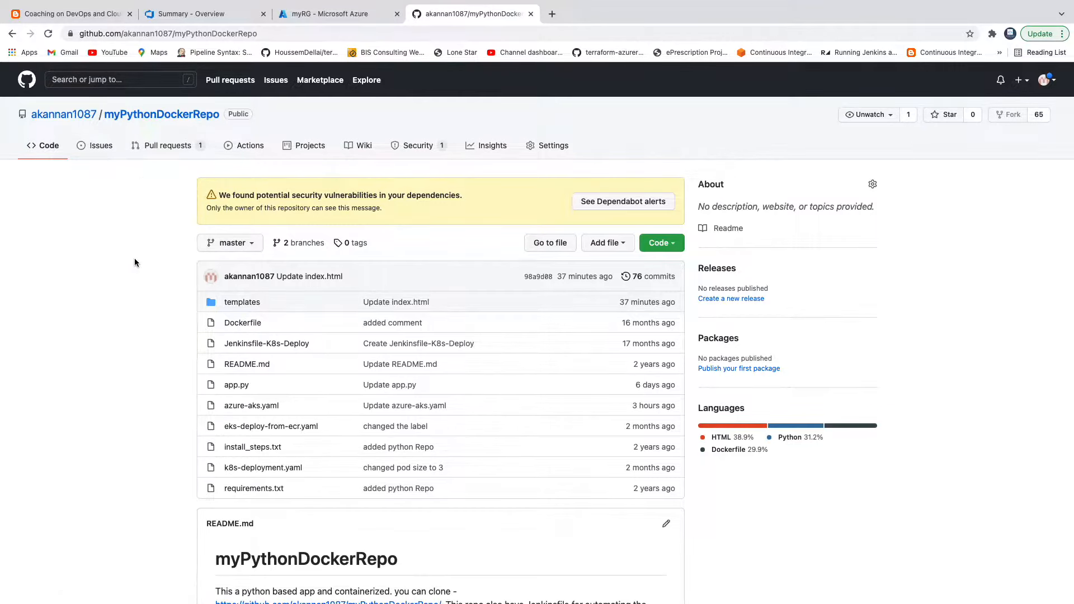
# Step: Review the Azure Pipelines for AKS deployment diagram in the blog article, including the first prerequisite about a running AKS cluster
pyautogui.click(110, 15)
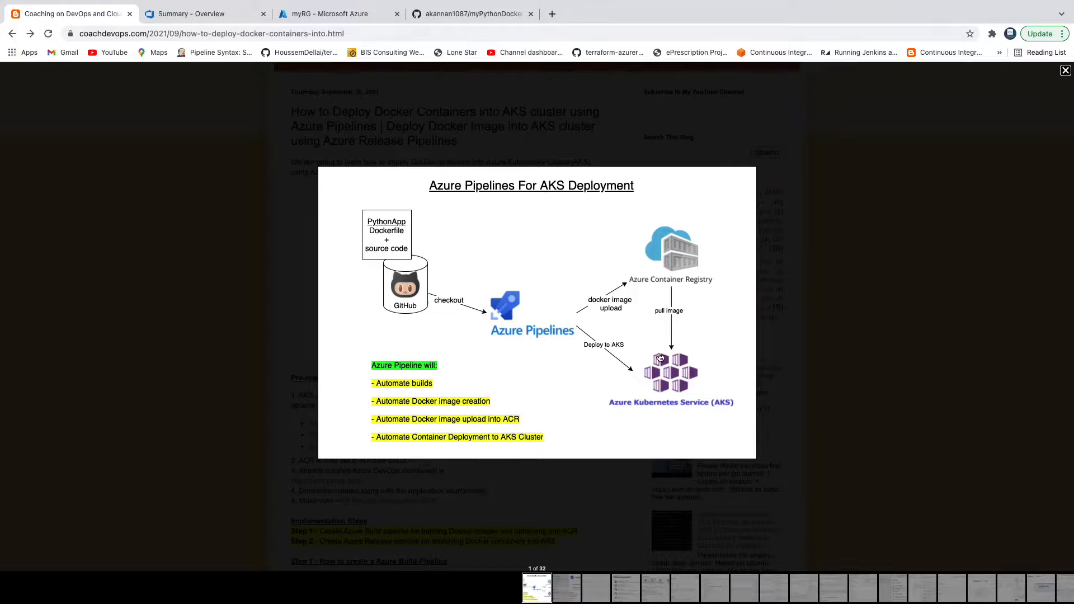
pyautogui.click(1066, 71)
pyautogui.scroll(-3, 585, 277)
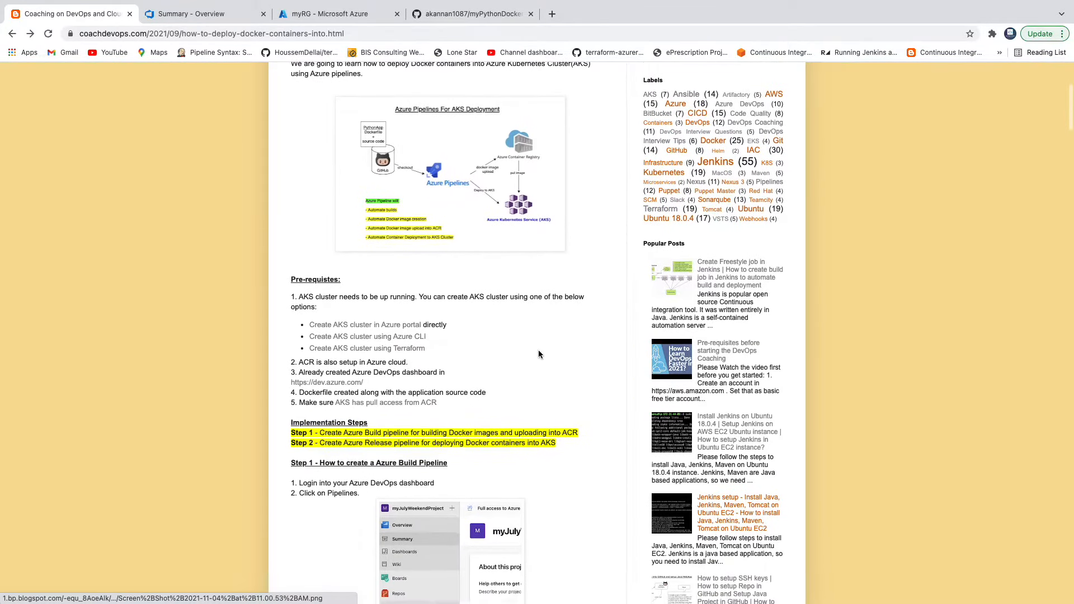
pyautogui.tripleClick(300, 300)
pyautogui.click(493, 330)
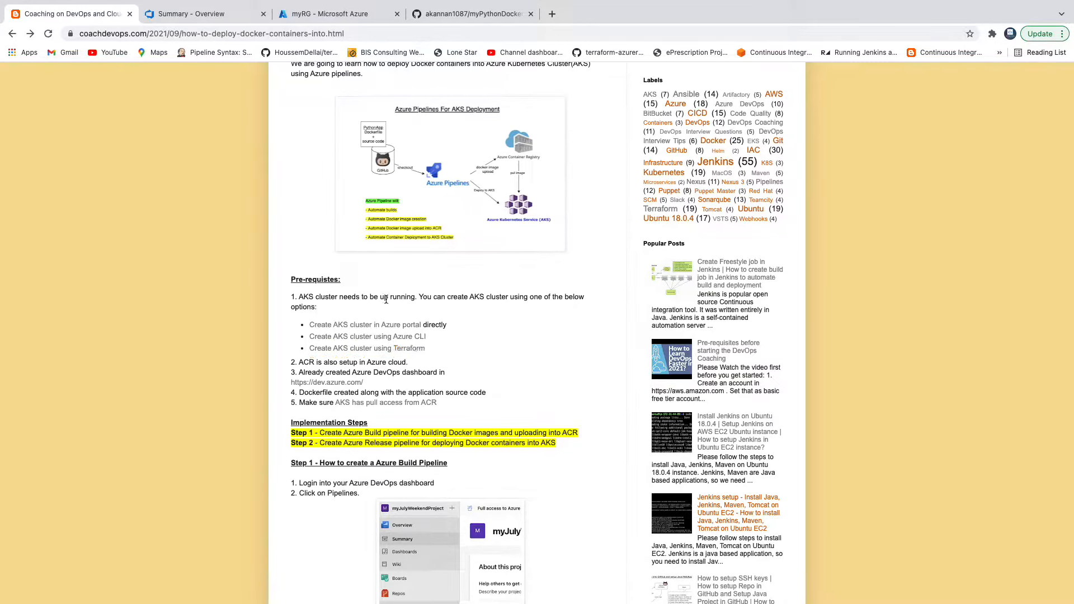
# Step: Check the resources in the myRG resource group in the Azure portal against the article's AKS and ACR prerequisites
pyautogui.click(328, 14)
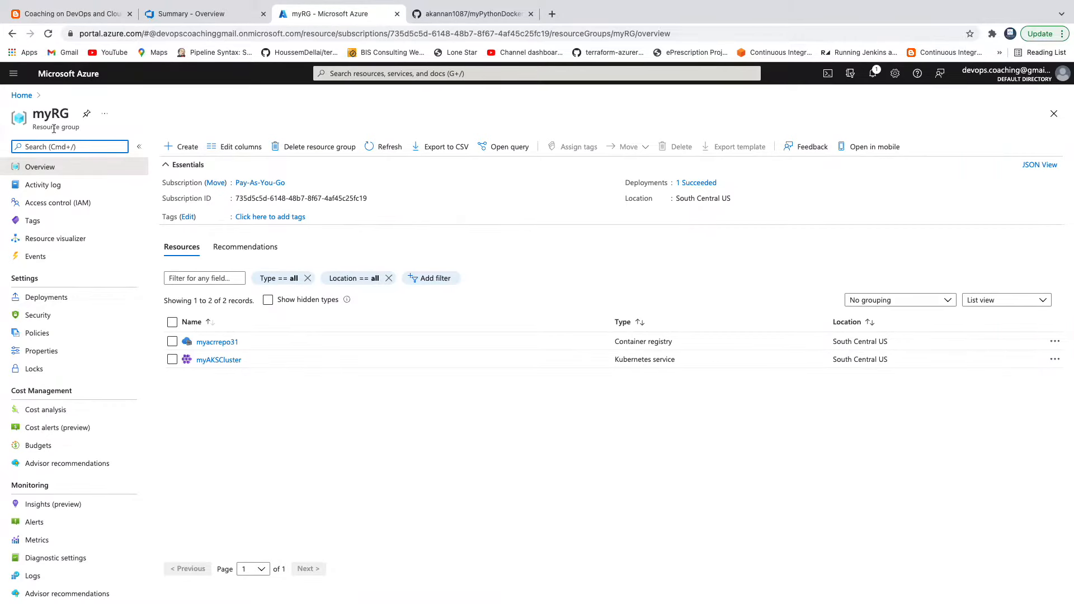
pyautogui.moveTo(43, 116); pyautogui.dragTo(59, 116)
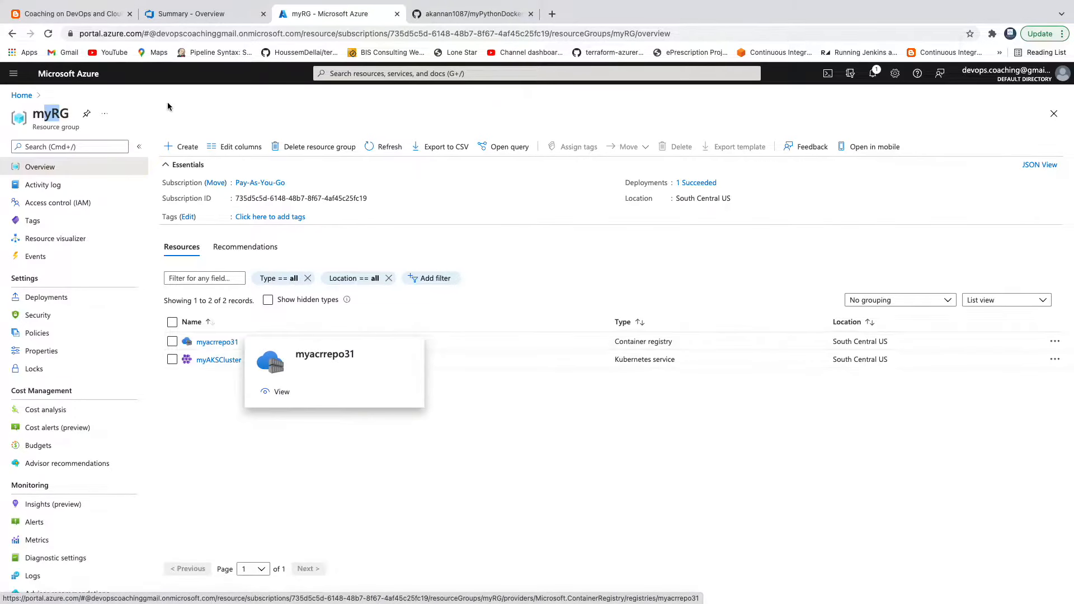
pyautogui.click(73, 14)
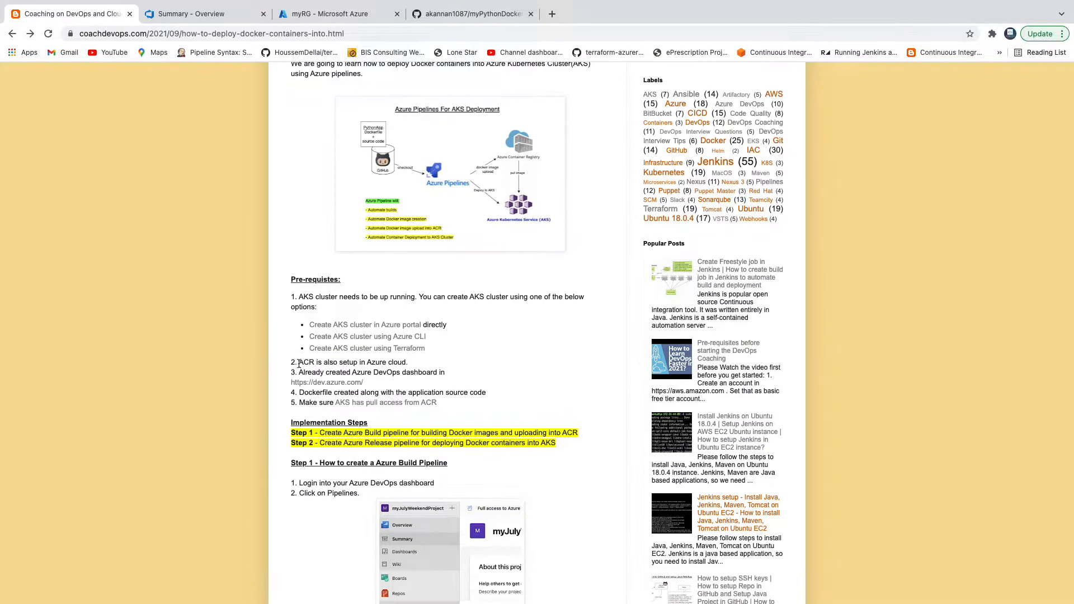
pyautogui.moveTo(299, 363); pyautogui.dragTo(365, 365)
pyautogui.scroll(-1, 506, 358)
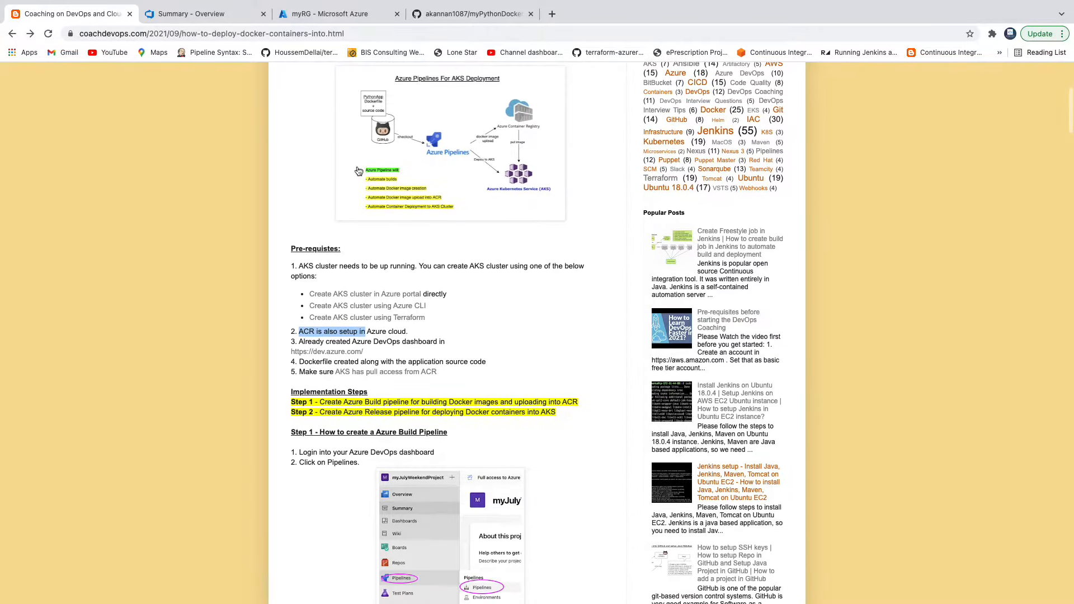
# Step: View the myAzurePipelineProject dashboard in Azure DevOps, and read the article's prerequisite about the Dockerfile
pyautogui.click(217, 13)
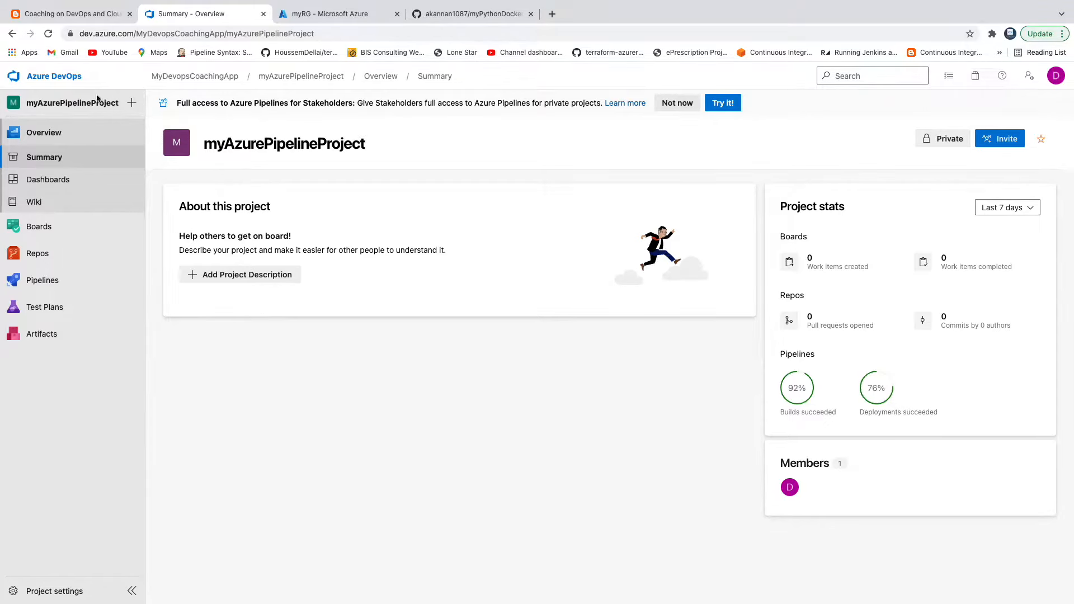
pyautogui.click(73, 14)
pyautogui.scroll(-1, 517, 334)
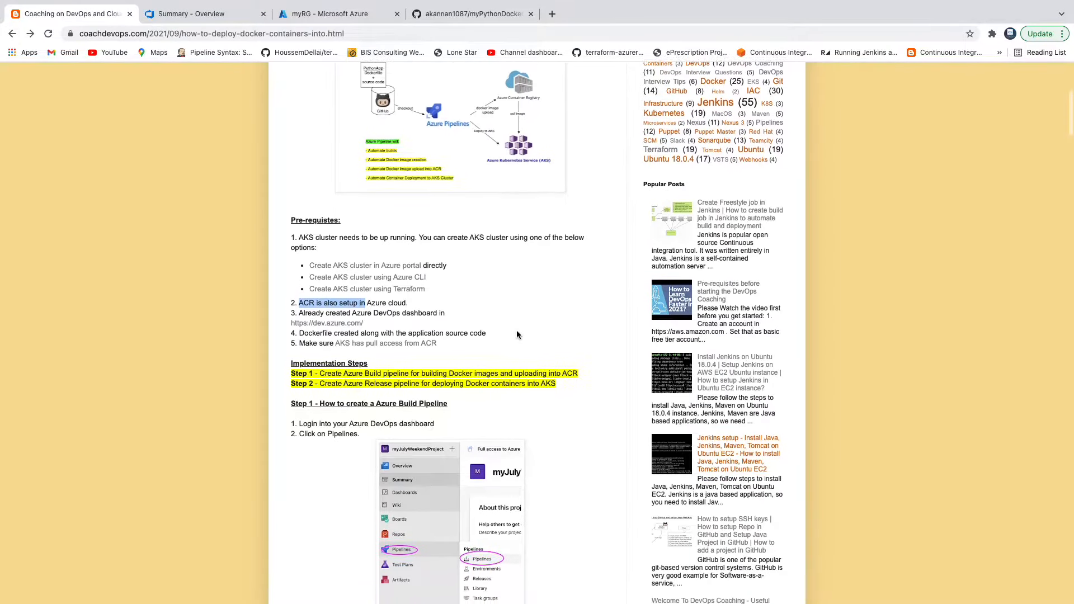
pyautogui.tripleClick(343, 314)
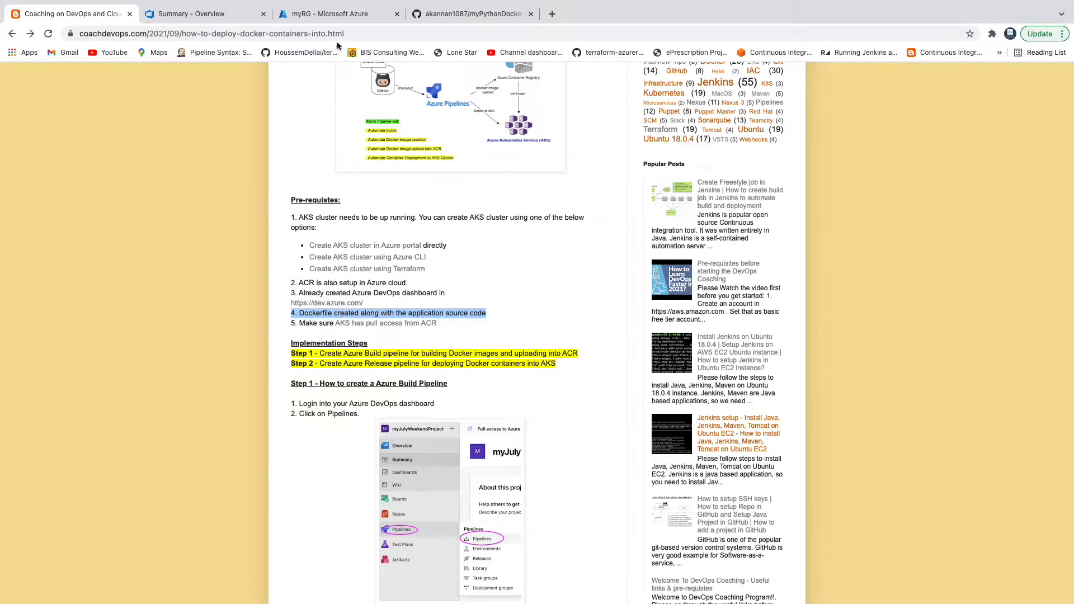
# Step: Inspect the templates folder and the Dockerfile in the myPythonDockerRepo repository on GitHub
pyautogui.click(444, 16)
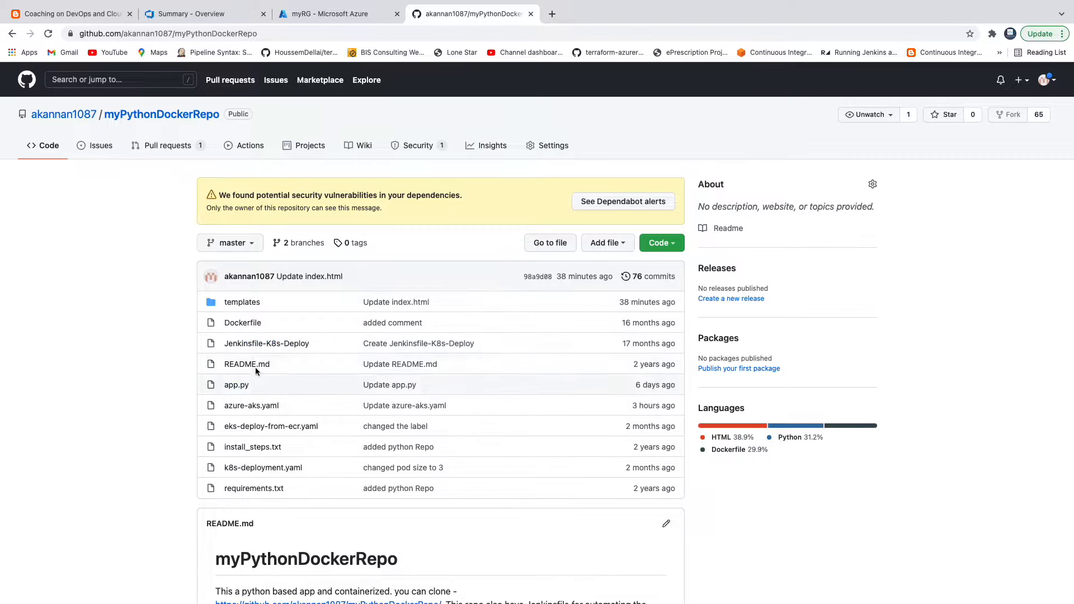
pyautogui.click(244, 303)
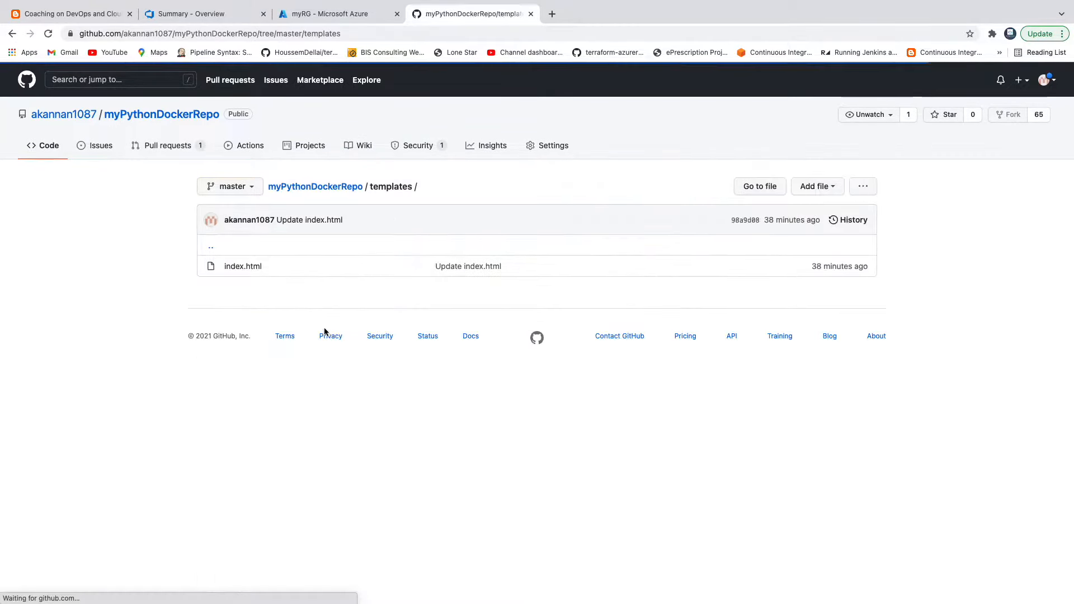
pyautogui.click(315, 186)
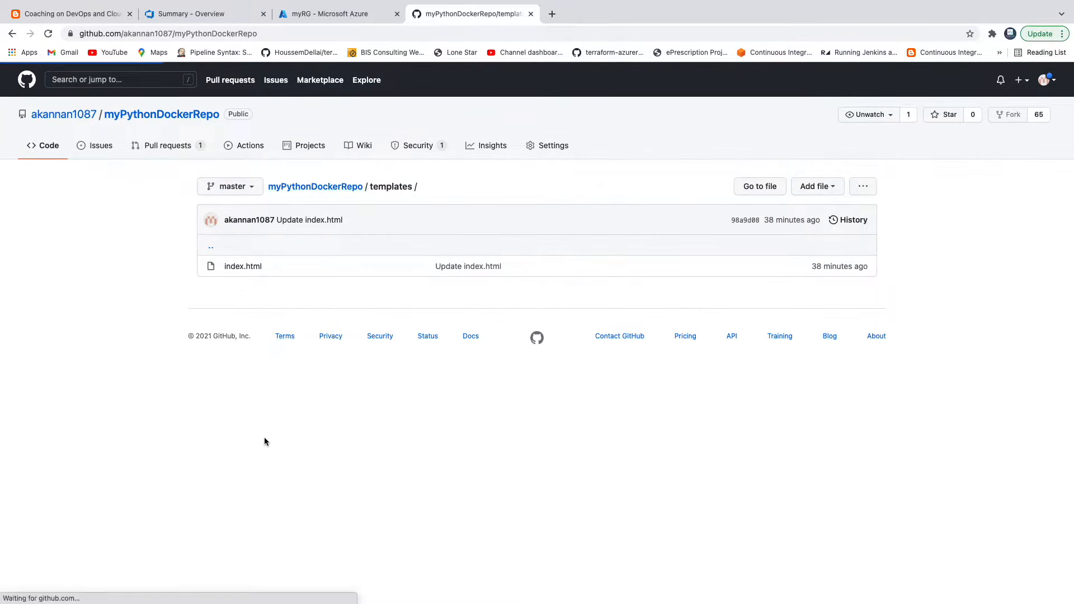
pyautogui.click(247, 329)
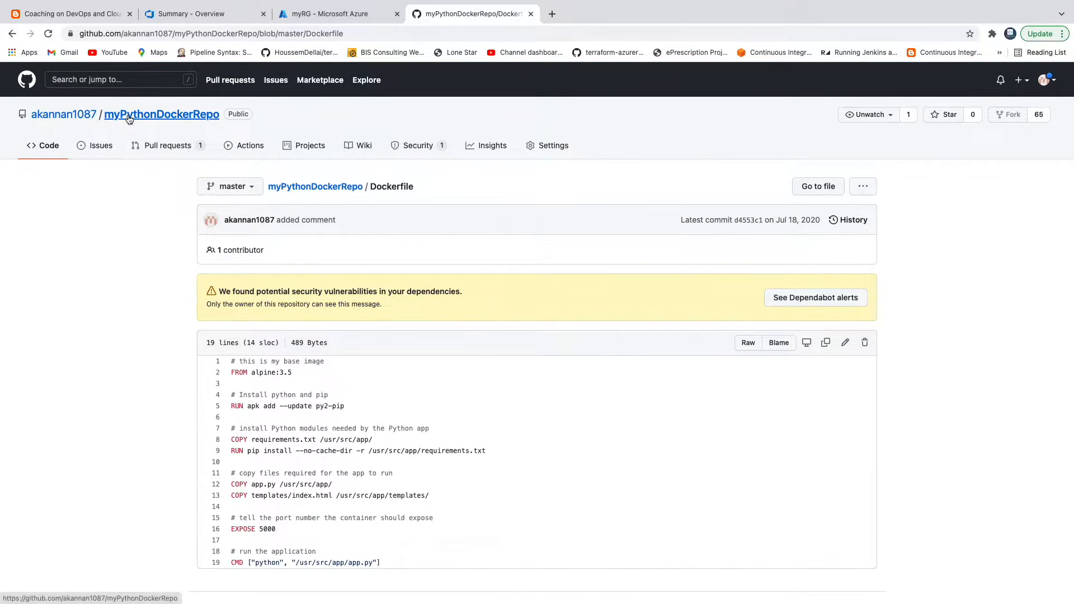
# Step: Open the article's linked guide on AKS pull access from ACR and examine the command that attaches the registry to the cluster
pyautogui.click(73, 14)
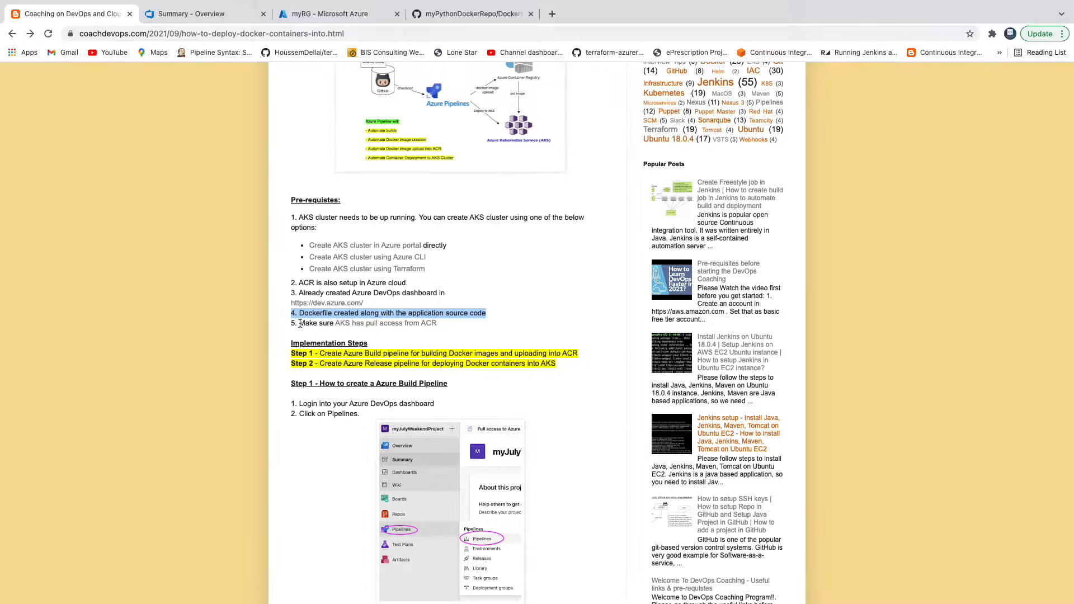
pyautogui.click(403, 325)
pyautogui.scroll(-5, 495, 351)
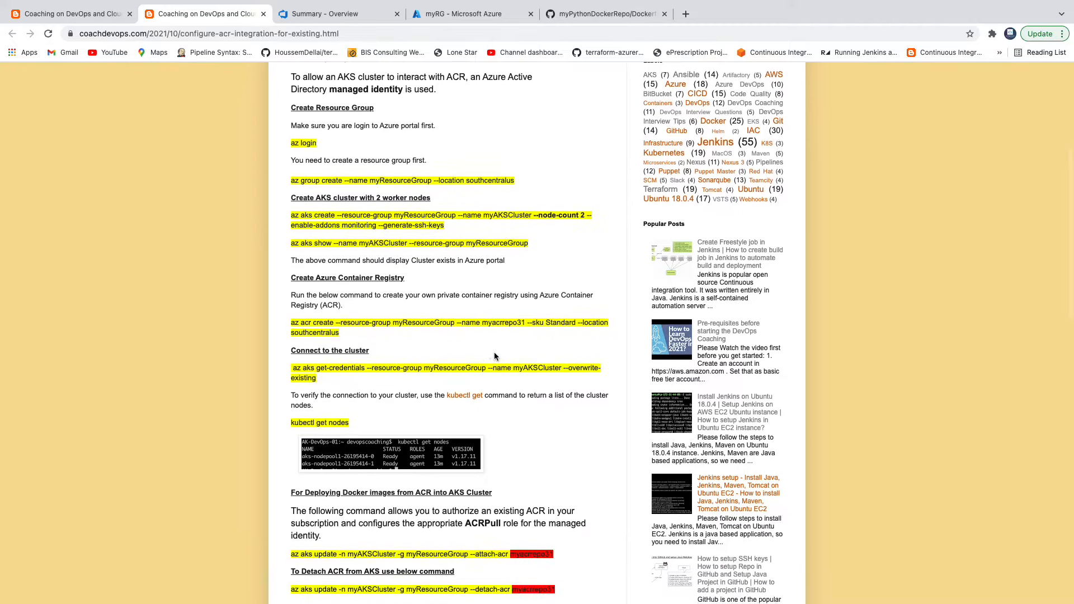
pyautogui.scroll(-4, 496, 337)
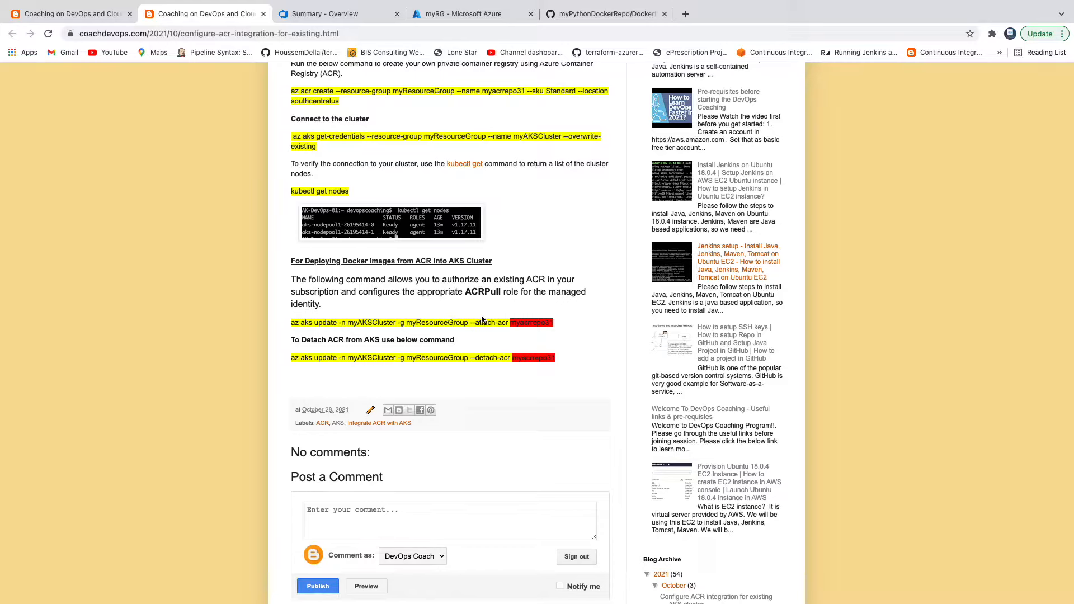
pyautogui.moveTo(292, 323); pyautogui.dragTo(542, 324)
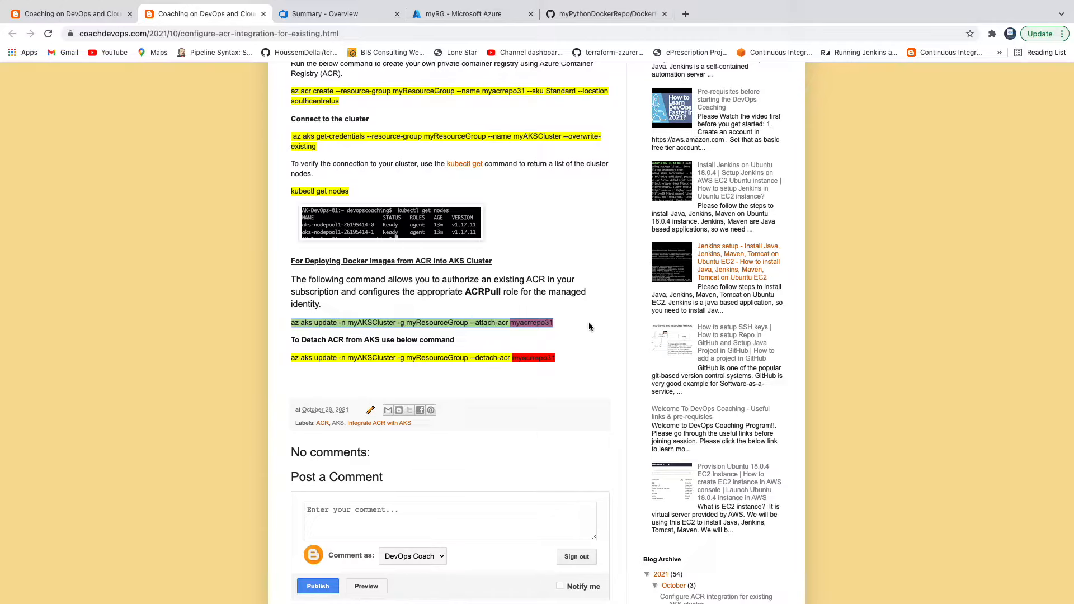
pyautogui.scroll(3, 589, 322)
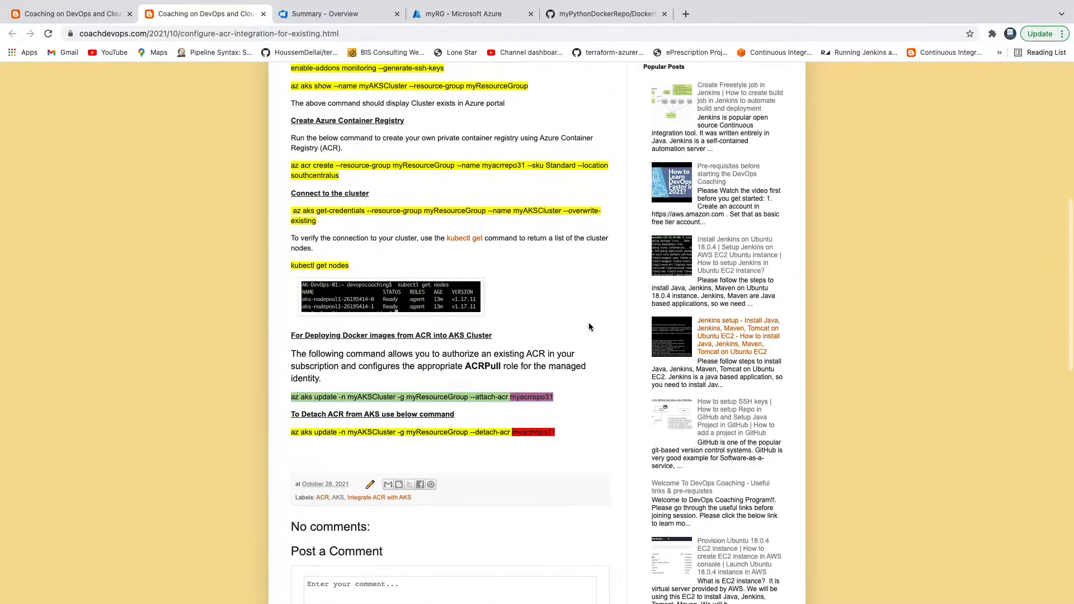
pyautogui.scroll(1, 542, 237)
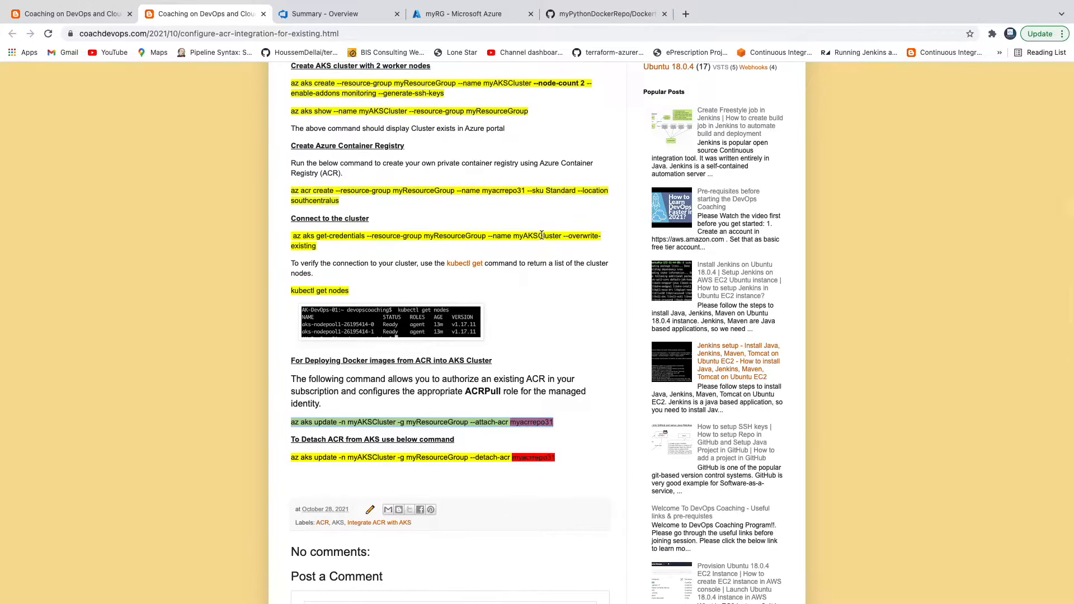
pyautogui.scroll(2, 540, 239)
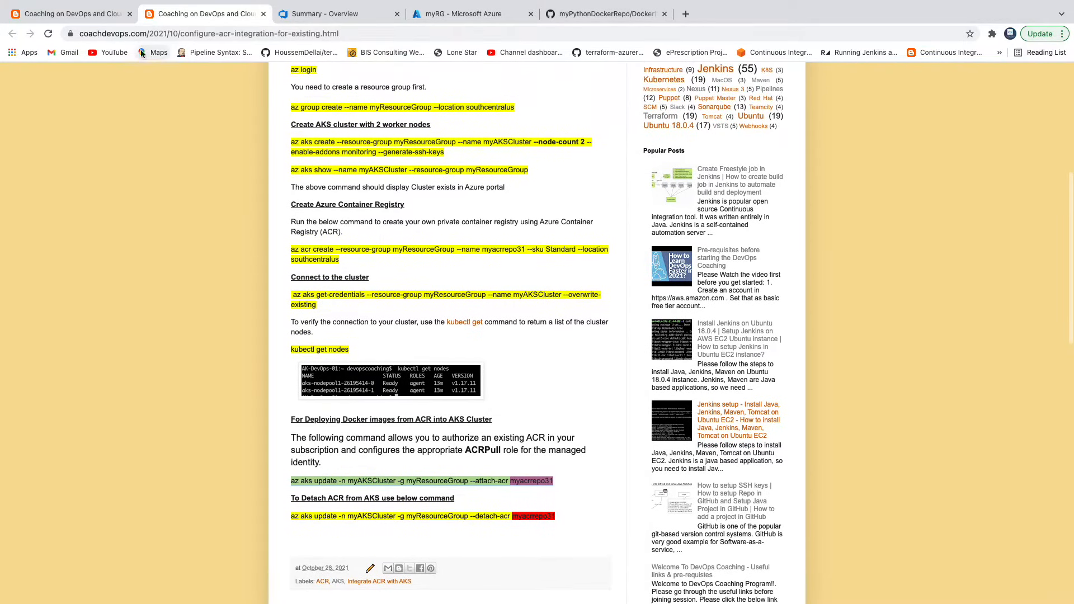
# Step: Open the article's guide on creating an AKS cluster using Azure CLI and read its resource group, cluster and container registry commands
pyautogui.click(93, 14)
pyautogui.click(513, 268)
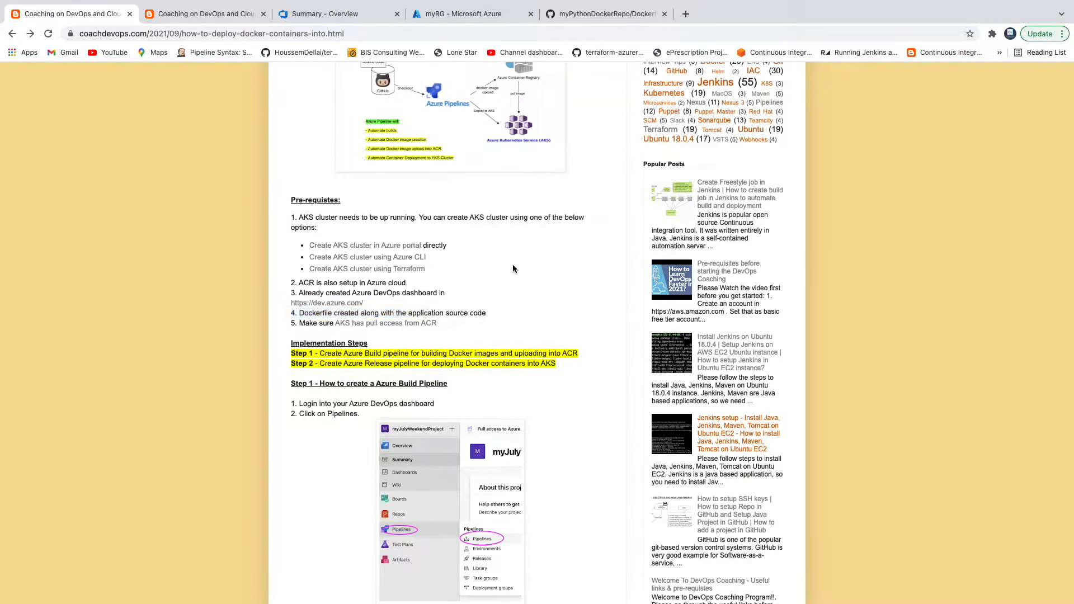
pyautogui.click(419, 261)
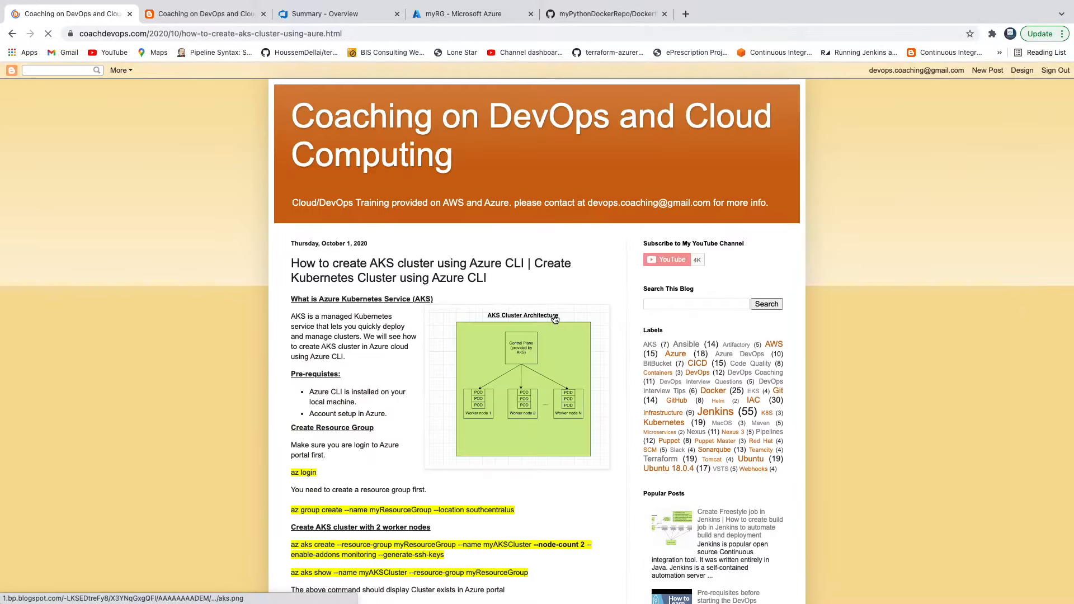
pyautogui.scroll(-4, 371, 436)
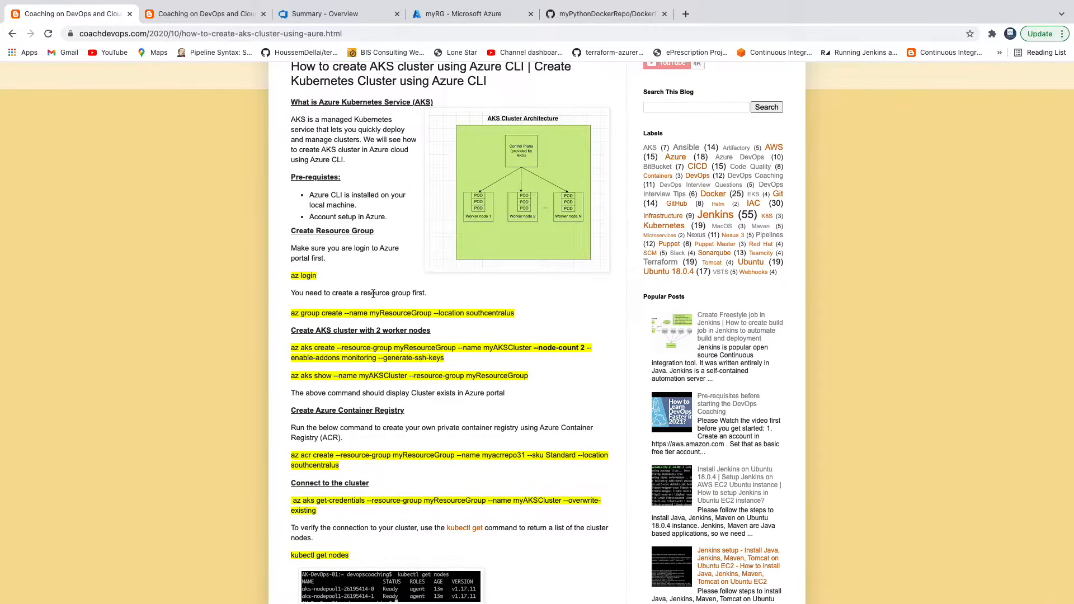
pyautogui.scroll(-3, 374, 293)
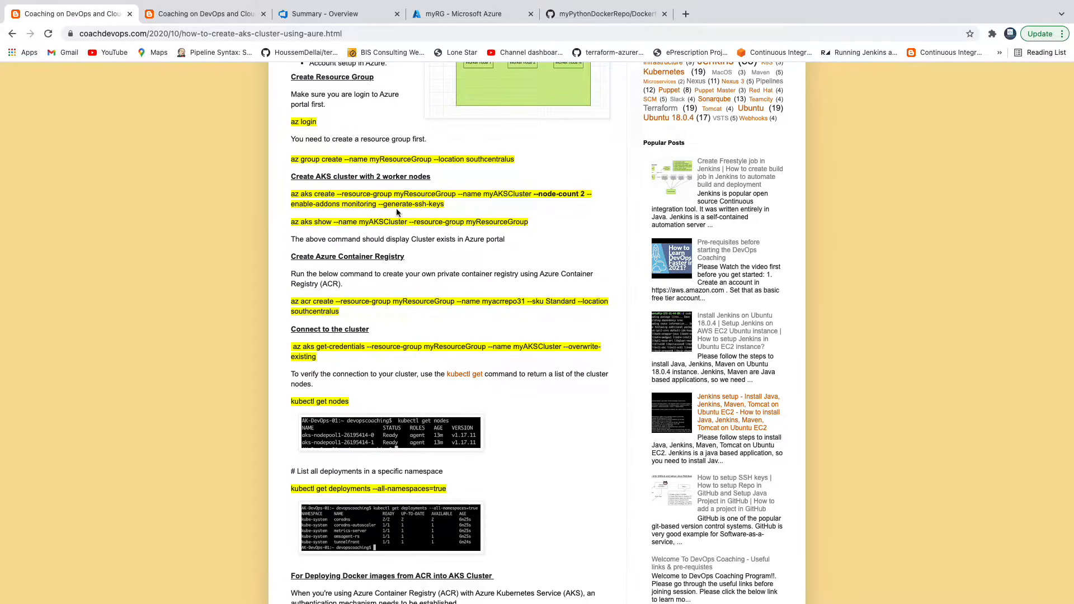
pyautogui.moveTo(359, 159); pyautogui.dragTo(425, 196)
pyautogui.scroll(-1, 484, 218)
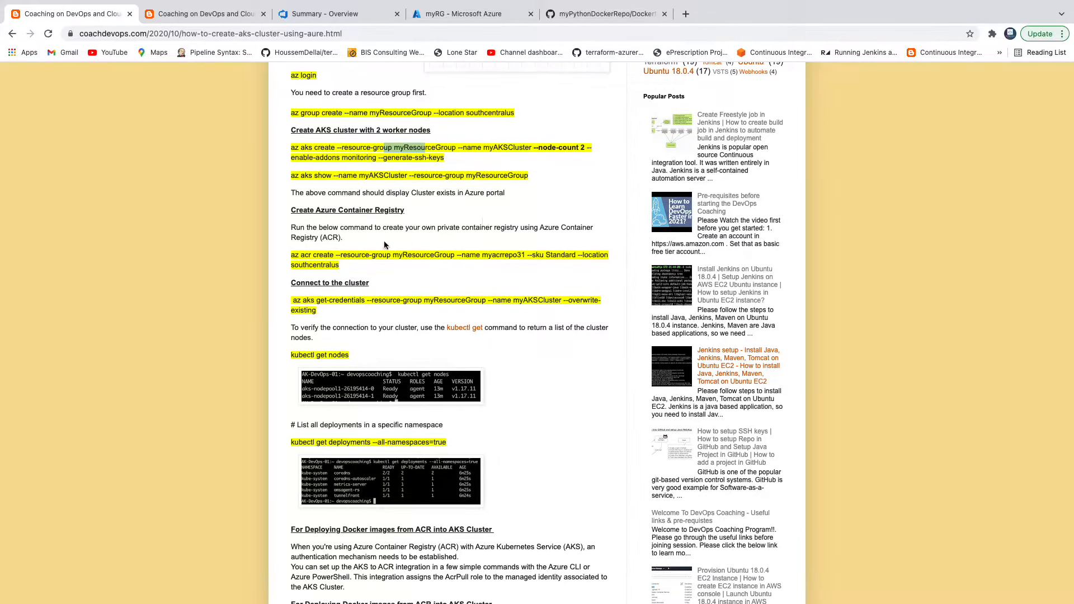
pyautogui.moveTo(348, 256); pyautogui.dragTo(452, 260)
pyautogui.scroll(-1, 453, 259)
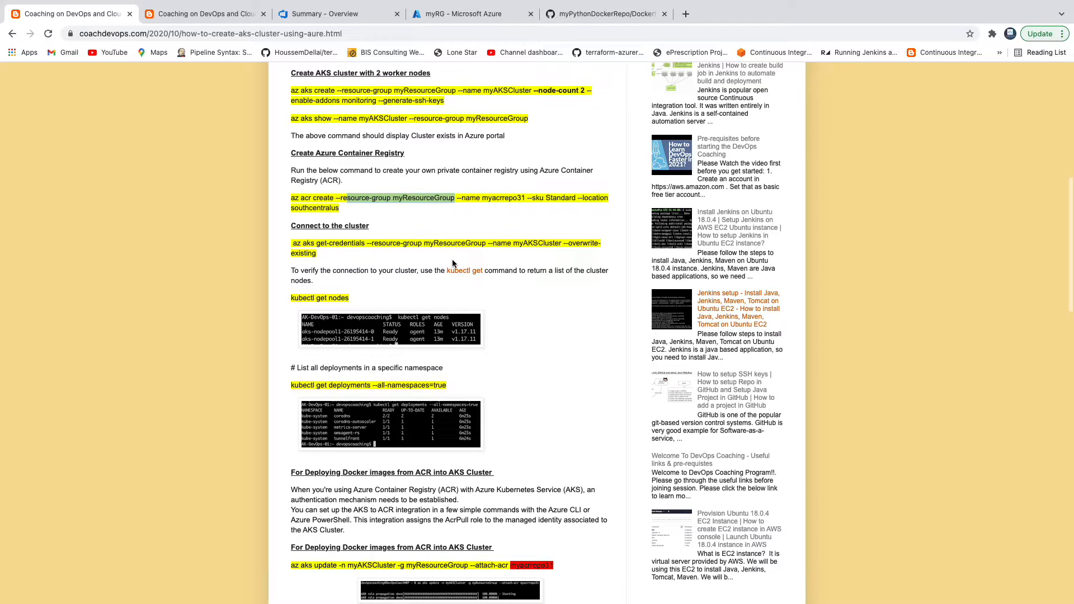
# Step: Examine the guide's commands for connecting to the cluster and attaching the ACR registry to AKS
pyautogui.scroll(-1, 452, 261)
pyautogui.moveTo(301, 230); pyautogui.dragTo(343, 238)
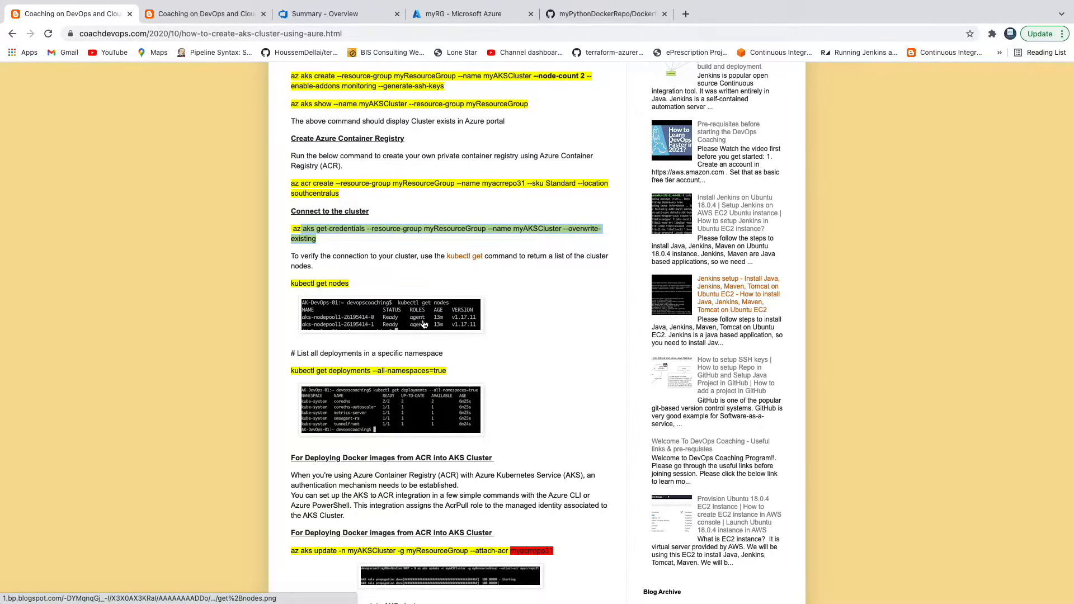
pyautogui.scroll(-4, 424, 325)
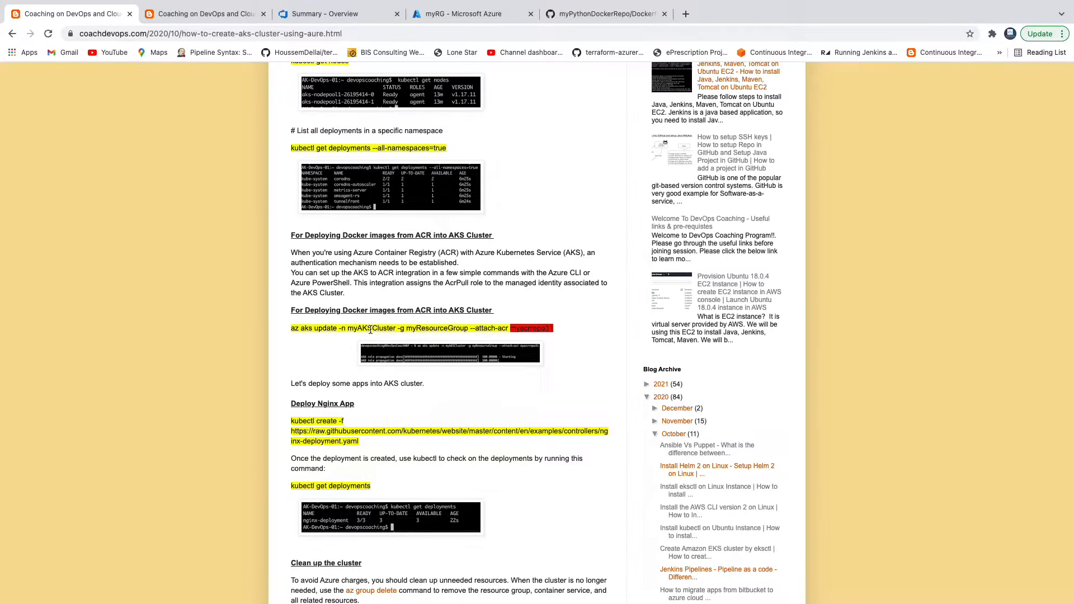
pyautogui.moveTo(370, 330); pyautogui.dragTo(437, 331)
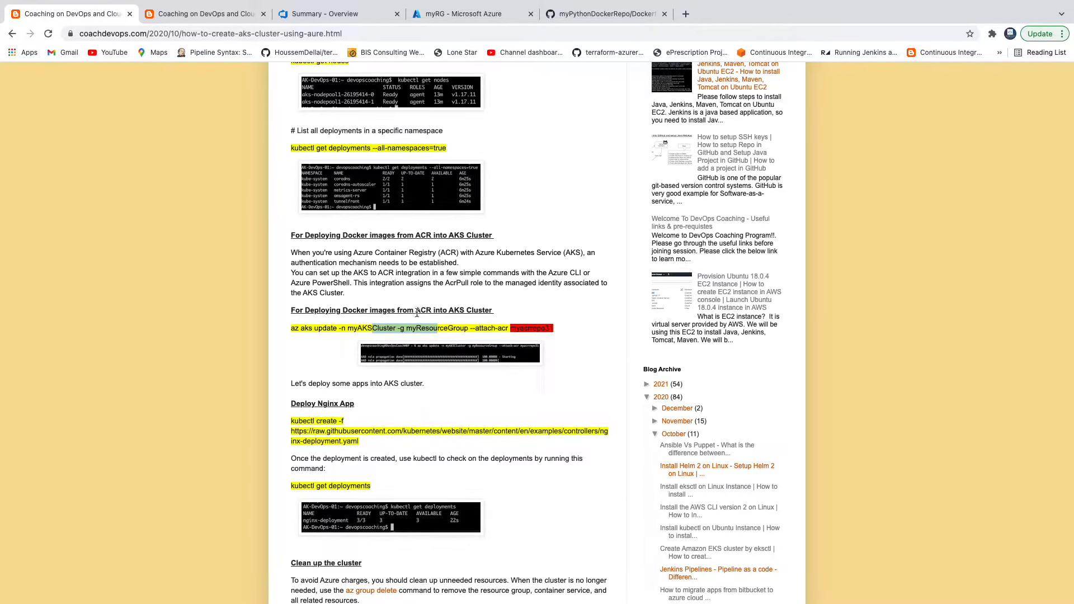
pyautogui.scroll(5, 387, 398)
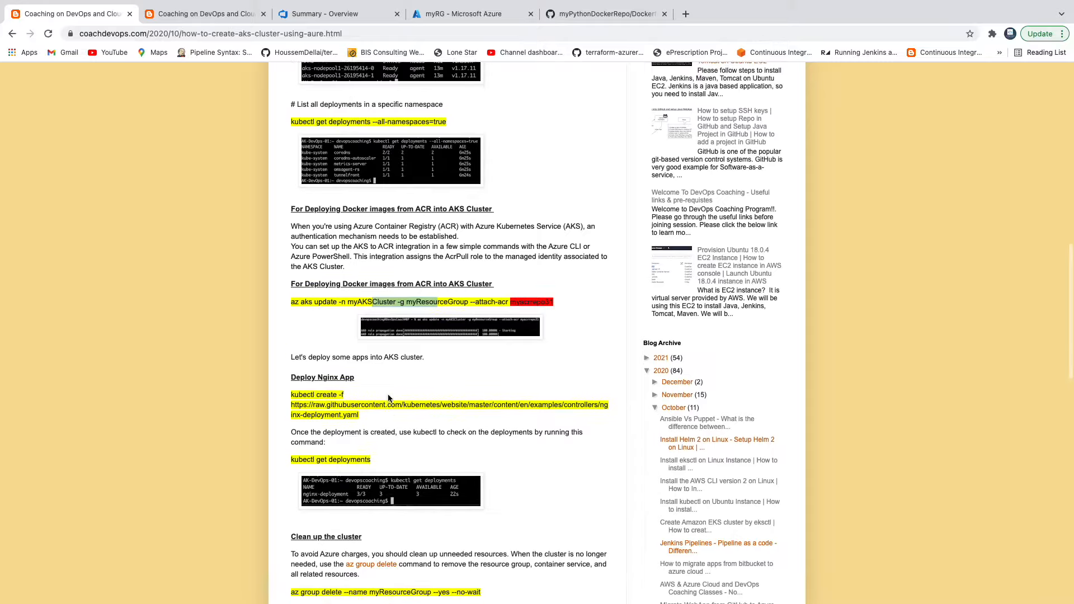
# Step: Switch to iTerm2, widen its window, and list the AKS cluster nodes with "kubectl get nodes"
pyautogui.moveTo(75, 31)
pyautogui.click(38, 21)
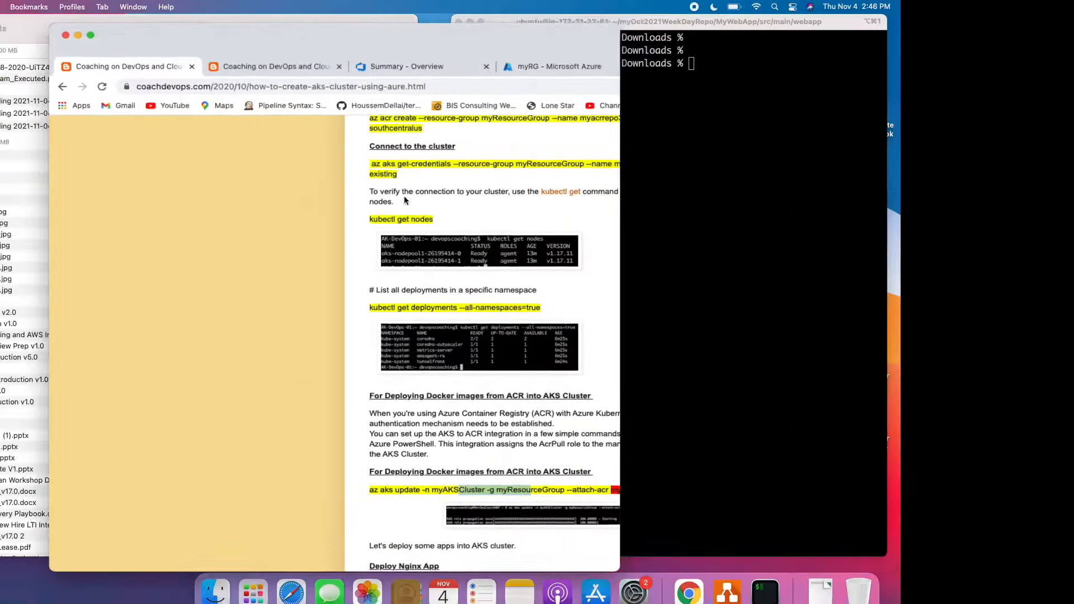
pyautogui.click(711, 208)
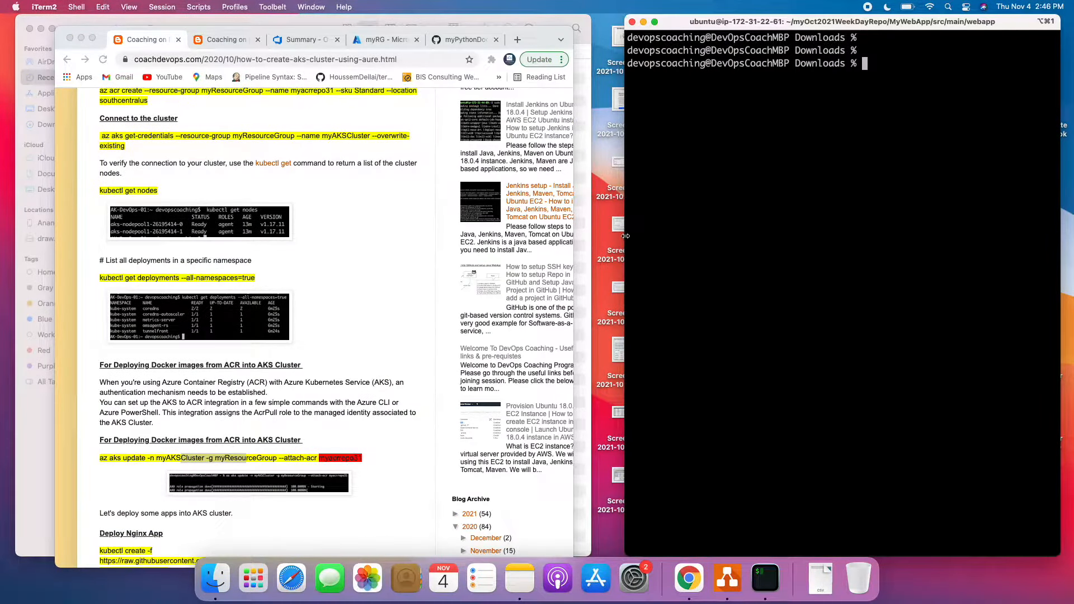
pyautogui.moveTo(625, 238); pyautogui.dragTo(576, 234)
pyautogui.write('k')
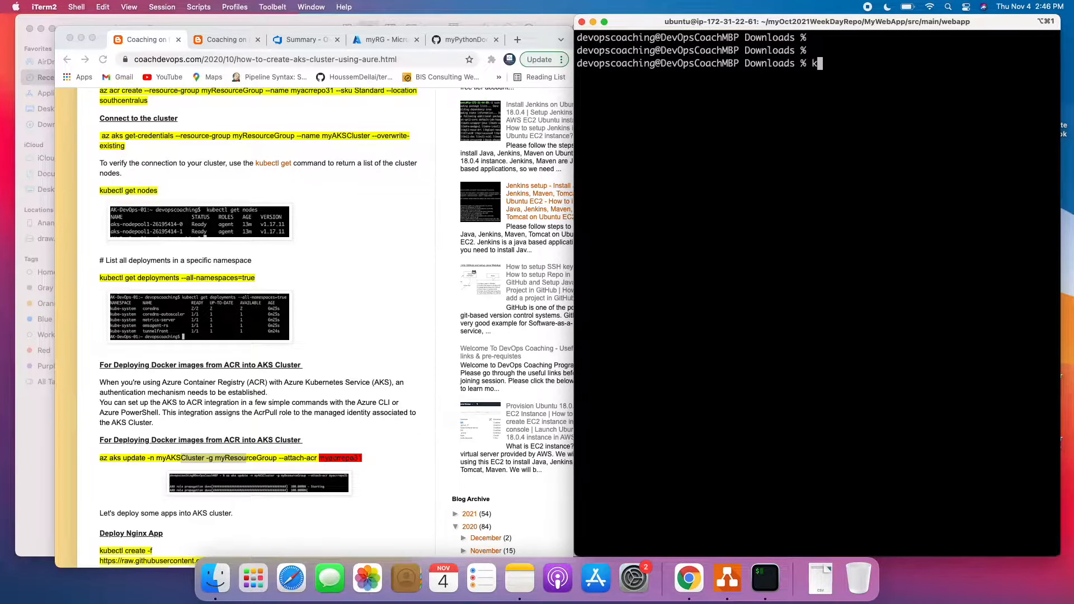
pyautogui.write('ubectl get nodes')
pyautogui.press('Return')
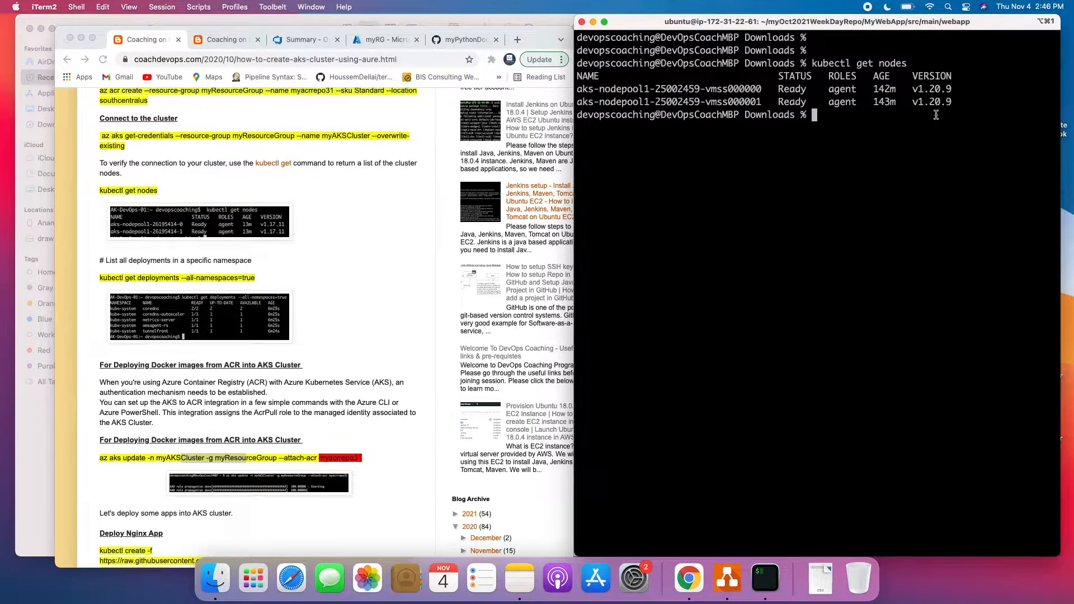
# Step: Examine the listed AKS nodes, and go back in Chrome to the article on deploying Docker containers into AKS
pyautogui.moveTo(961, 105); pyautogui.dragTo(621, 87)
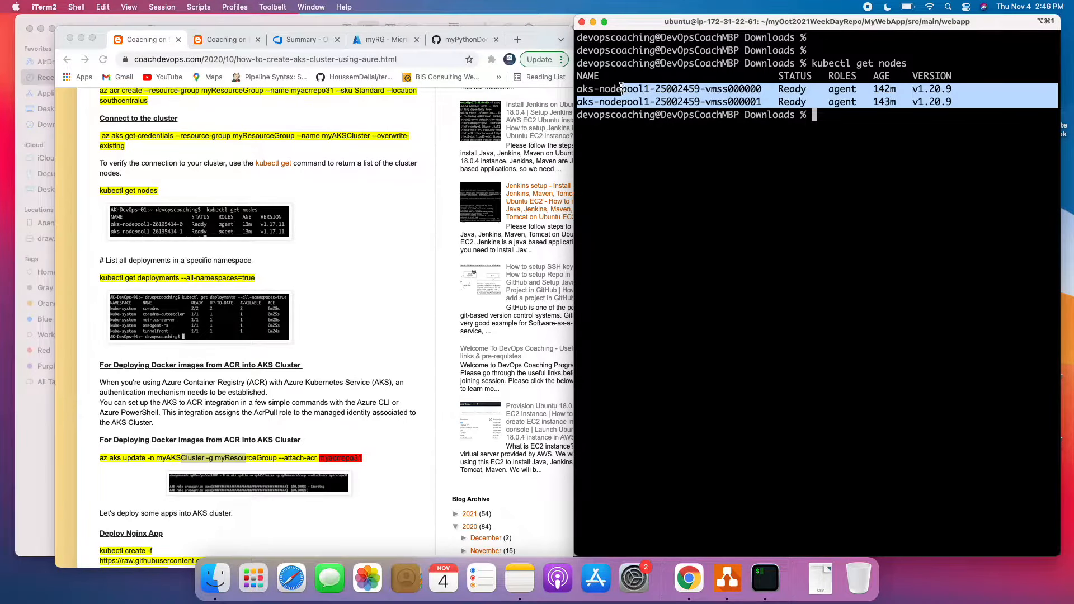
pyautogui.click(576, 96)
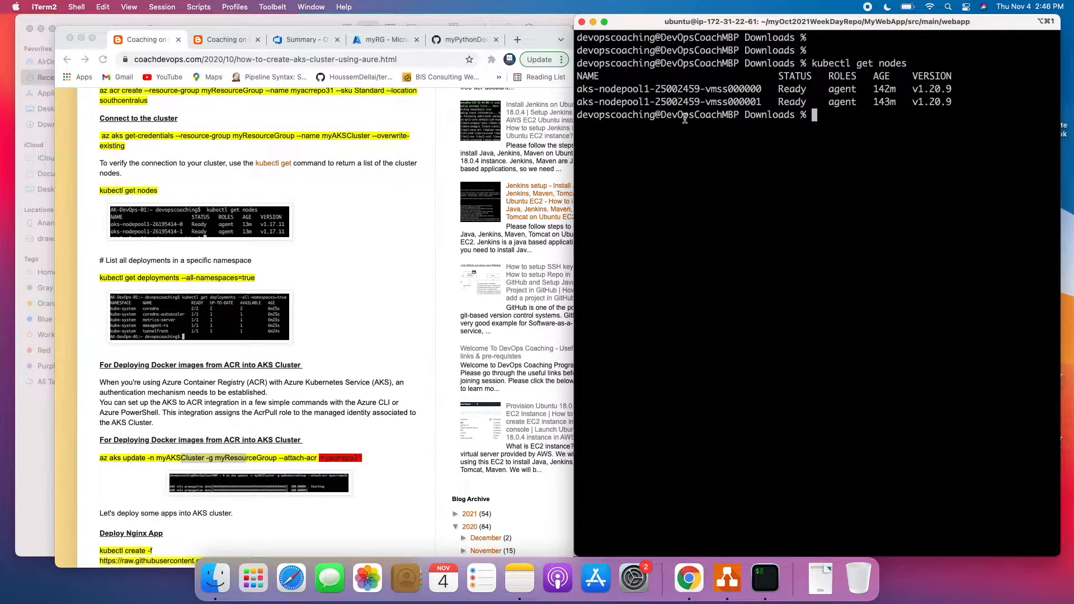
pyautogui.click(332, 224)
pyautogui.click(92, 39)
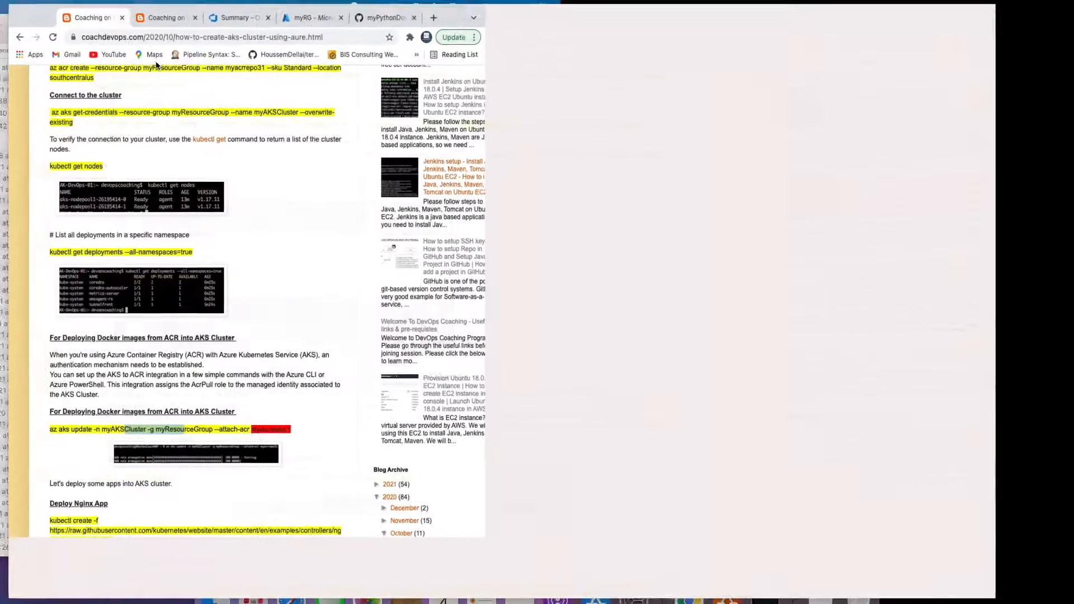
pyautogui.scroll(5, 241, 154)
pyautogui.click(12, 34)
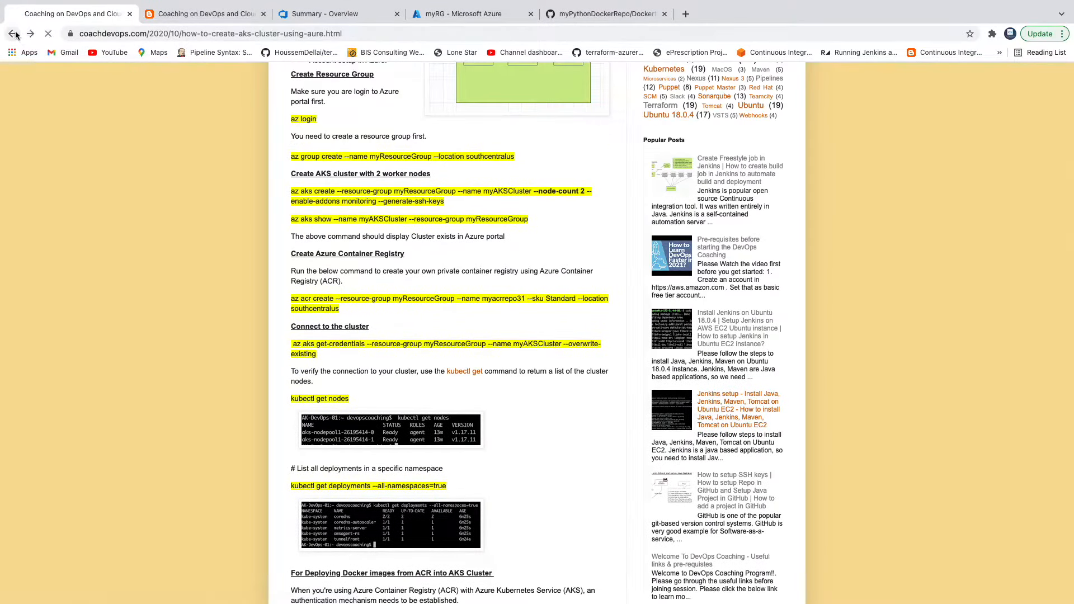
# Step: Read the article's implementation steps and its instructions for creating the Azure build pipeline
pyautogui.scroll(-2, 437, 294)
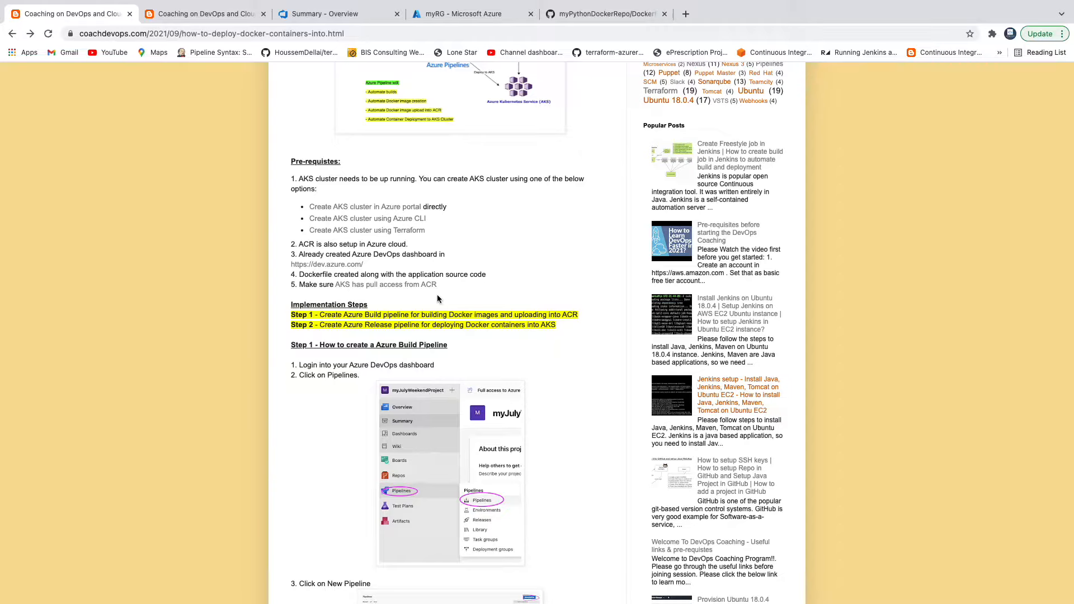
pyautogui.moveTo(388, 316); pyautogui.dragTo(435, 317)
pyautogui.click(475, 303)
pyautogui.scroll(-1, 485, 331)
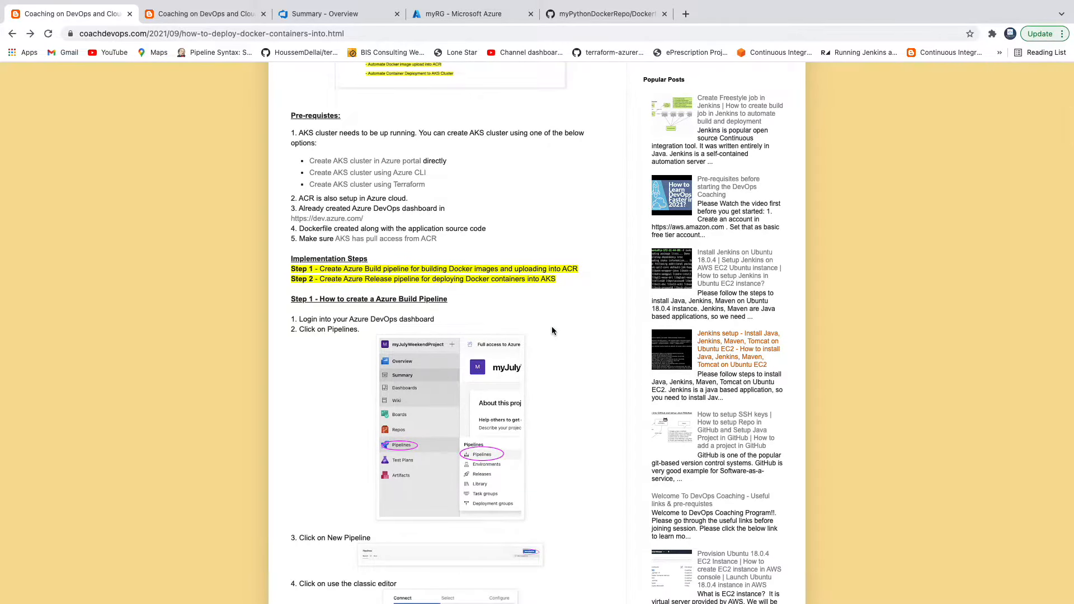
pyautogui.scroll(-2, 552, 331)
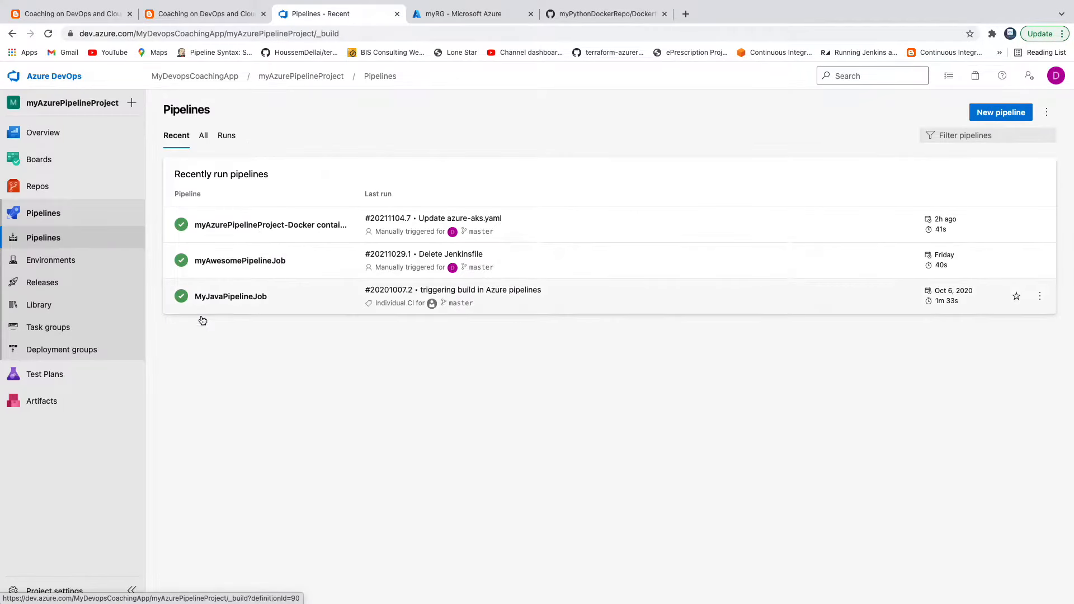
# Step: Start a new pipeline in myAzurePipelineProject using the classic editor, with GitHub as the source
pyautogui.click(1008, 114)
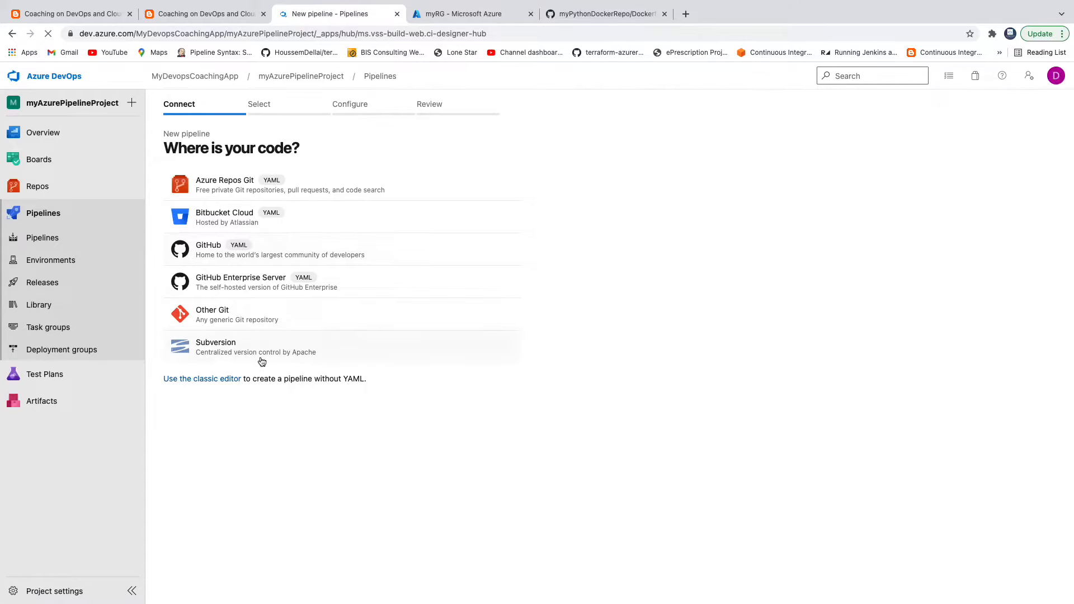
pyautogui.click(223, 381)
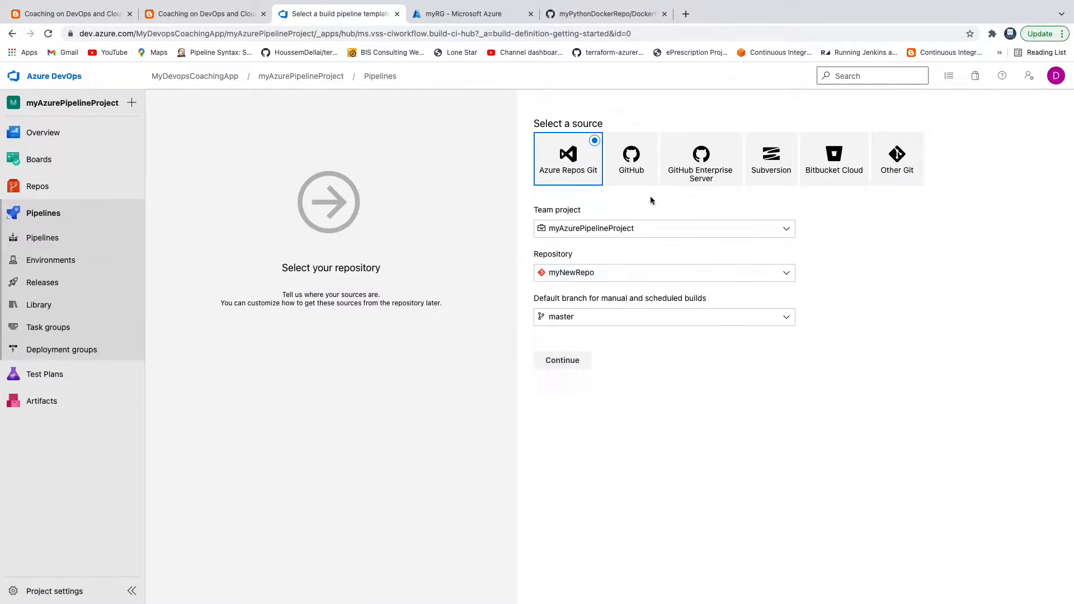
pyautogui.click(637, 168)
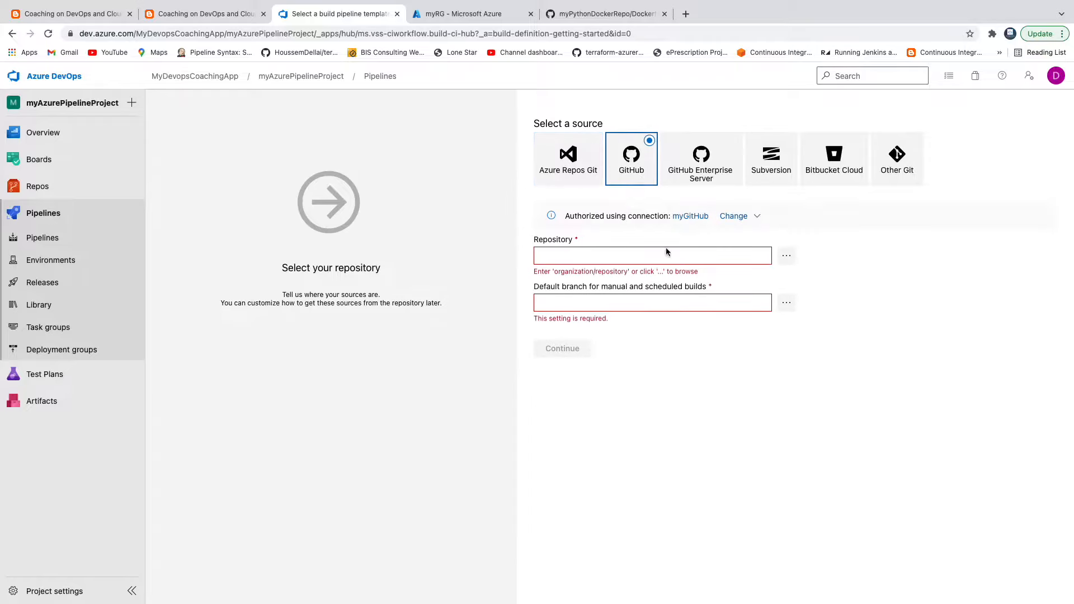
# Step: Open the pipeline's repository picker and copy the name myPythonDockerRepo from the address of the Dockerfile page on GitHub
pyautogui.click(786, 258)
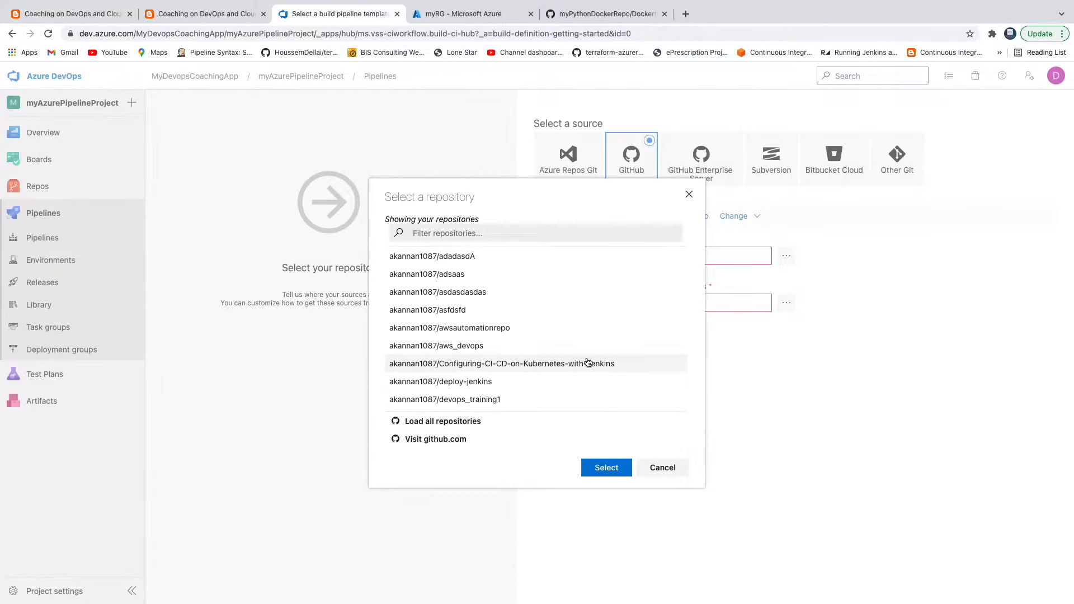
pyautogui.click(662, 468)
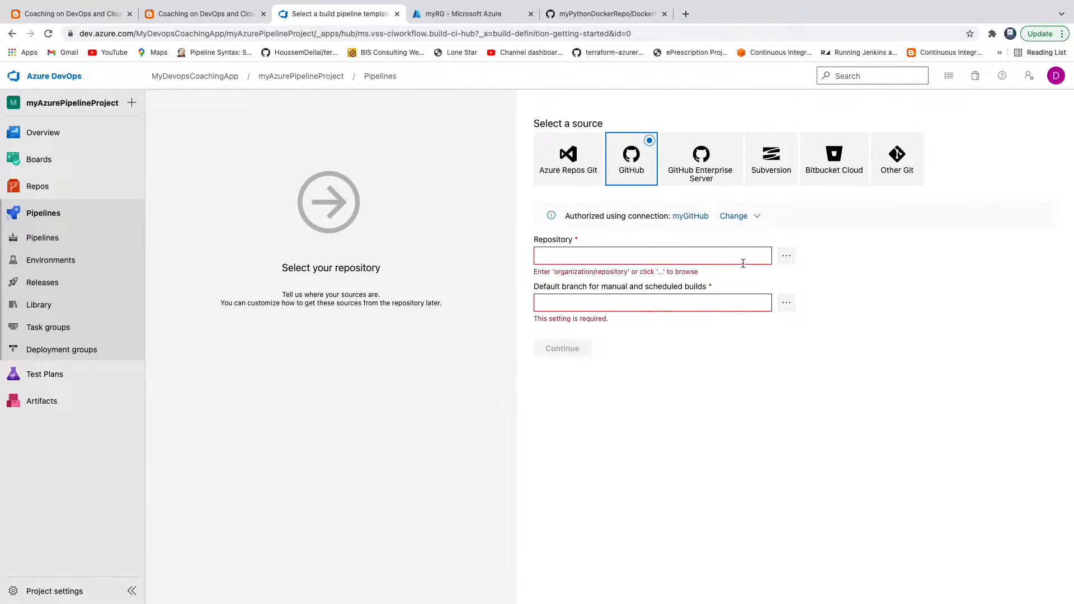
pyautogui.click(787, 258)
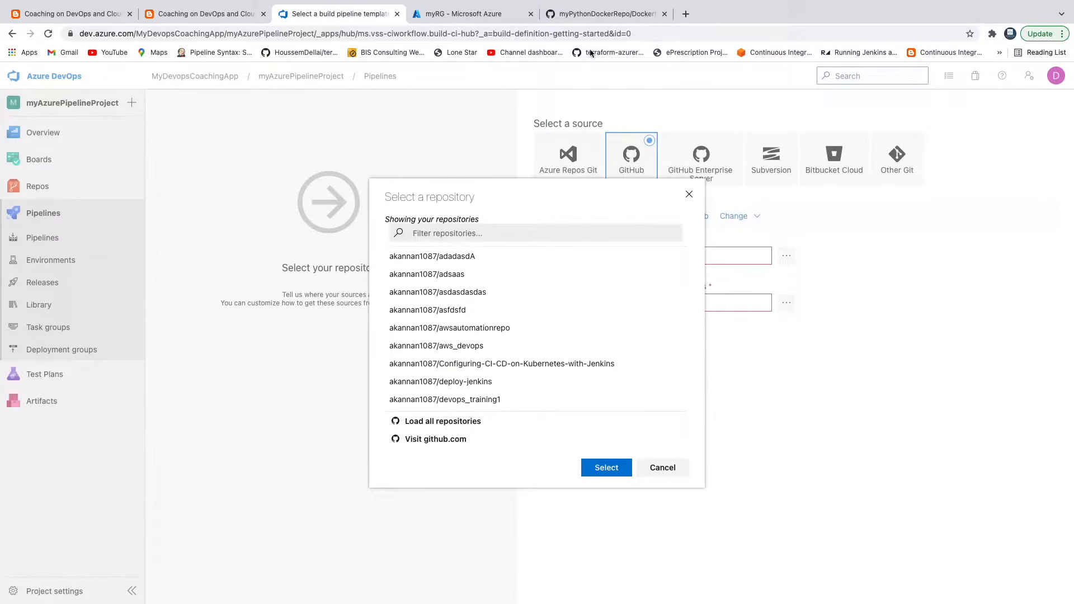
pyautogui.click(589, 15)
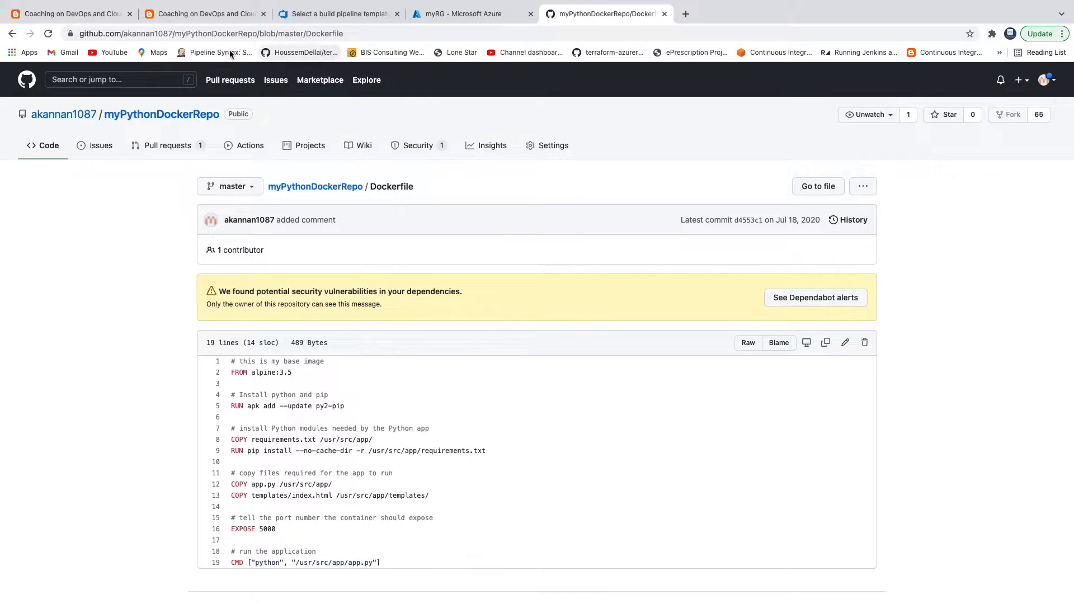
pyautogui.doubleClick(222, 35)
pyautogui.press('super+c')
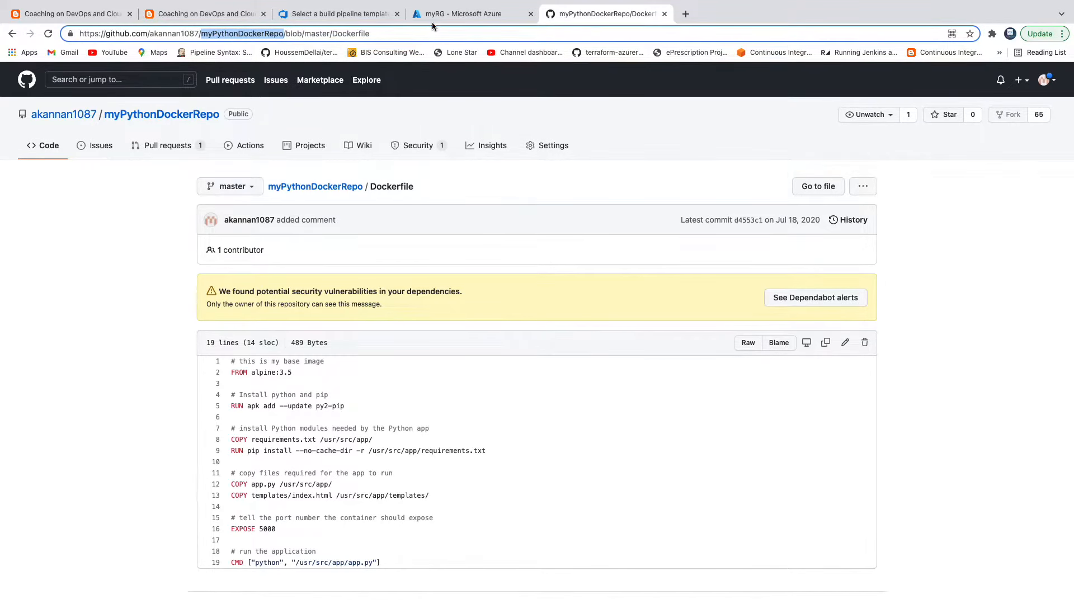
# Step: Set myPythonDockerRepo as the pipeline's source repository by filtering for the copied name, and apply the Docker container template
pyautogui.click(340, 15)
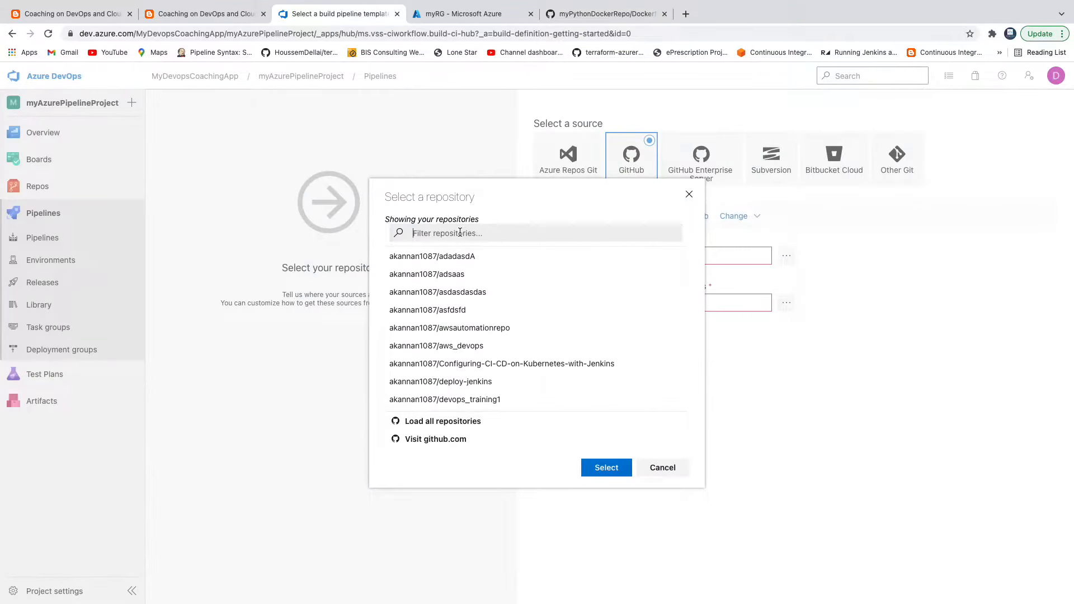
pyautogui.press('super+v')
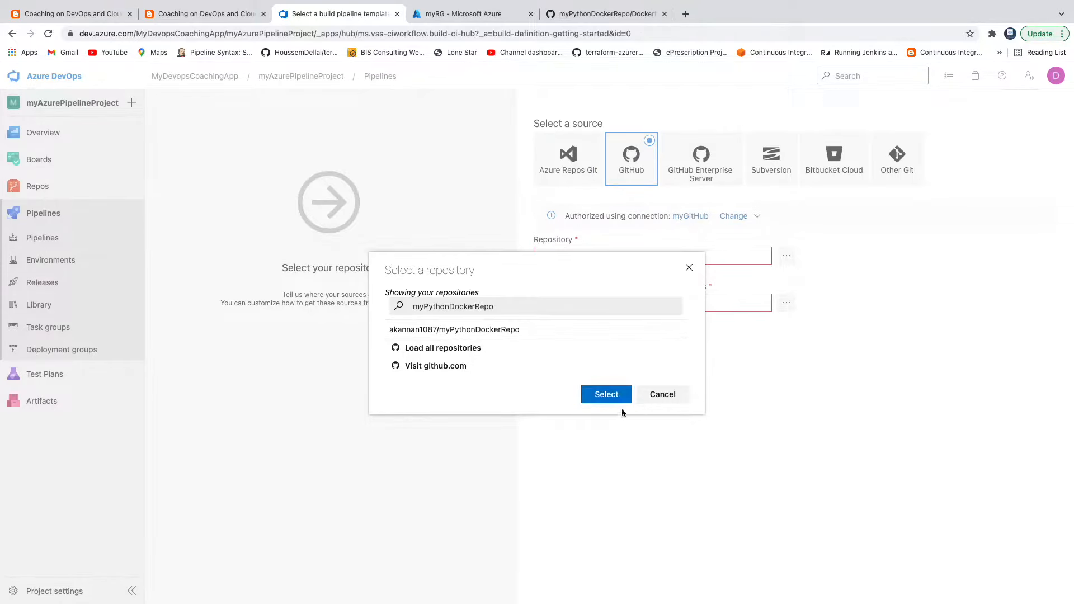
pyautogui.click(498, 330)
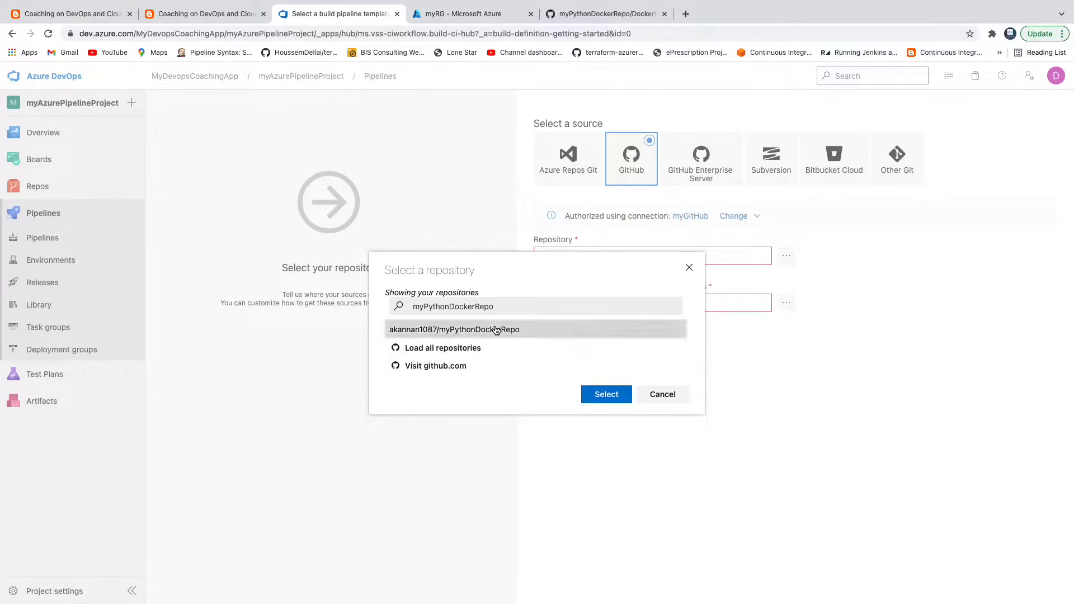
pyautogui.click(606, 395)
pyautogui.click(577, 343)
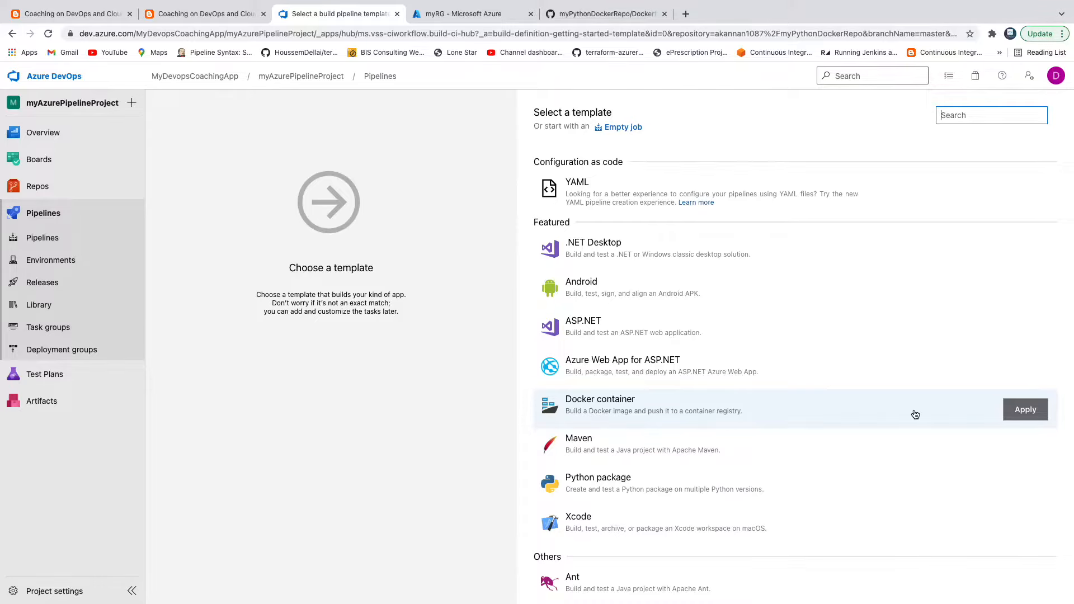
pyautogui.click(1026, 419)
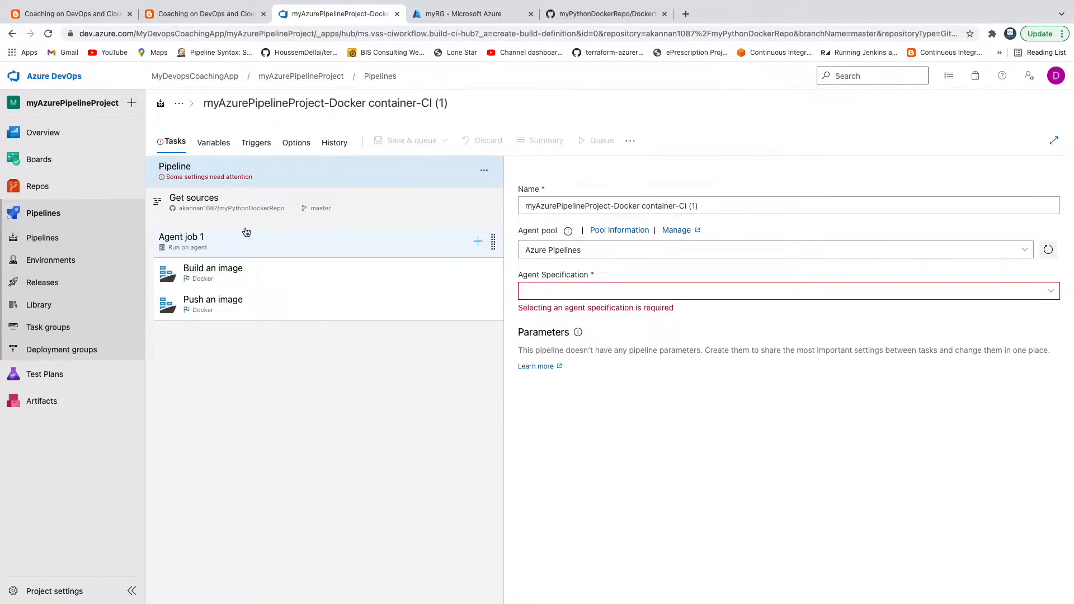
# Step: Set the Build an image task's Azure subscription to the Pay-As-You-Go service connection and its container registry to myacrrepo31
pyautogui.click(233, 280)
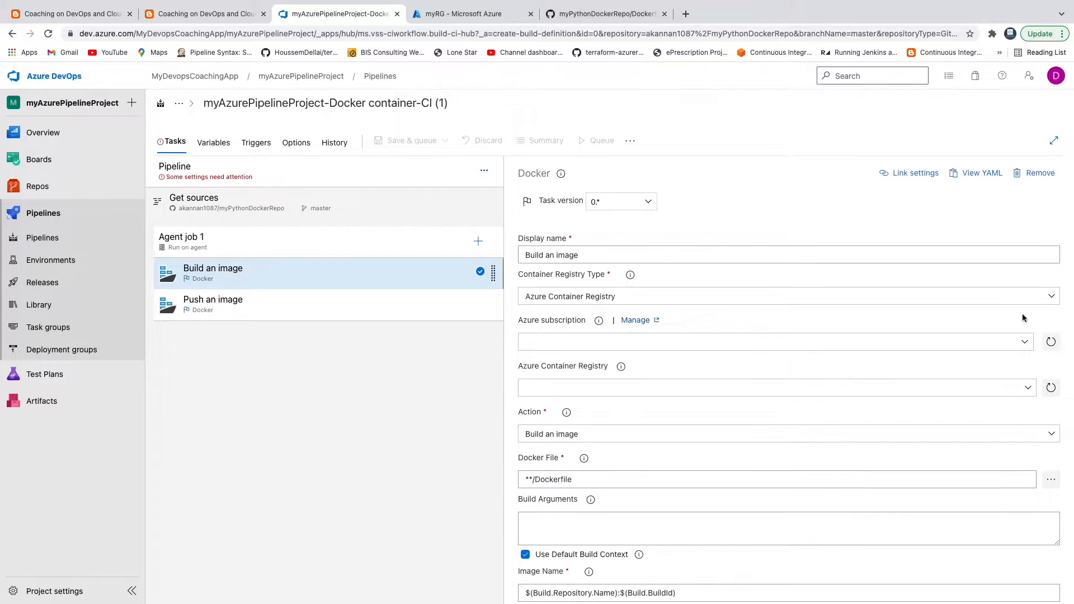
pyautogui.click(1025, 342)
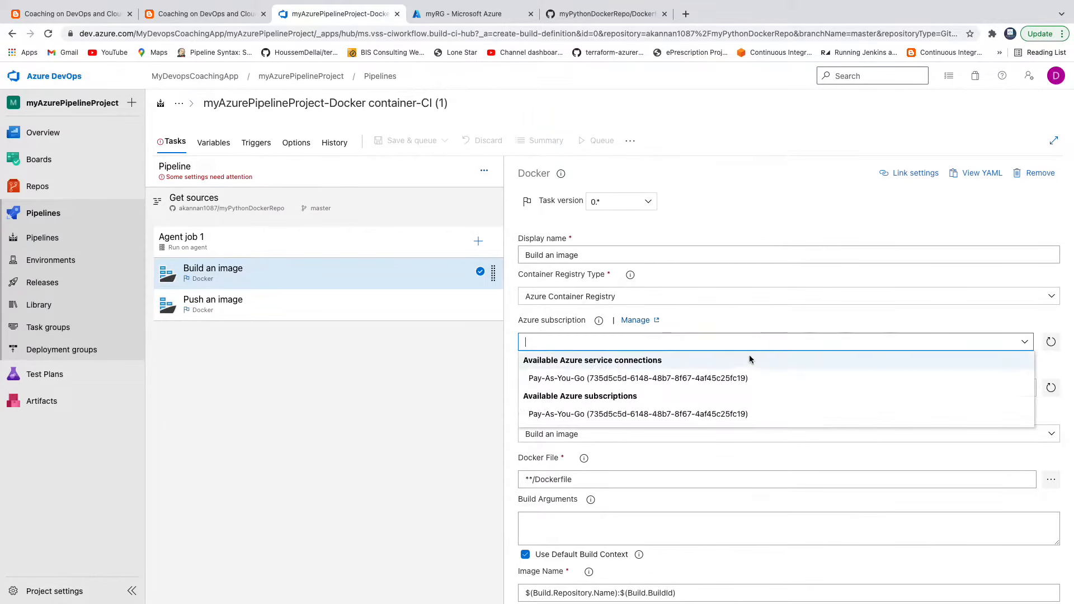
pyautogui.click(697, 378)
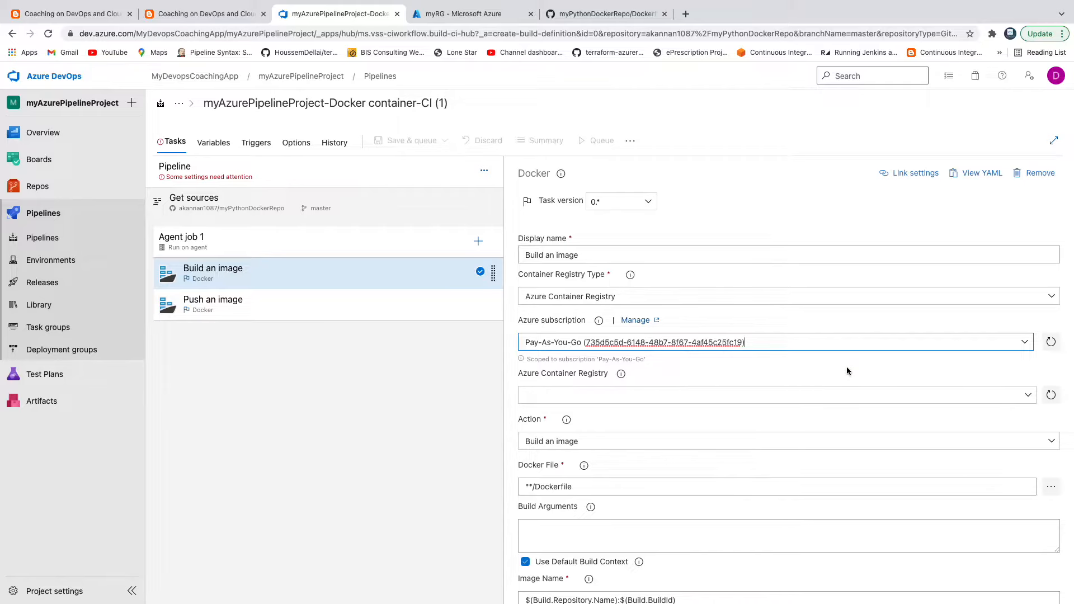
pyautogui.click(985, 395)
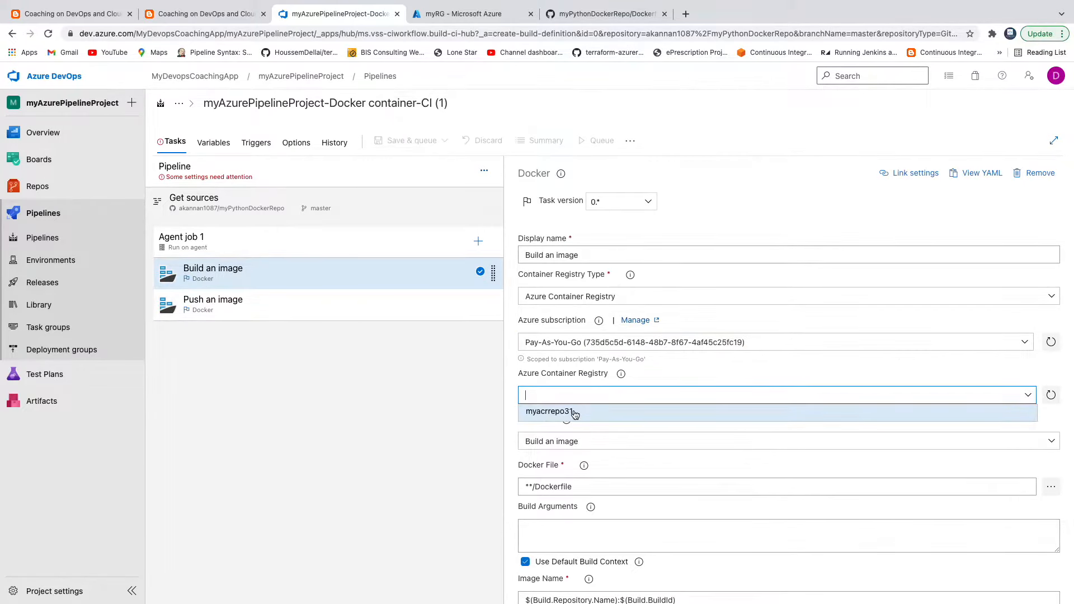
pyautogui.click(573, 412)
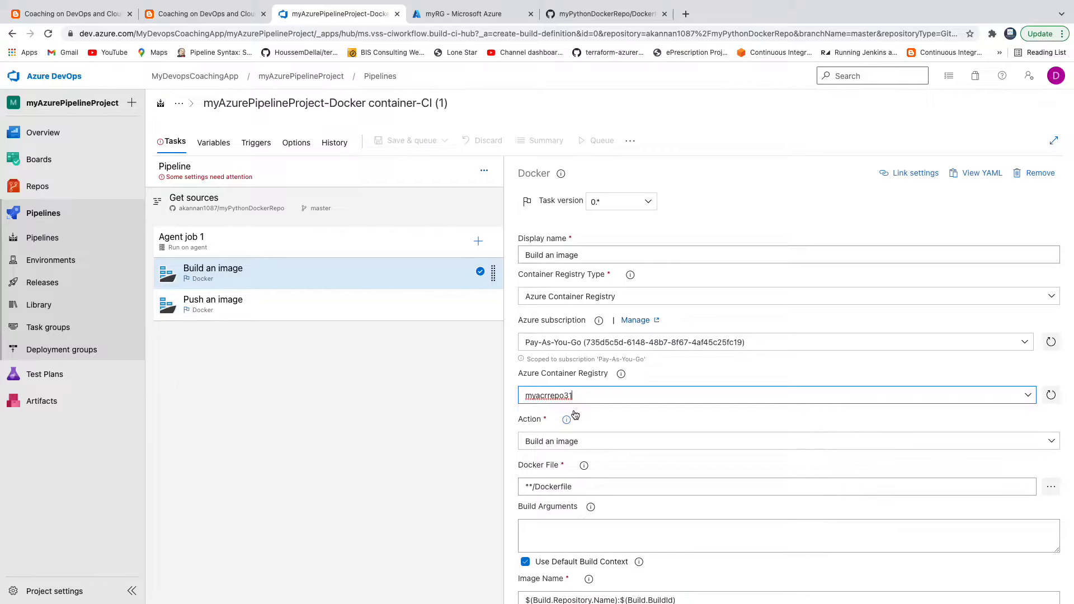
pyautogui.click(1026, 345)
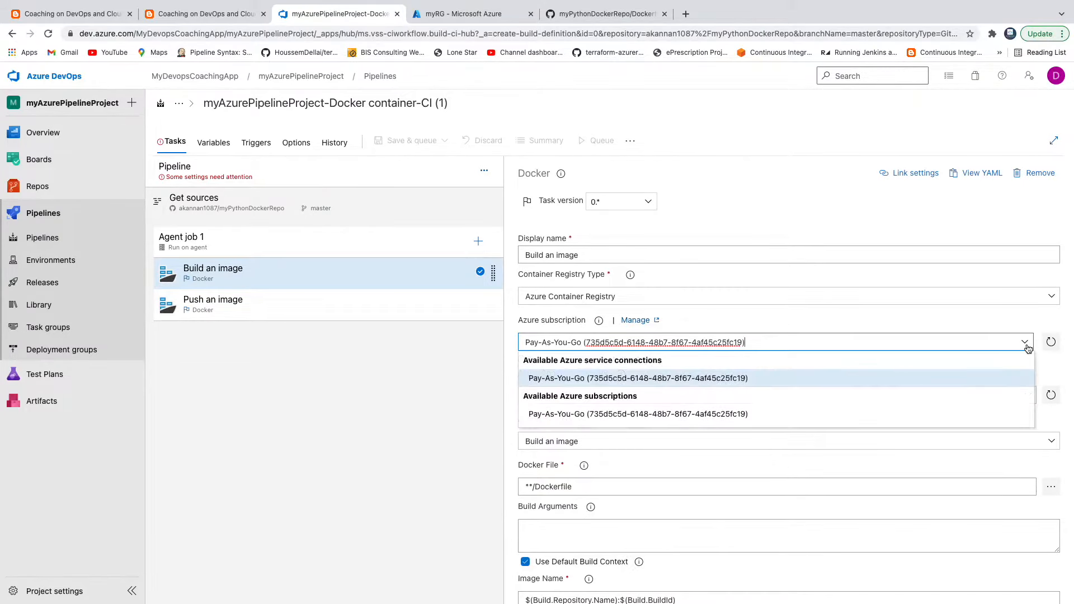
pyautogui.click(753, 379)
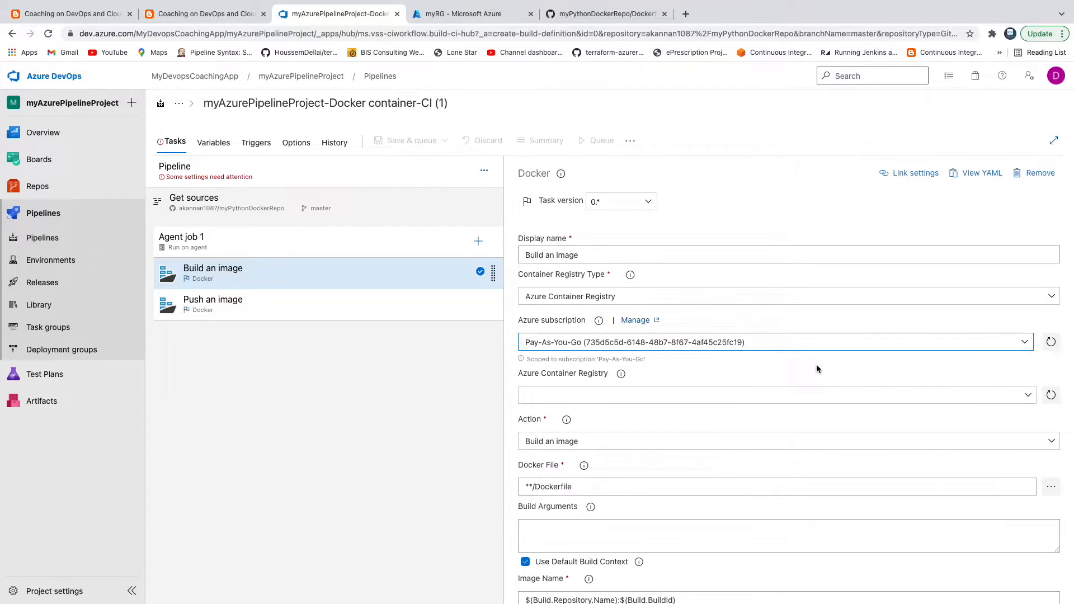
pyautogui.scroll(-1, 817, 364)
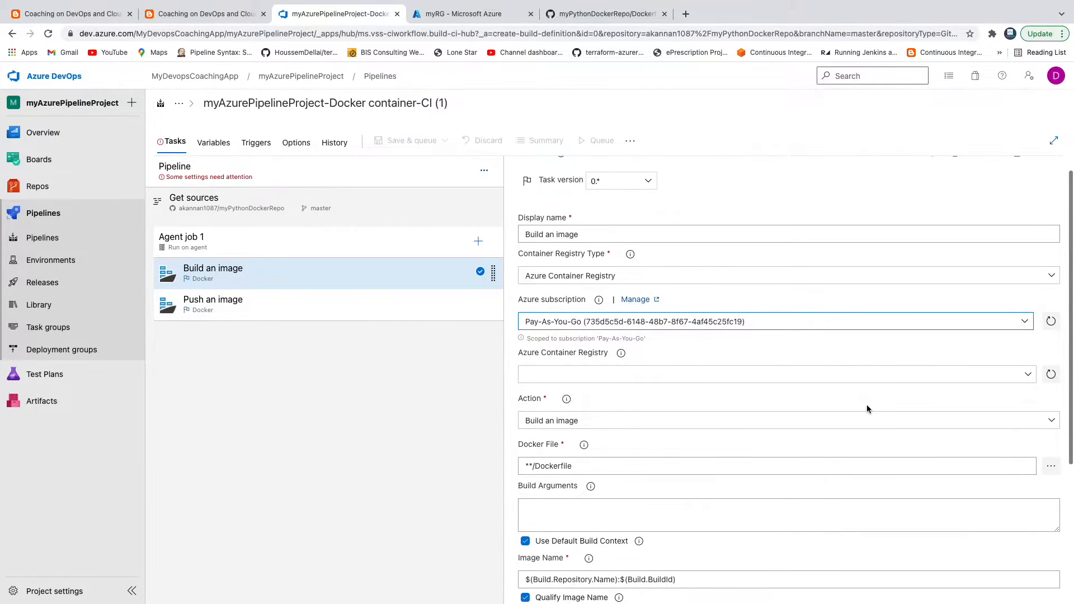
pyautogui.click(1028, 374)
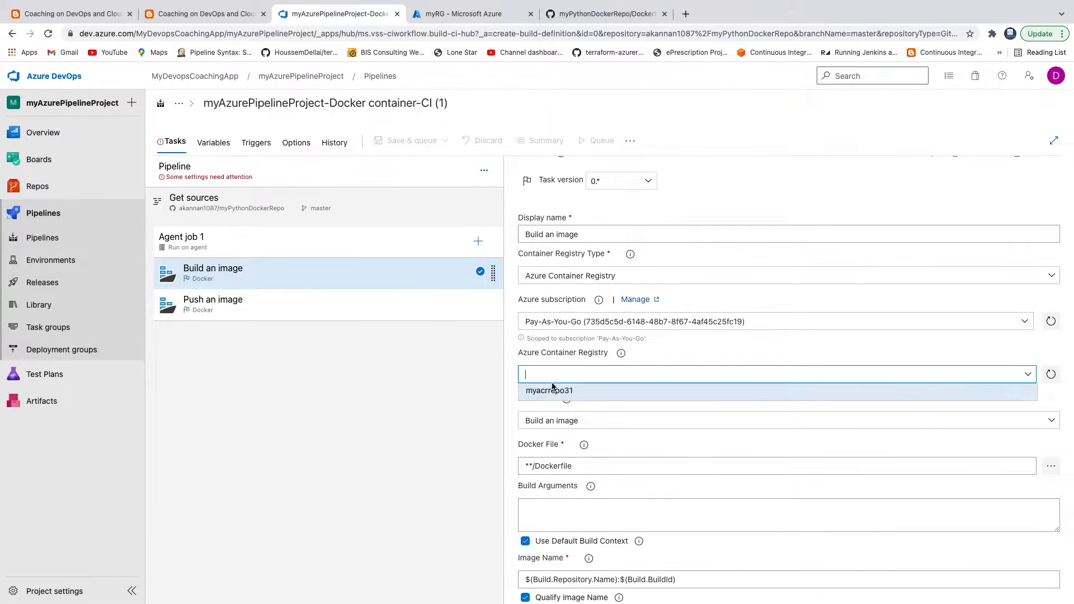
pyautogui.click(552, 388)
# Step: Enable Include Latest Tag for the Build an image task
pyautogui.scroll(-3, 712, 434)
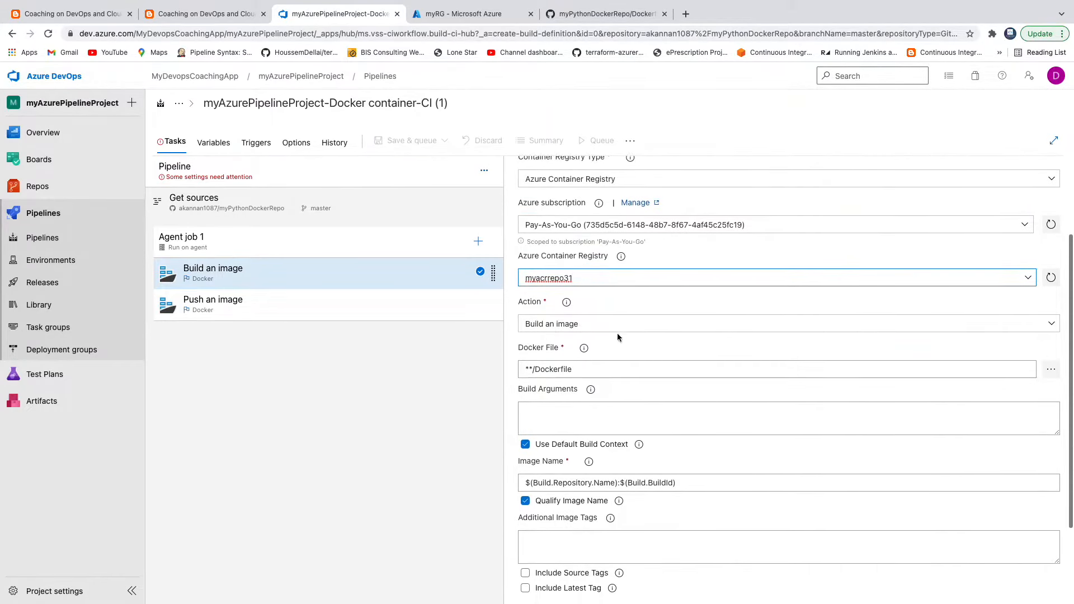
pyautogui.scroll(-1, 668, 411)
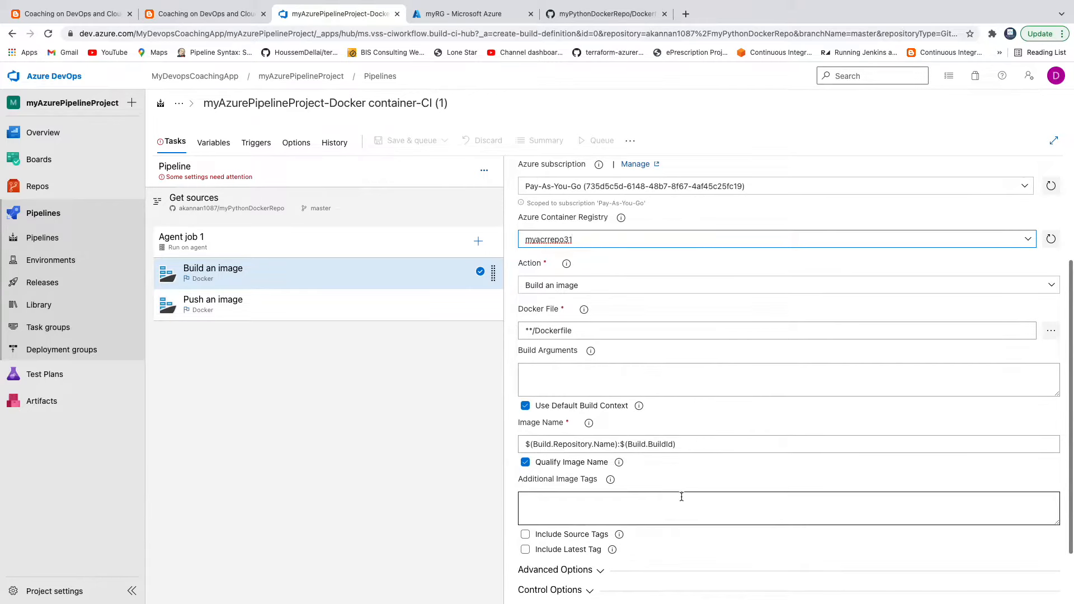
pyautogui.scroll(-2, 659, 397)
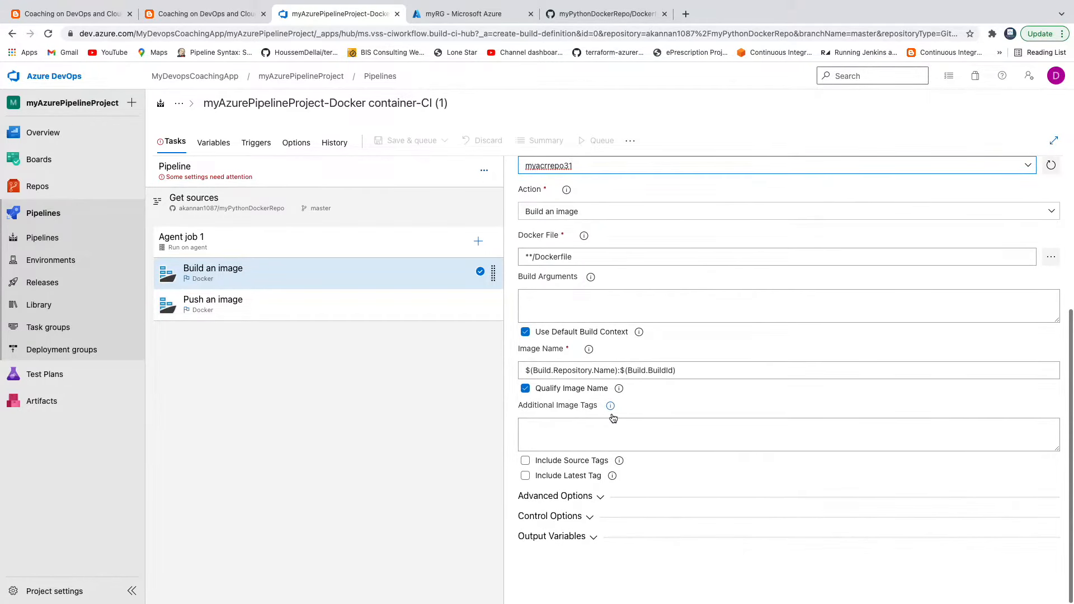
pyautogui.click(526, 476)
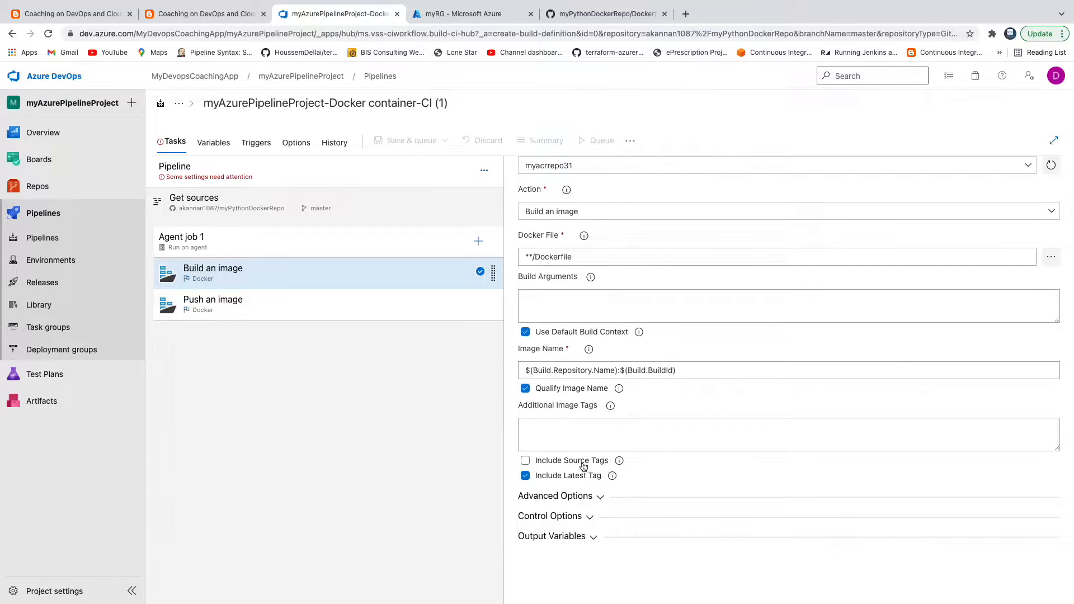
pyautogui.click(632, 366)
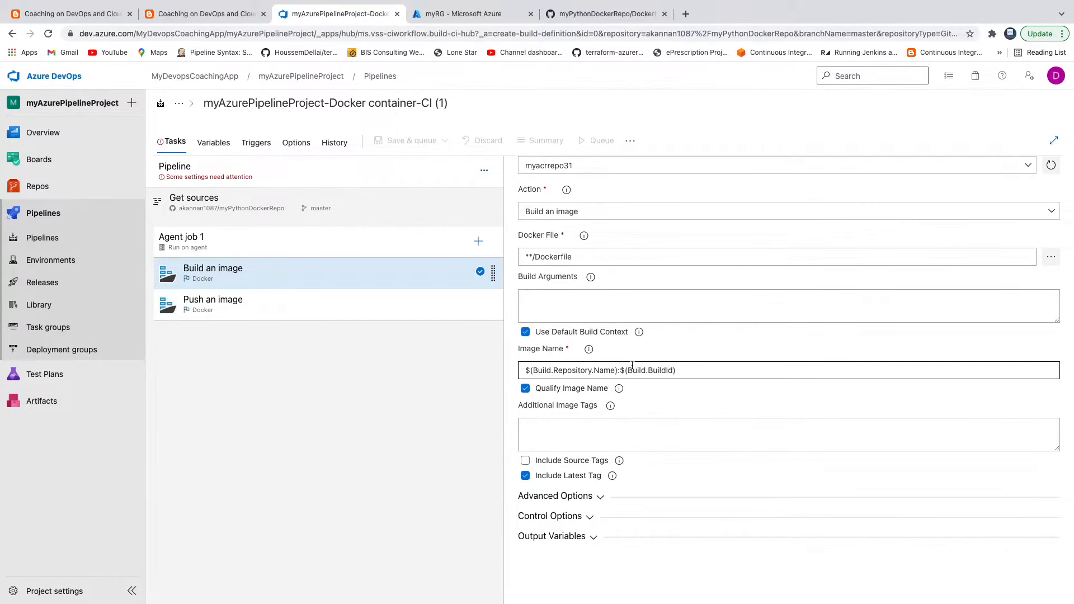
pyautogui.click(686, 372)
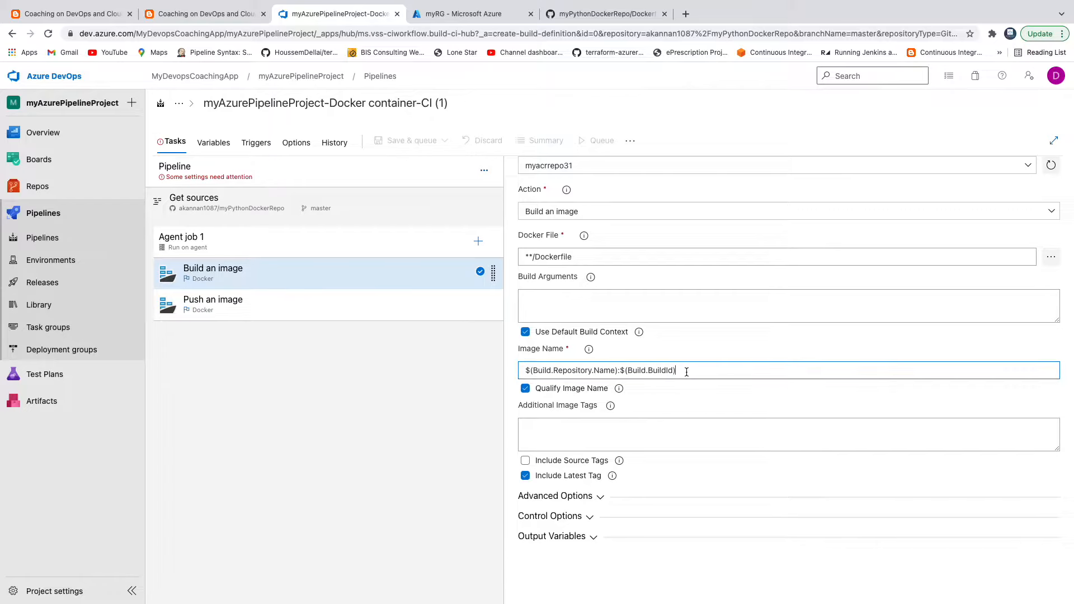
pyautogui.moveTo(687, 372); pyautogui.dragTo(558, 370)
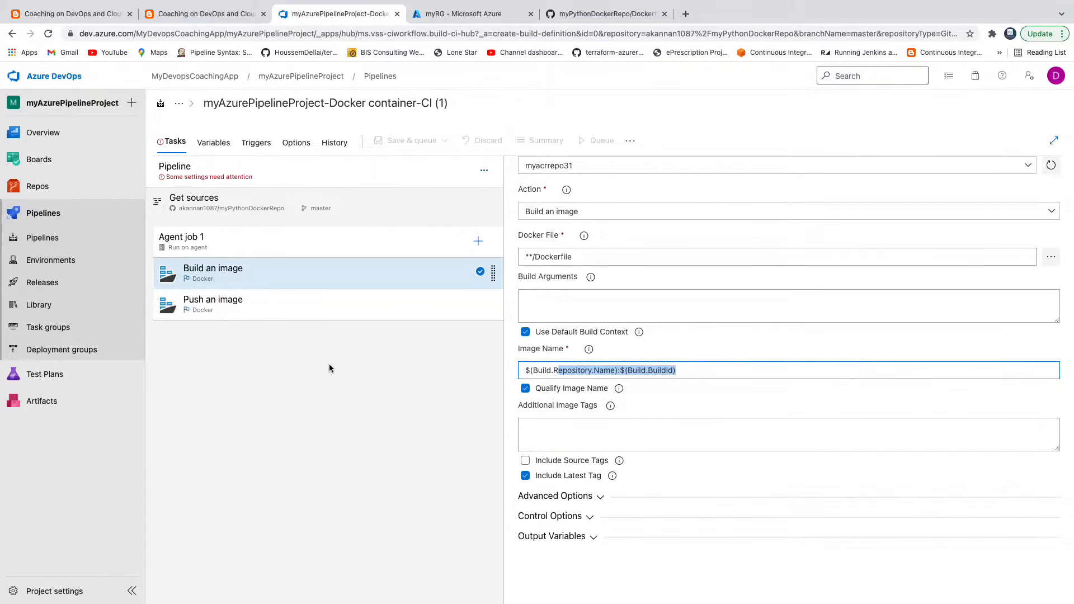
# Step: Set the Push an image task's Azure subscription to the Pay-As-You-Go service connection and its container registry to myacrrepo31
pyautogui.click(212, 314)
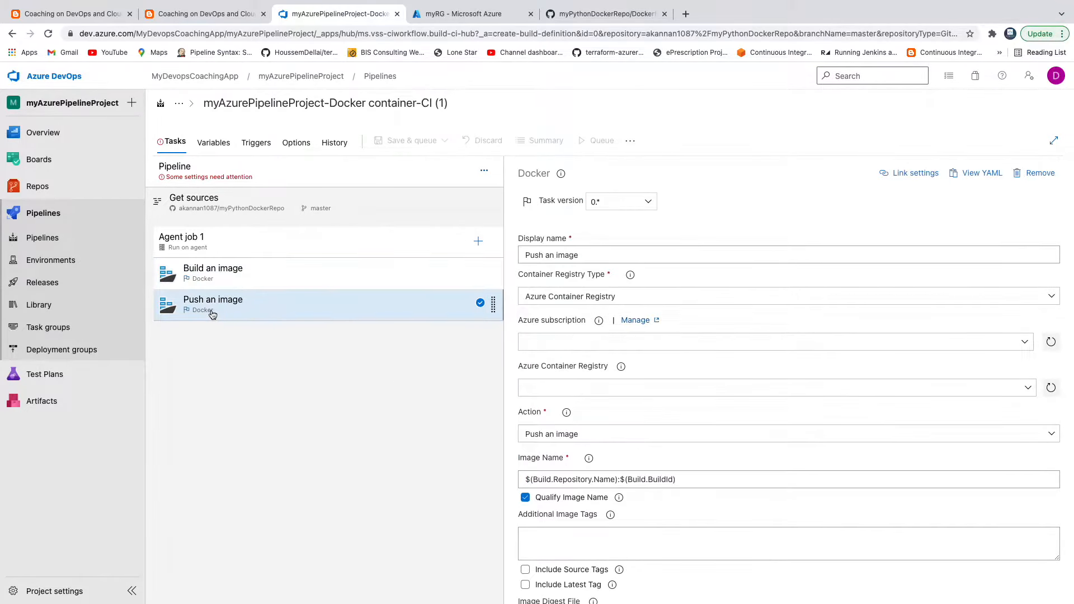
pyautogui.click(1026, 345)
pyautogui.click(703, 376)
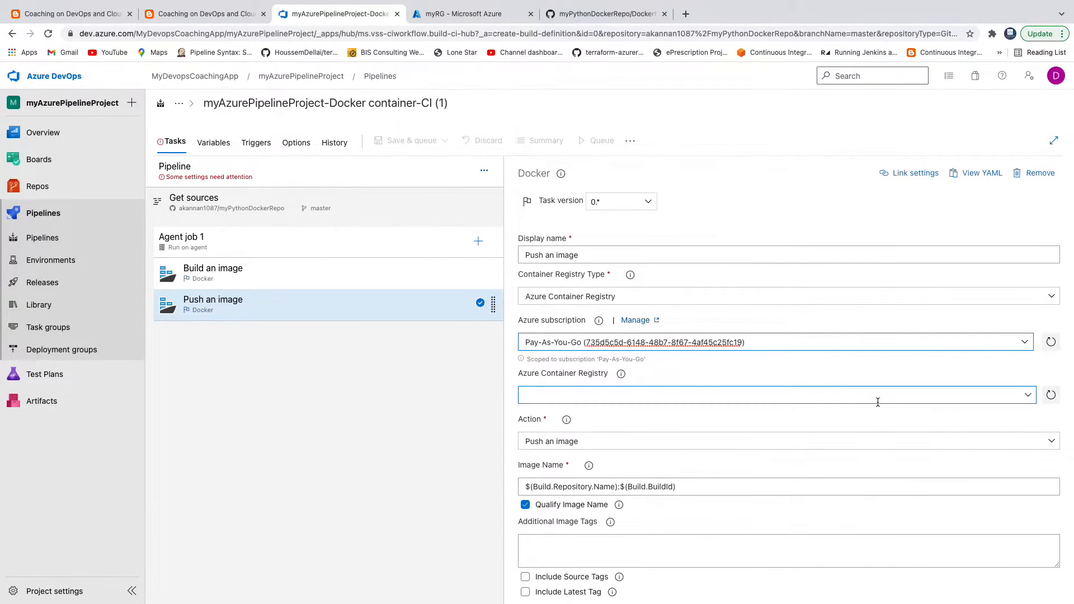
pyautogui.click(1027, 397)
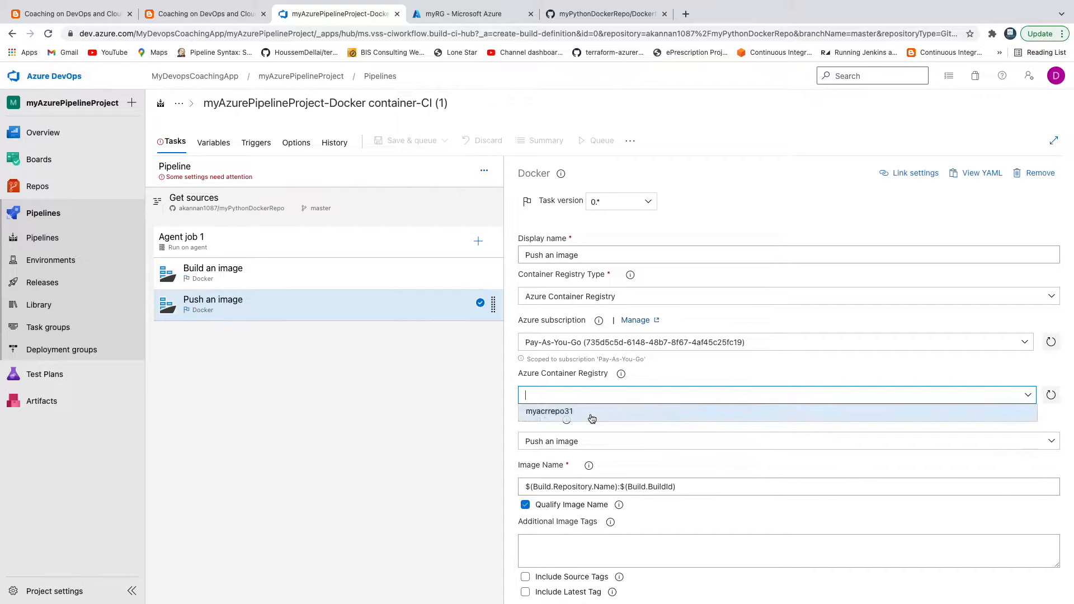
pyautogui.click(590, 412)
# Step: Enable Include Latest Tag for the Push an image task
pyautogui.scroll(-1, 682, 421)
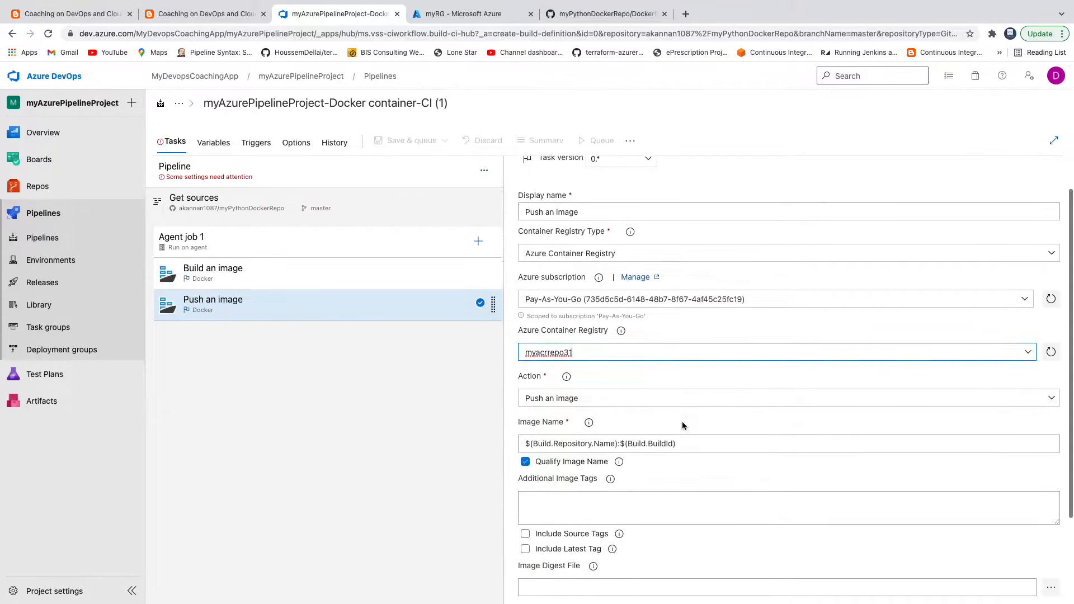
pyautogui.scroll(-3, 683, 422)
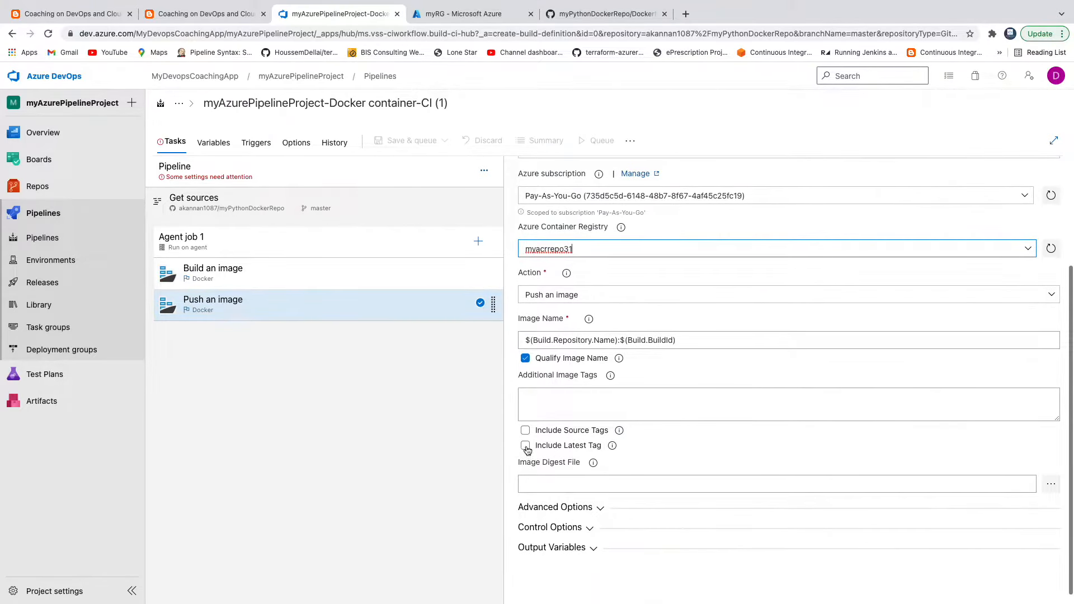
pyautogui.click(525, 446)
pyautogui.scroll(1, 677, 435)
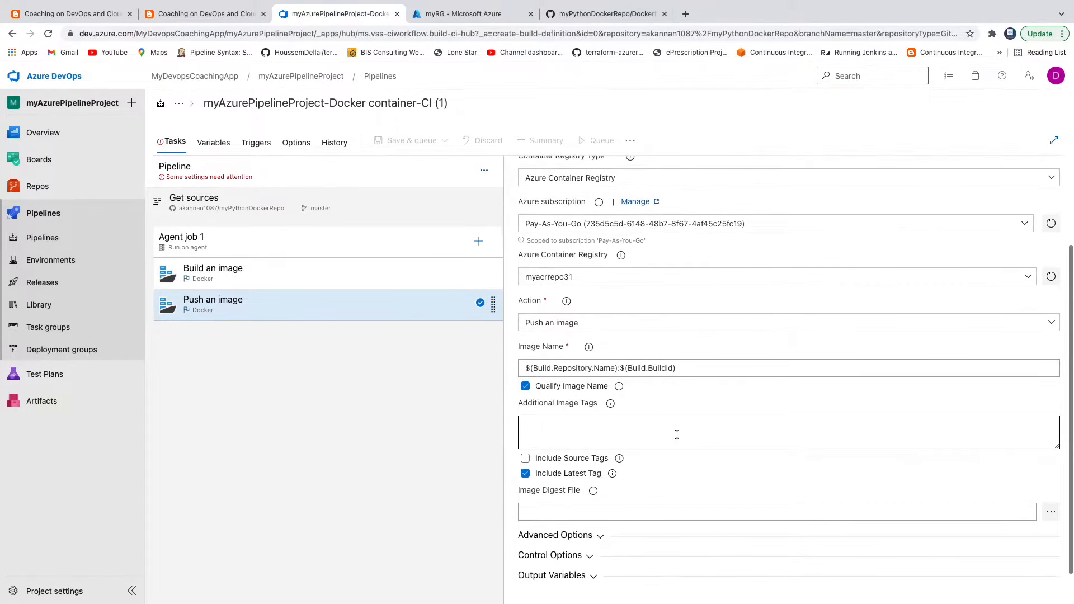
pyautogui.scroll(-1, 677, 435)
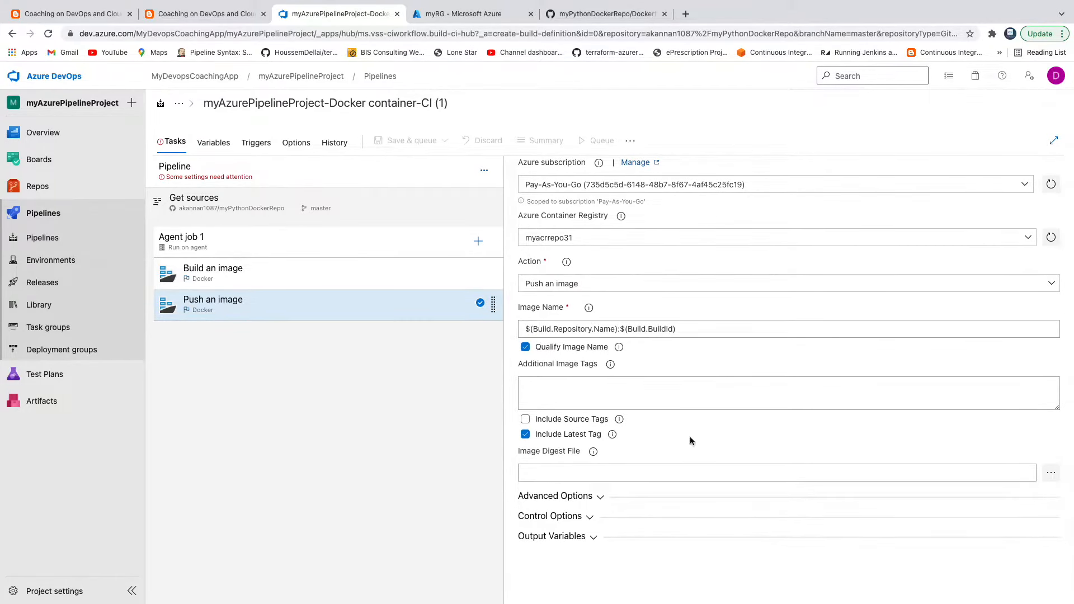
# Step: Switch to GitHub, open azure-aks.yaml in myPythonDockerRepo, and examine the container image path in the deployment section
pyautogui.click(594, 17)
pyautogui.click(322, 187)
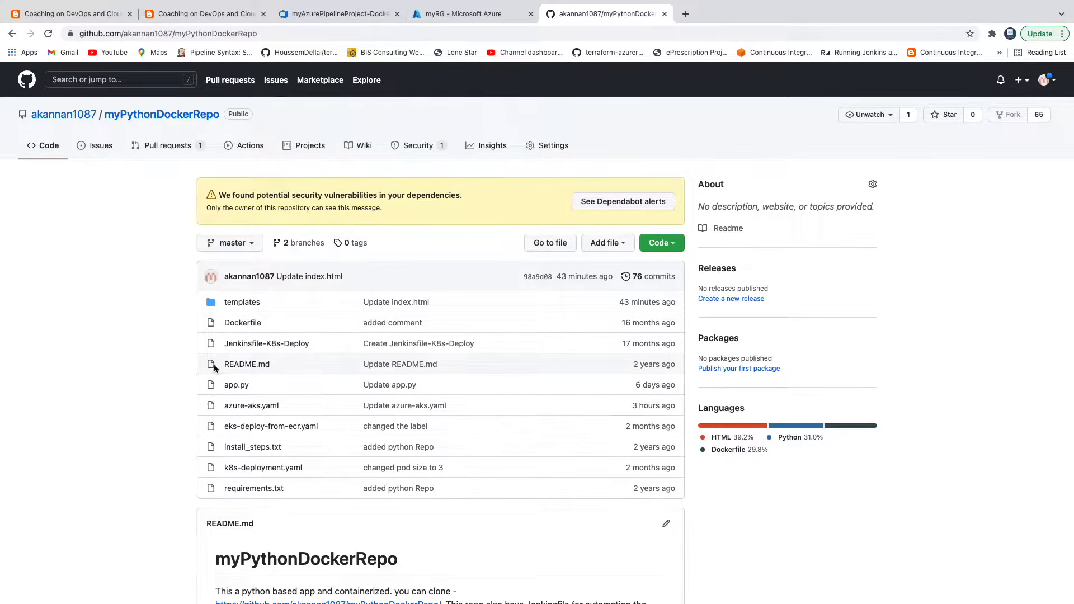
pyautogui.click(265, 408)
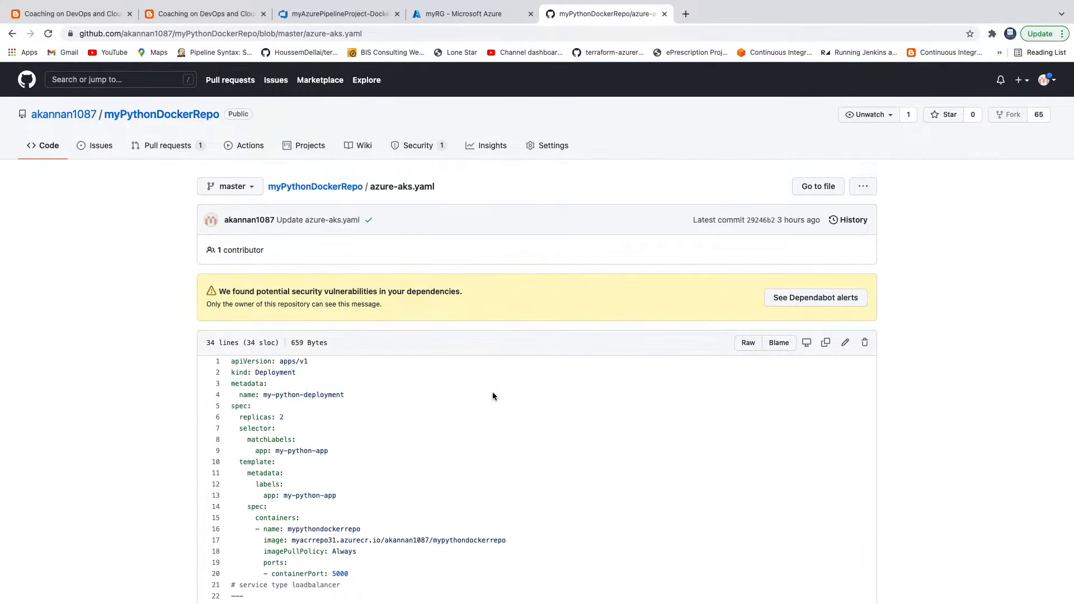
pyautogui.scroll(-3, 493, 395)
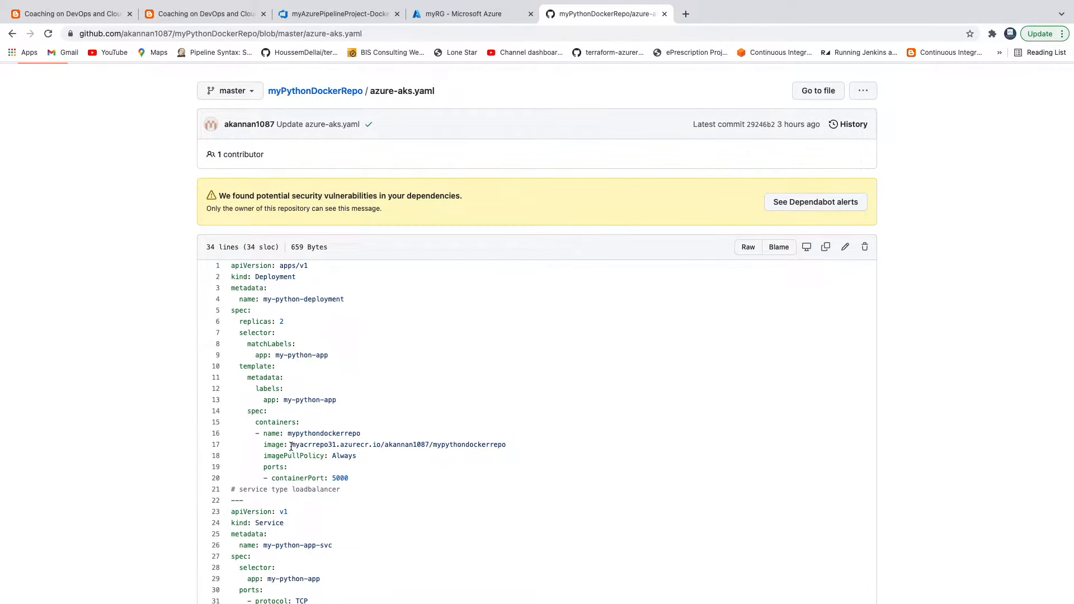
pyautogui.moveTo(292, 445); pyautogui.dragTo(510, 445)
pyautogui.click(509, 445)
pyautogui.scroll(-2, 401, 388)
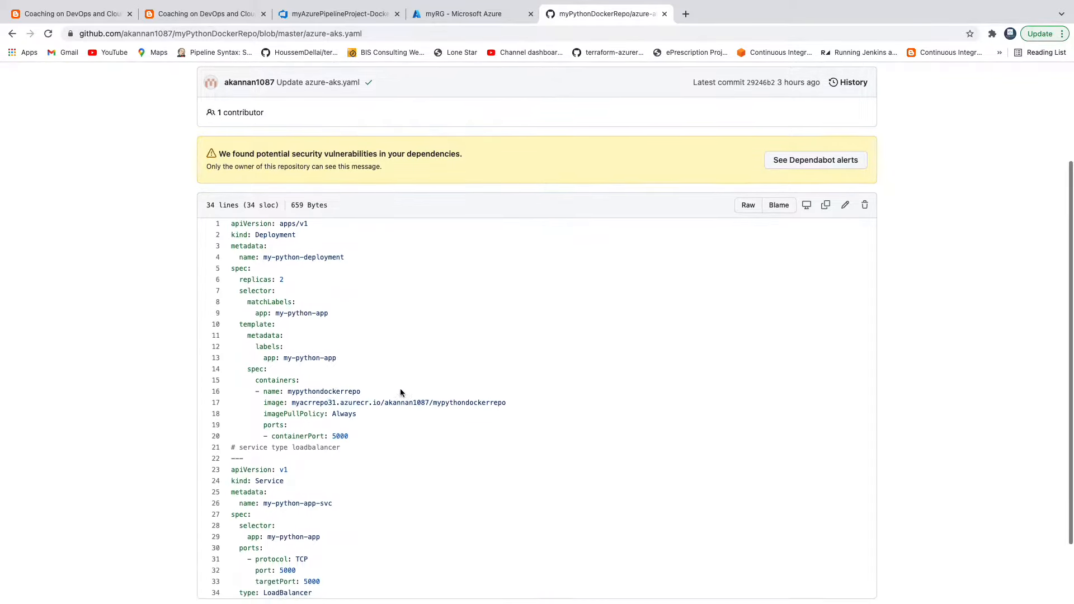
pyautogui.moveTo(292, 386); pyautogui.dragTo(484, 387)
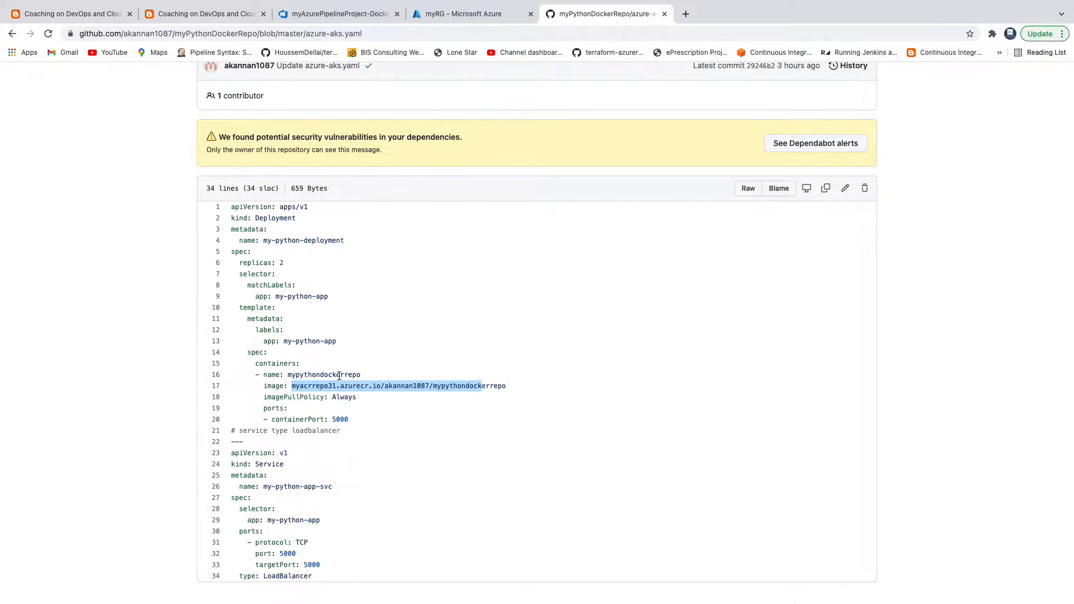
# Step: Review the azure-aks.yaml file name, its image reference and the load balancer service definition
pyautogui.scroll(3, 339, 376)
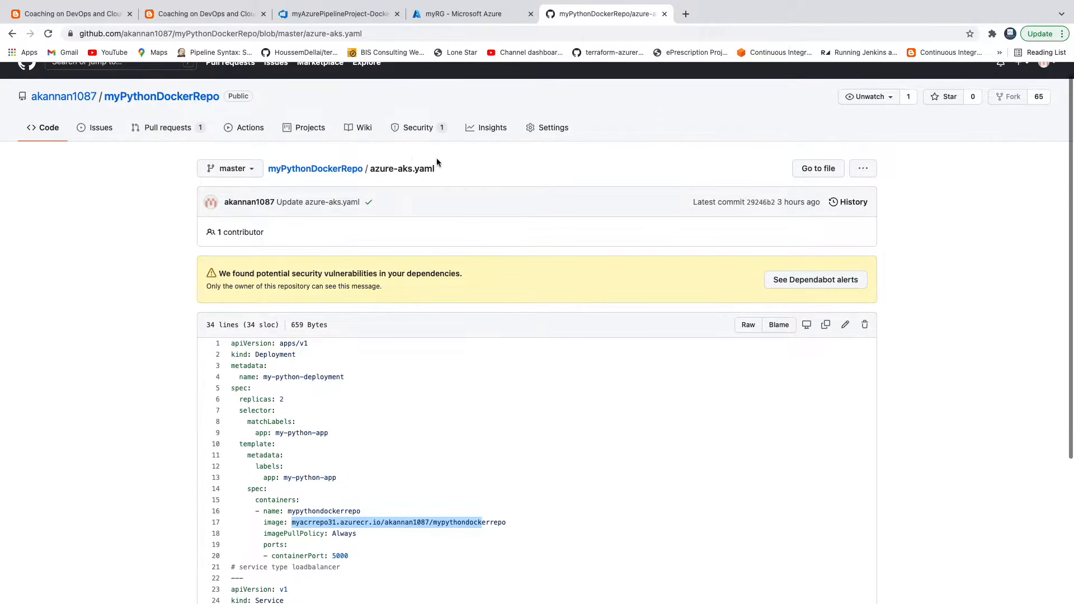
pyautogui.moveTo(370, 171); pyautogui.dragTo(426, 172)
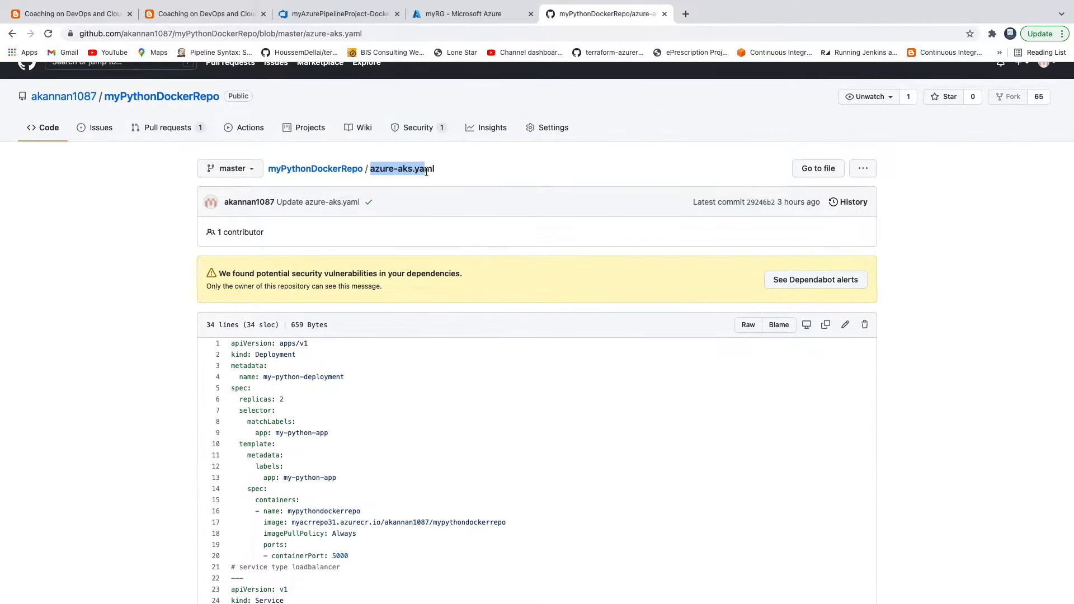
pyautogui.scroll(-2, 428, 458)
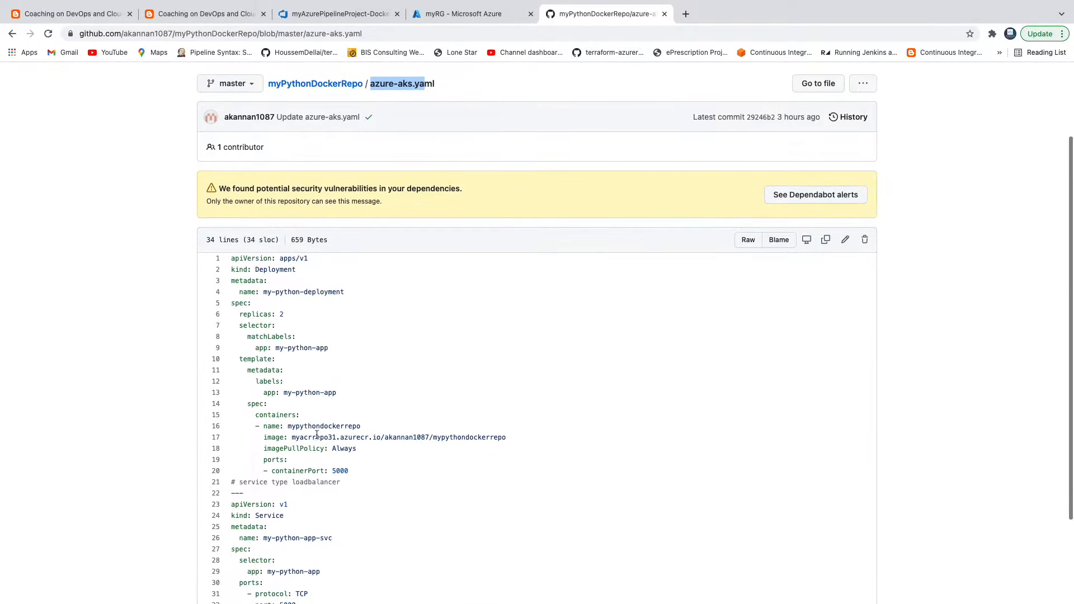
pyautogui.doubleClick(294, 437)
pyautogui.scroll(-2, 293, 437)
pyautogui.moveTo(231, 375); pyautogui.dragTo(357, 511)
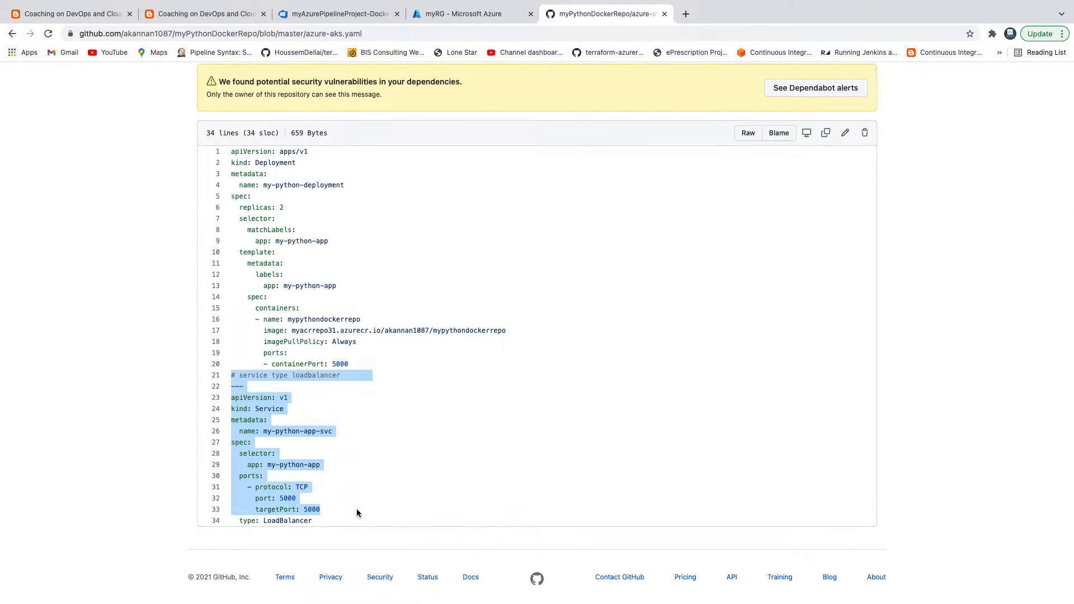
pyautogui.click(377, 399)
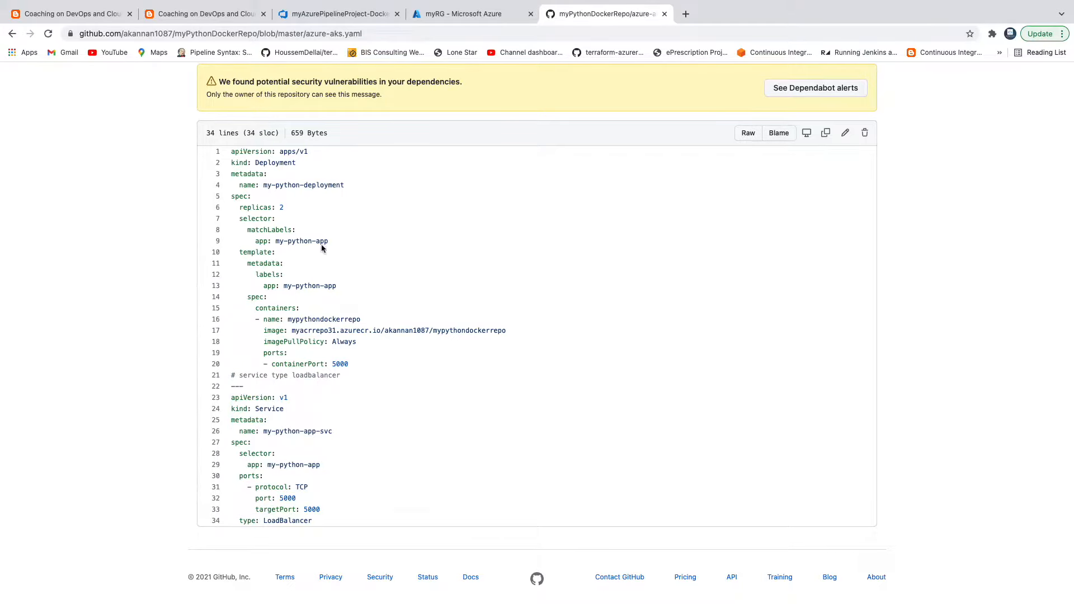
pyautogui.scroll(1, 453, 326)
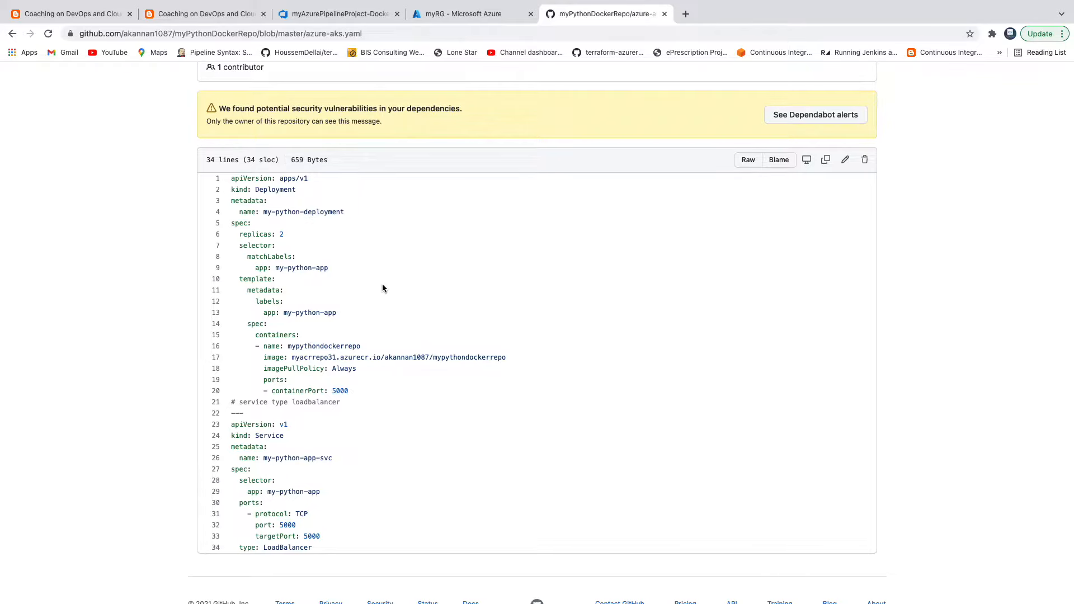
pyautogui.scroll(5, 383, 288)
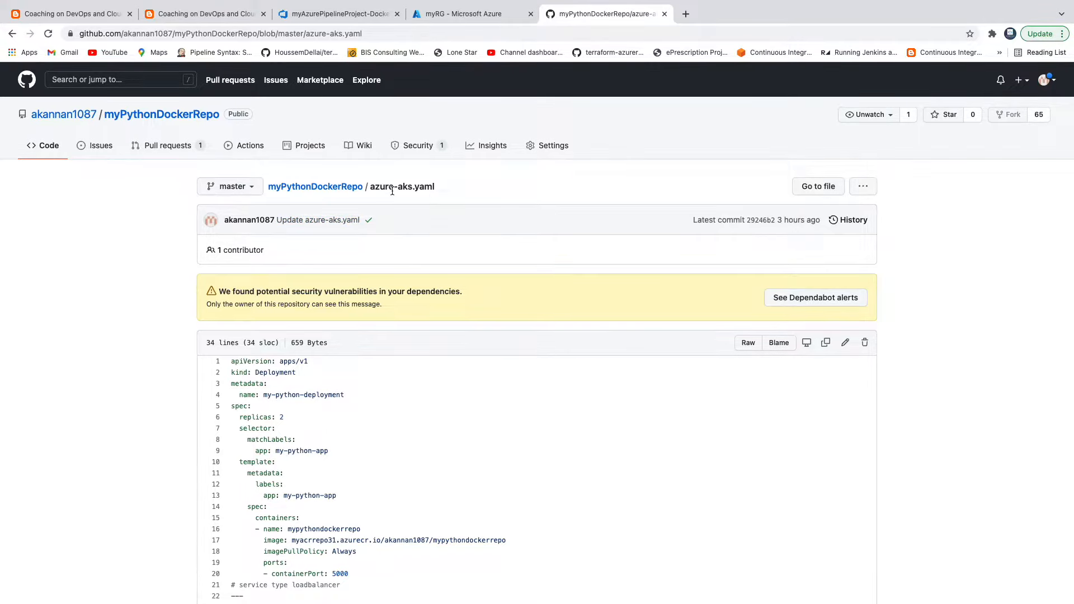
# Step: Return to the Azure DevOps pipeline and add a Copy files task to Agent job 1, filtering the tasks by Copy
pyautogui.click(353, 16)
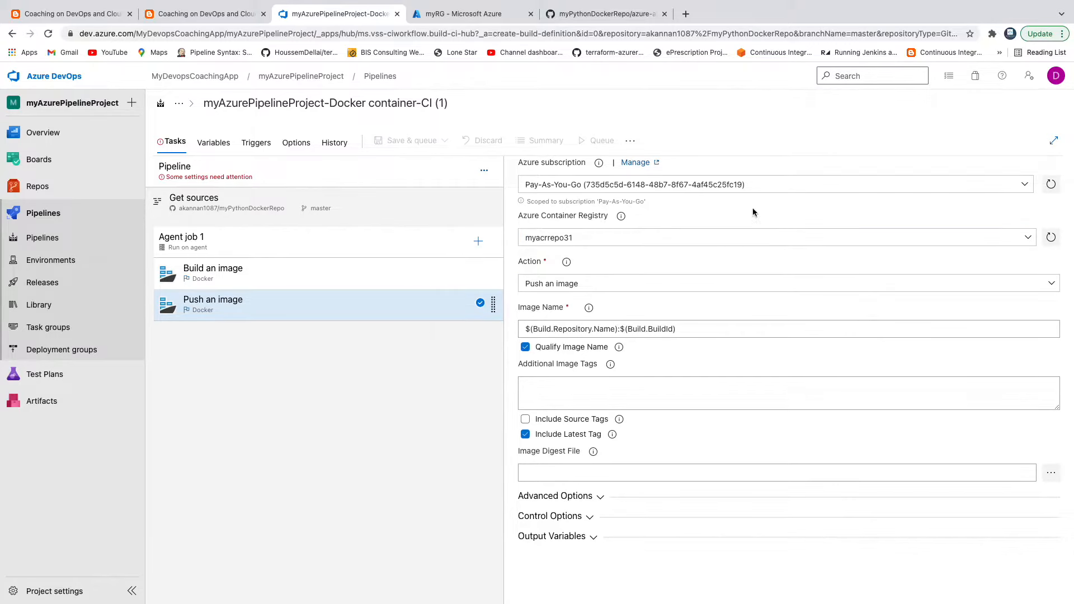
pyautogui.click(479, 241)
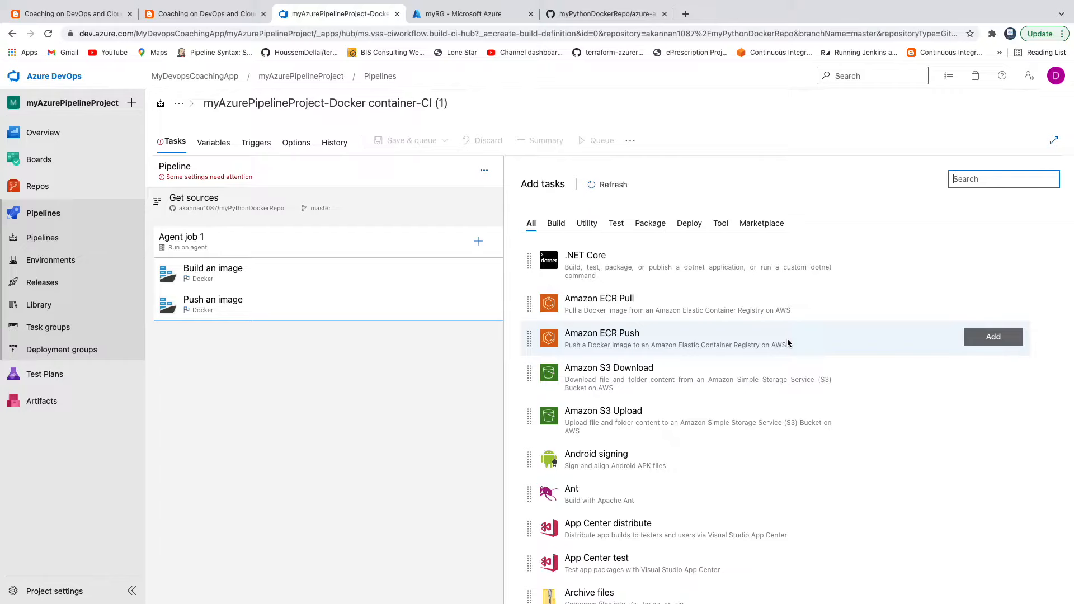
pyautogui.write('d')
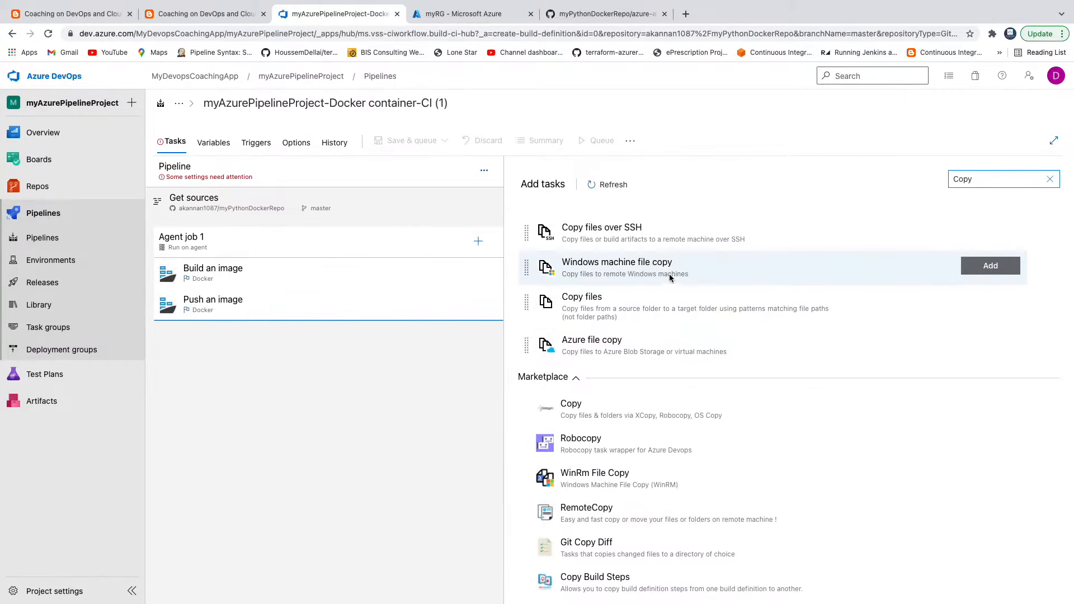
pyautogui.click(638, 310)
pyautogui.click(989, 302)
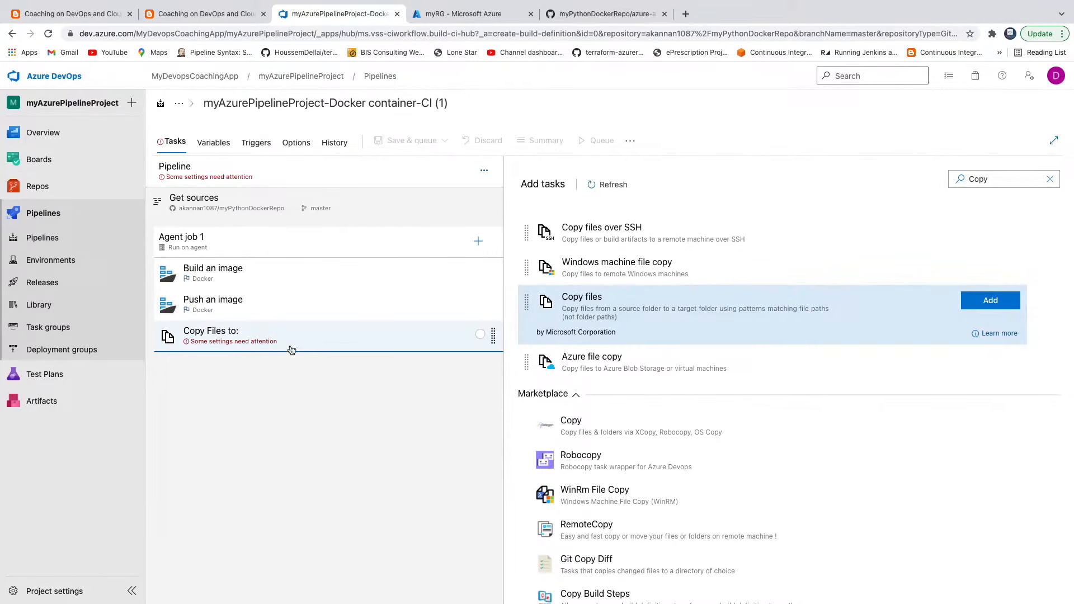
# Step: Set the Copy files task's target folder to $(build.artifactstagingdirectory), copied from the field's help text
pyautogui.click(270, 340)
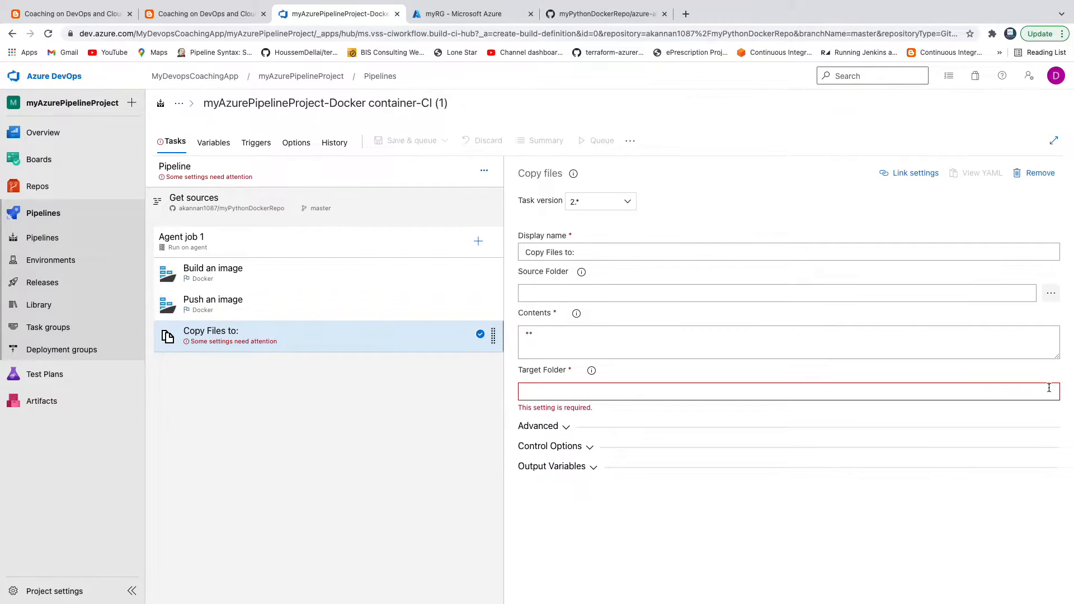
pyautogui.moveTo(593, 371)
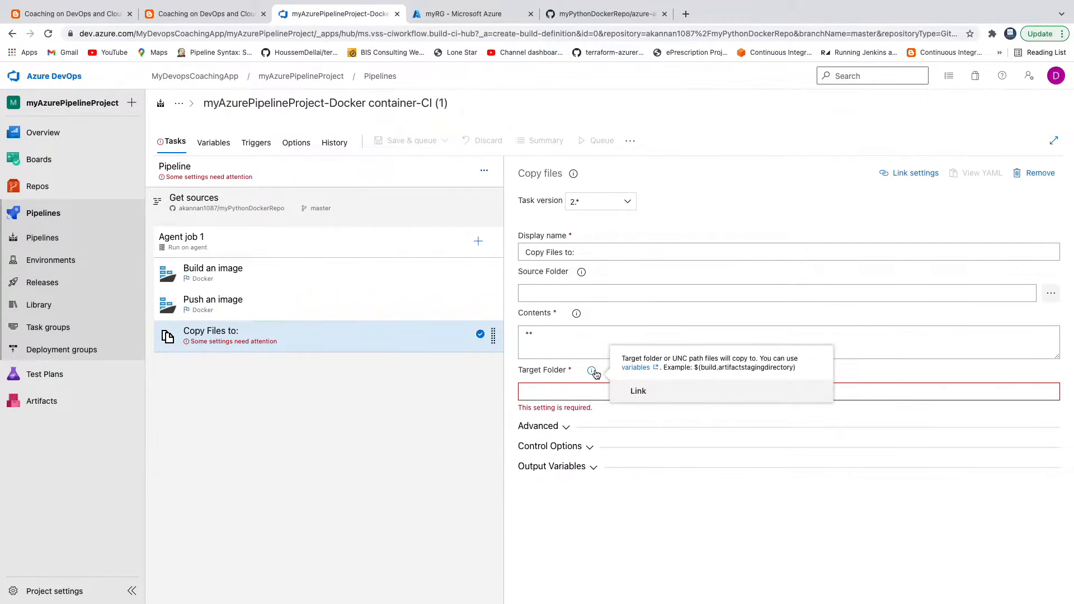
pyautogui.moveTo(696, 368); pyautogui.dragTo(798, 370)
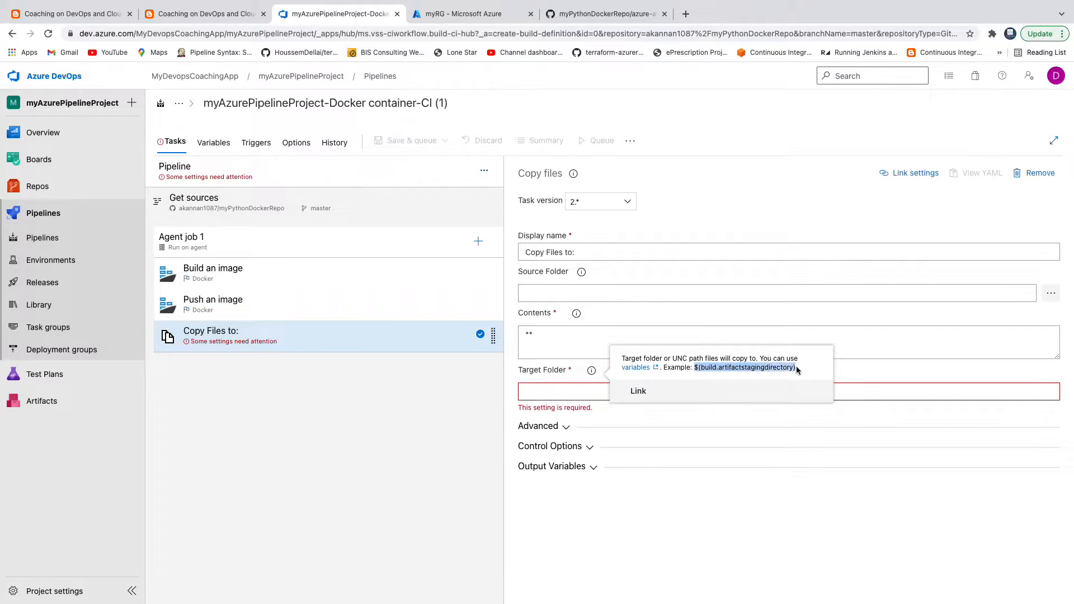
pyautogui.click(560, 389)
pyautogui.press('super+v')
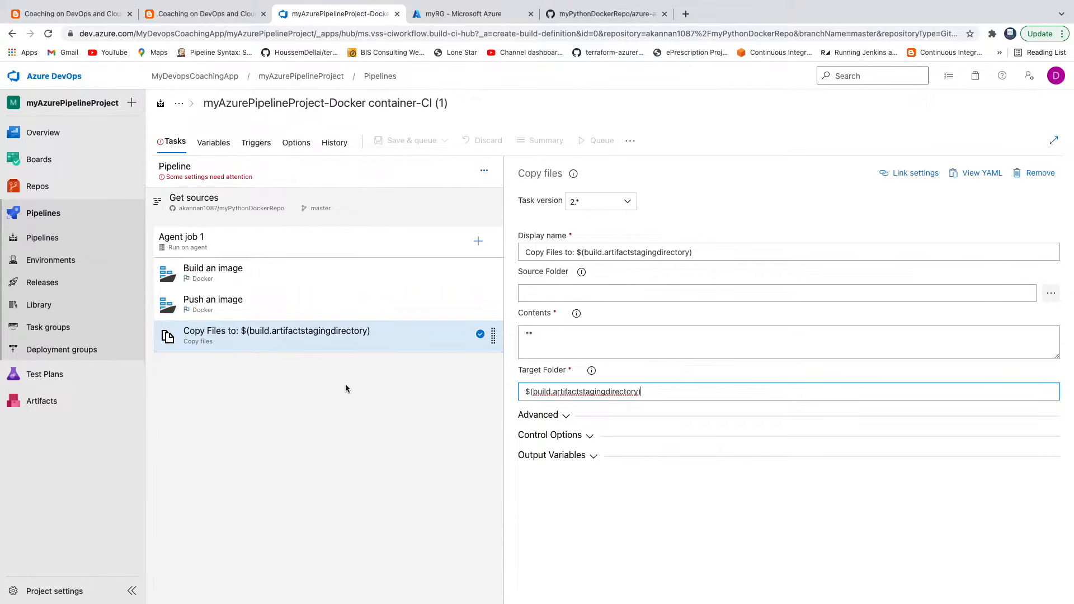
# Step: Add a Publish build artifacts task to Agent job 1, filtering the tasks by publis, and open its settings
pyautogui.click(478, 241)
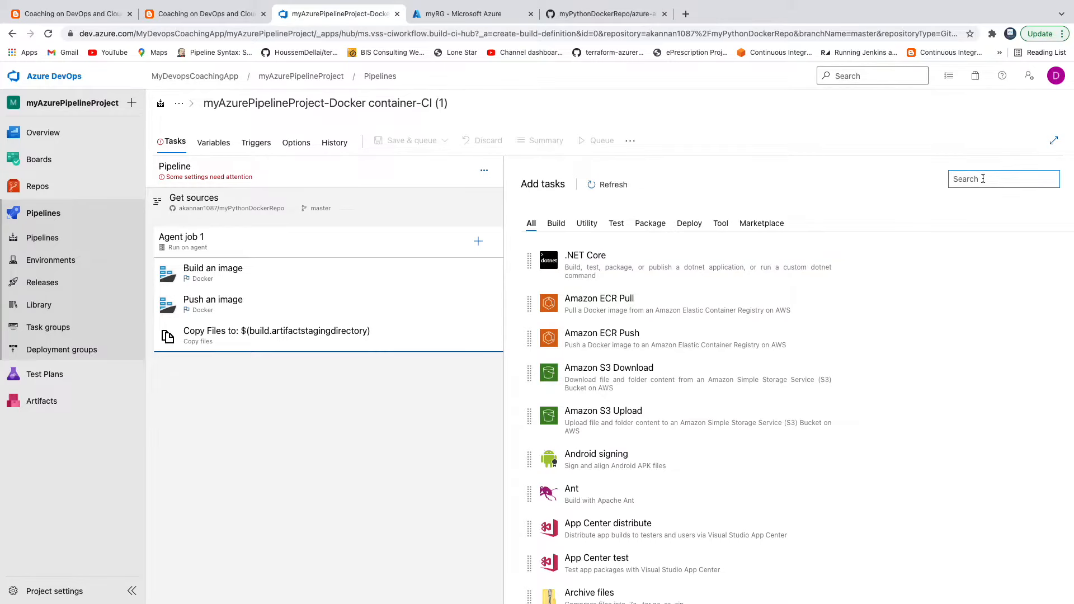
pyautogui.write('publis')
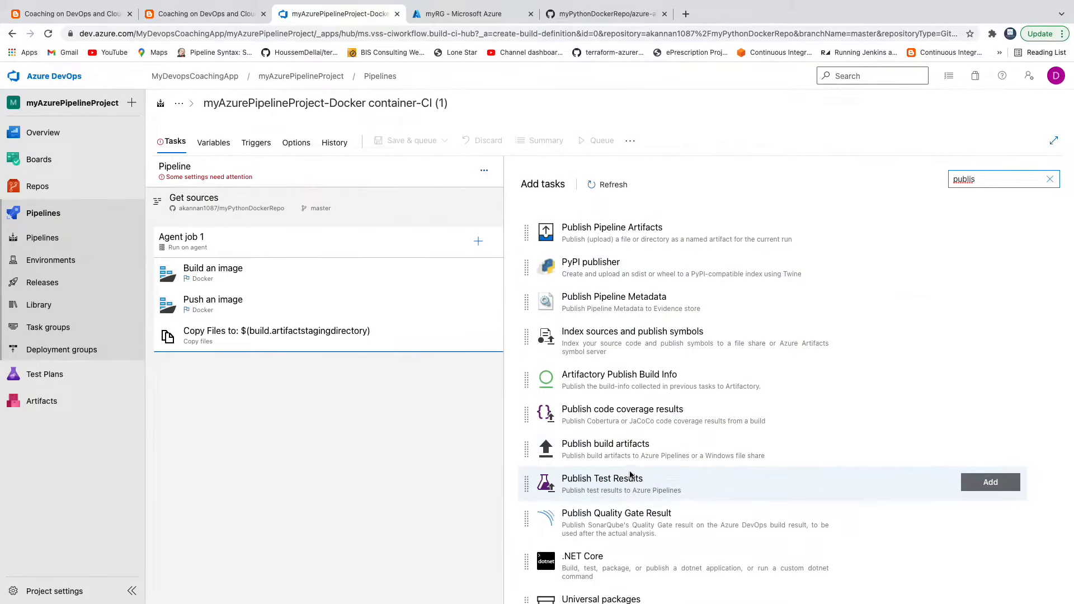
pyautogui.click(627, 450)
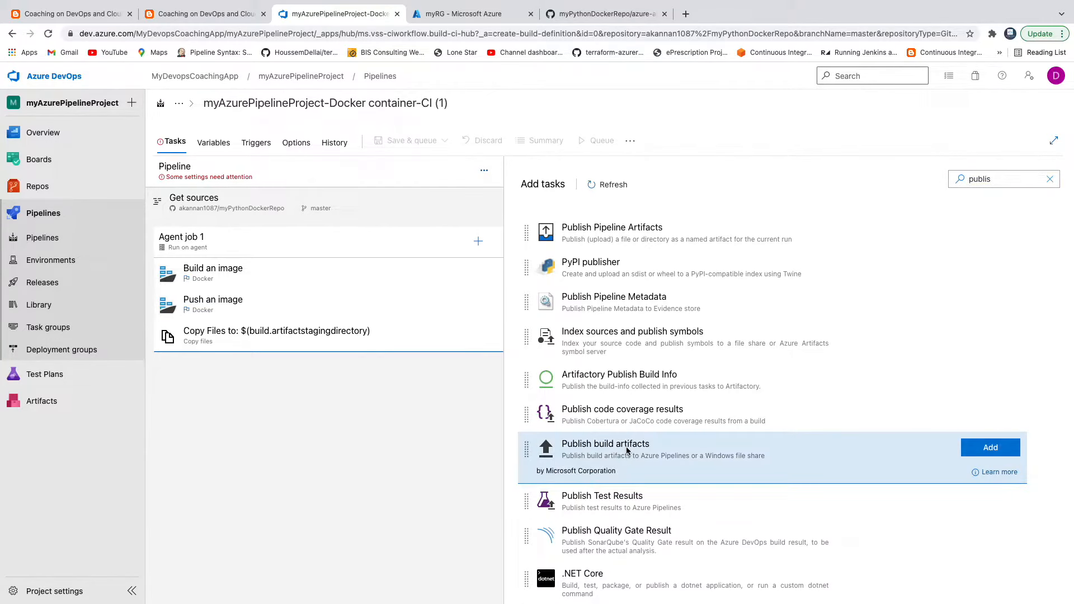
pyautogui.click(990, 448)
pyautogui.click(264, 365)
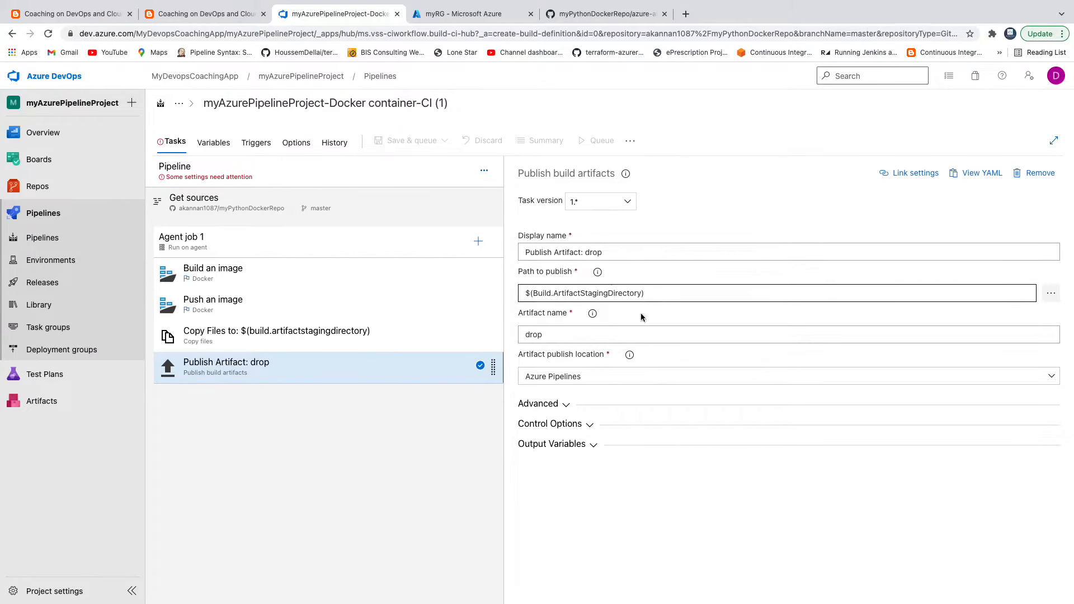
# Step: Close the ACR integration article and check the Copy files task screenshot in the coachdevops.com Docker deployment guide
pyautogui.click(184, 16)
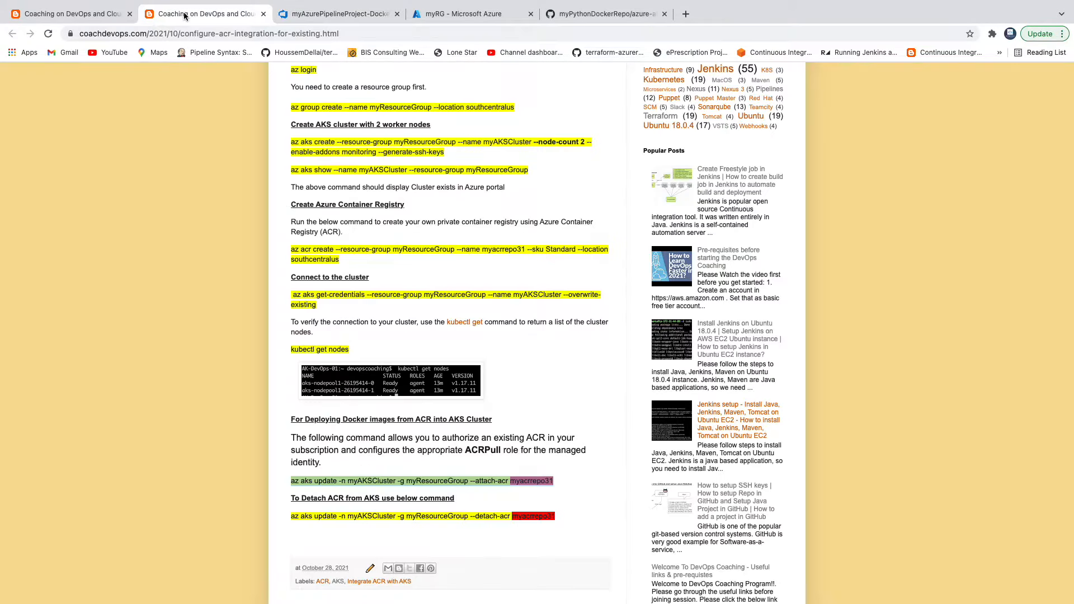
pyautogui.click(264, 14)
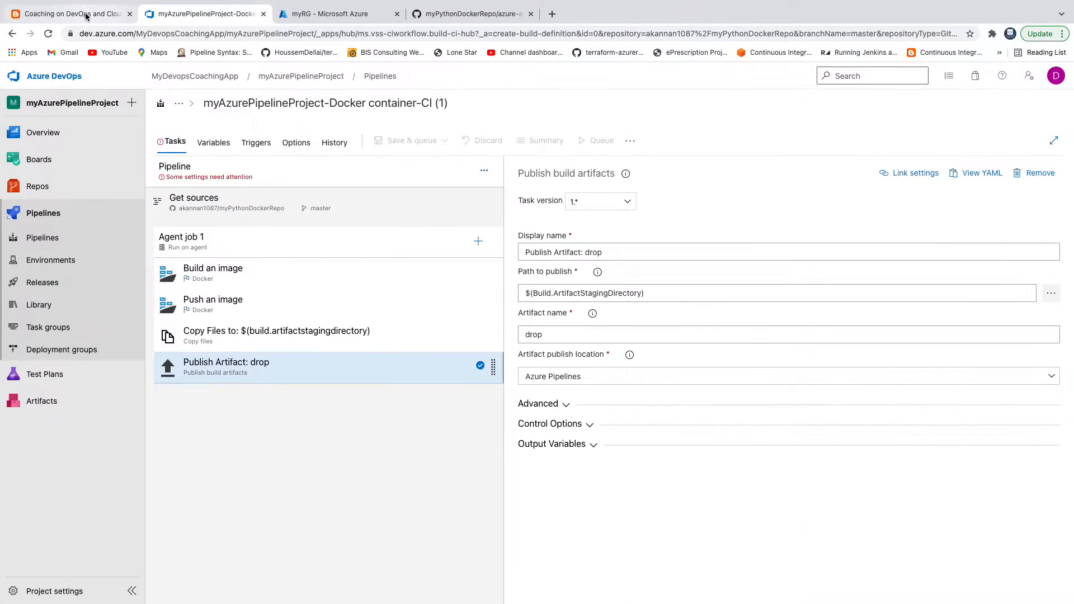
pyautogui.click(73, 14)
pyautogui.scroll(-10, 310, 358)
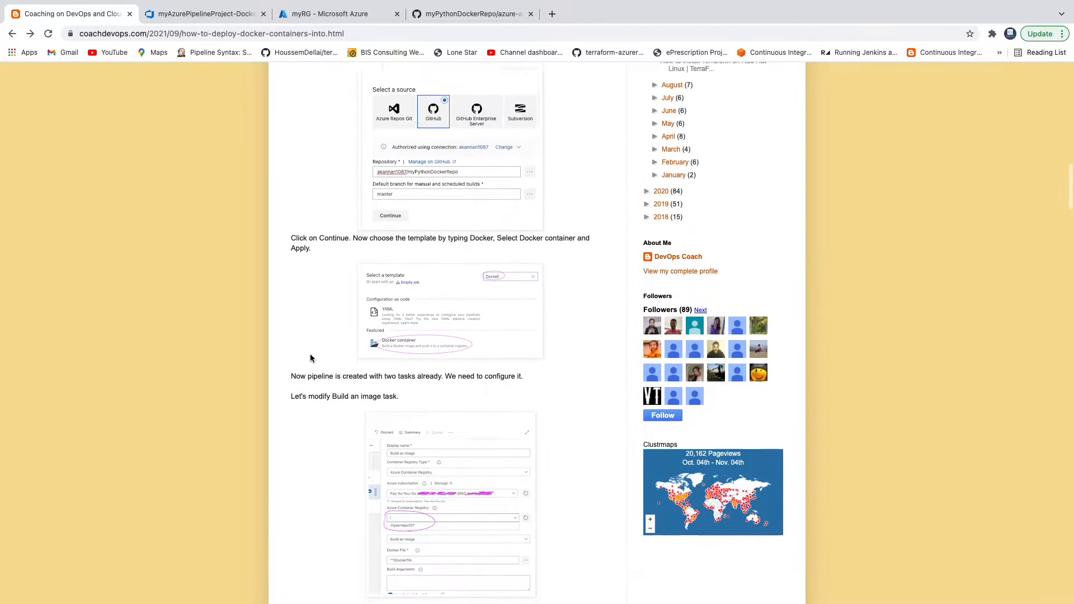
pyautogui.scroll(-5, 460, 367)
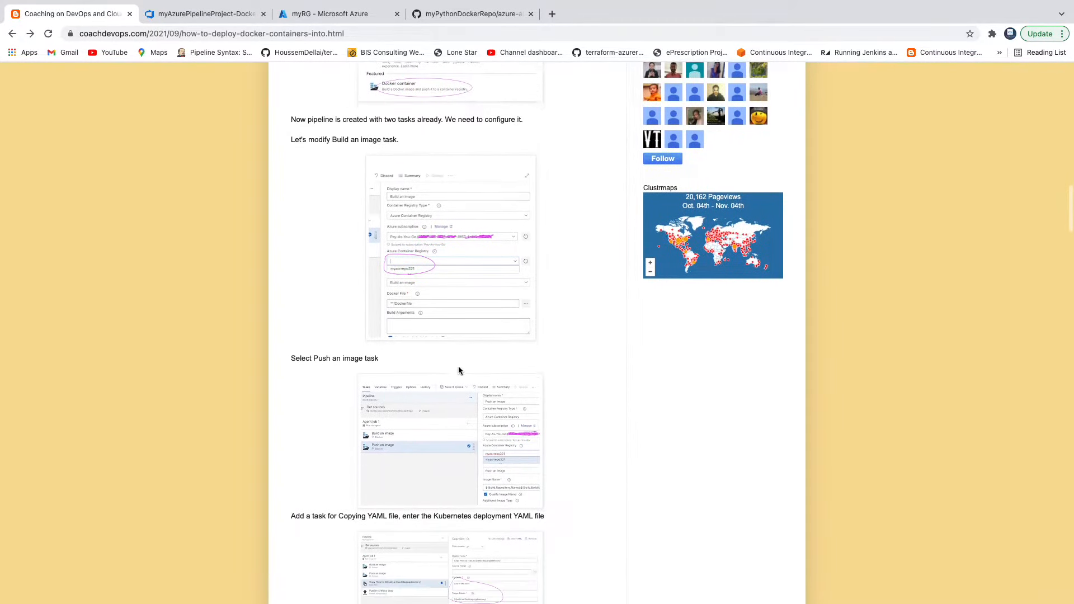
pyautogui.scroll(-4, 414, 212)
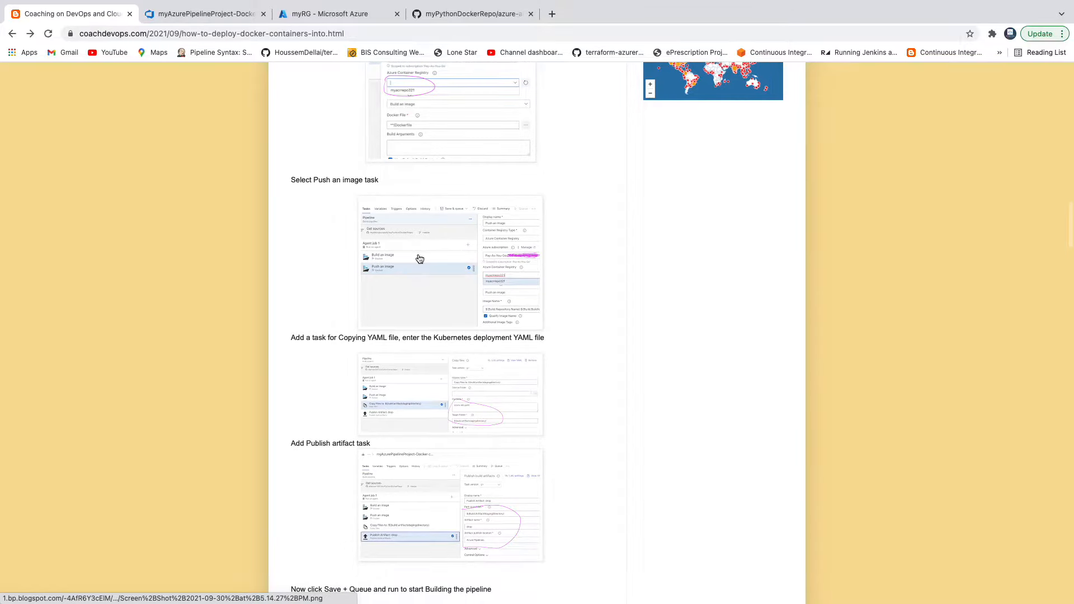
pyautogui.click(456, 252)
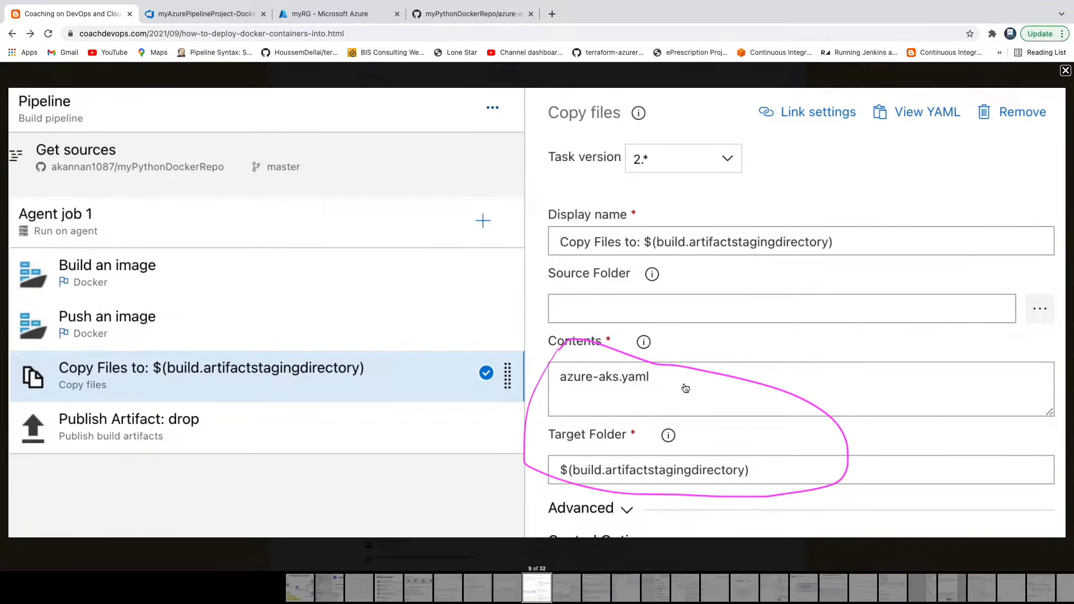
pyautogui.click(1065, 72)
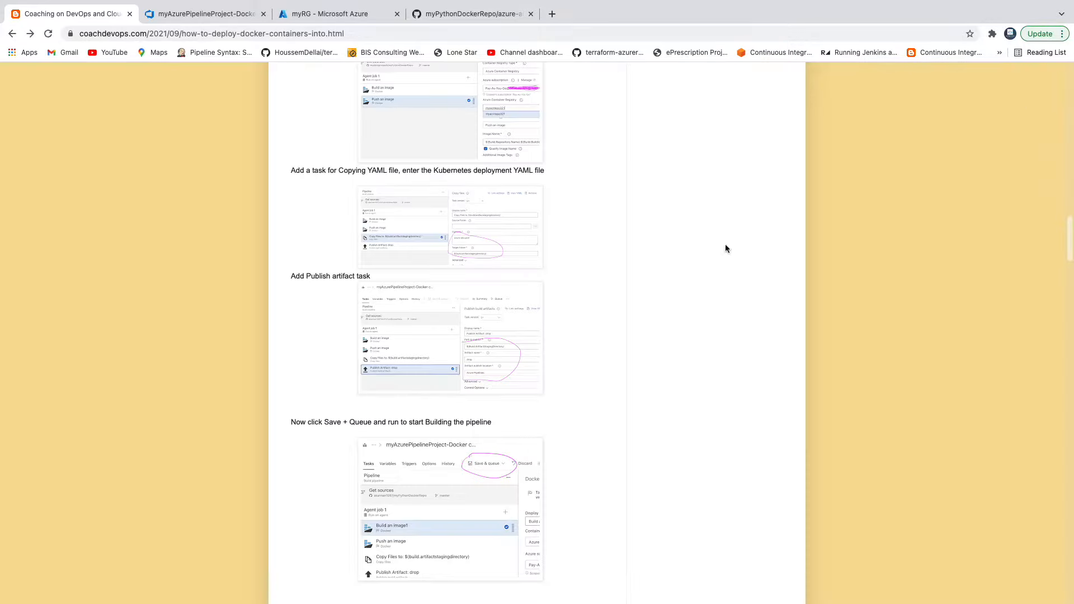
# Step: Check the guide's Save & queue instruction and its screenshot of the Publish build artifacts task settings
pyautogui.click(414, 497)
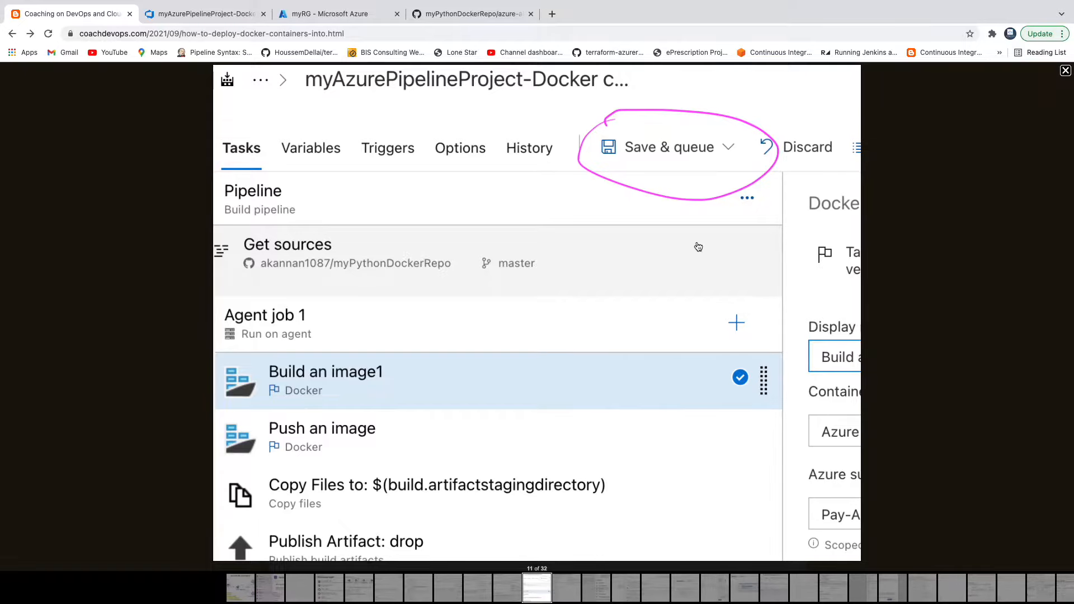
pyautogui.click(1066, 72)
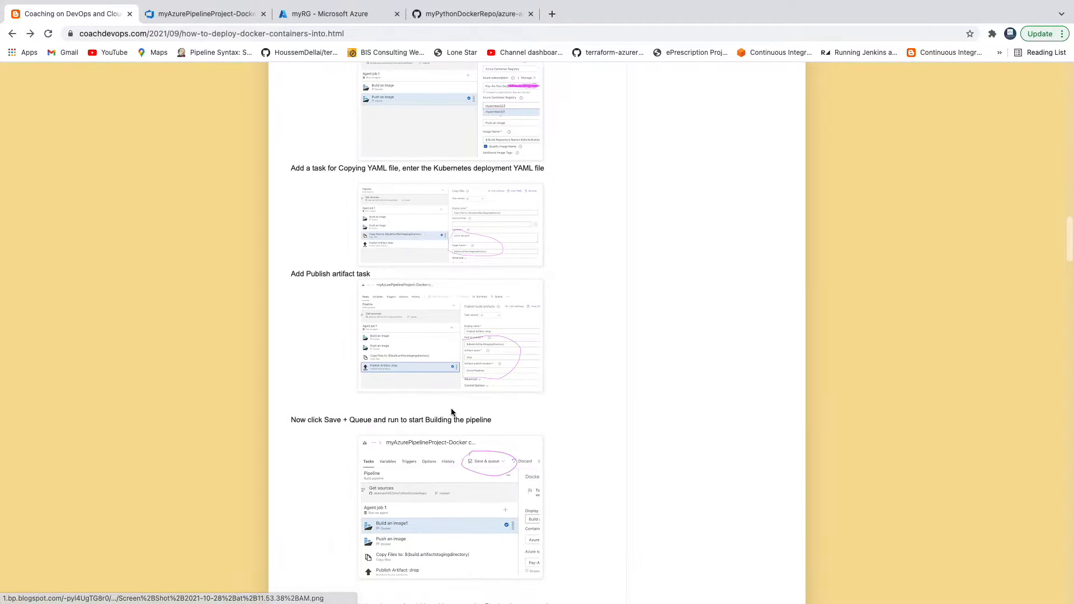
pyautogui.scroll(-3, 454, 413)
pyautogui.scroll(-2, 452, 412)
pyautogui.scroll(5, 452, 412)
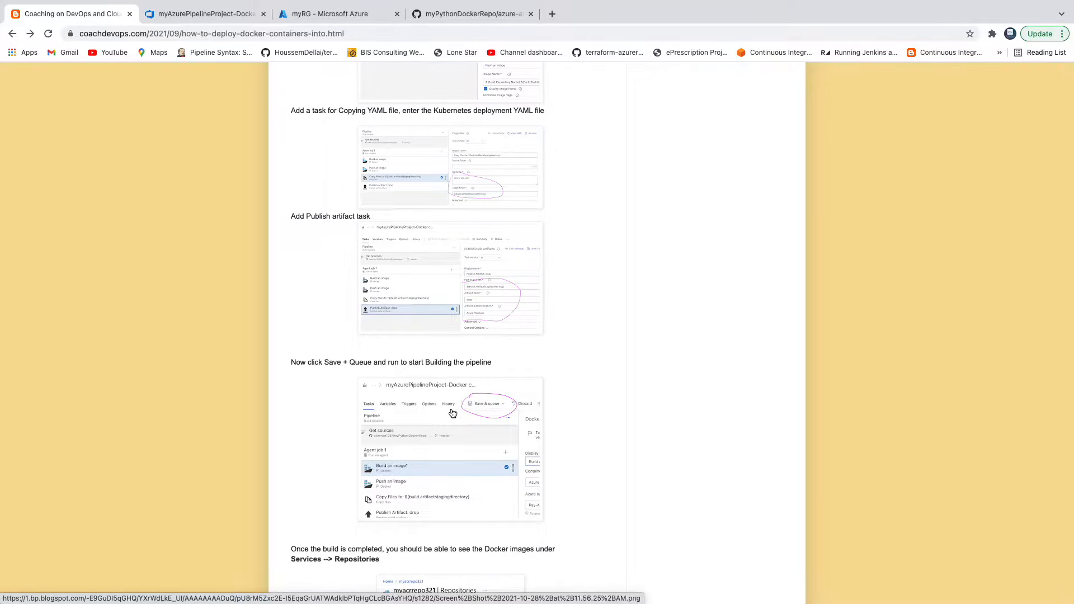
pyautogui.scroll(1, 452, 412)
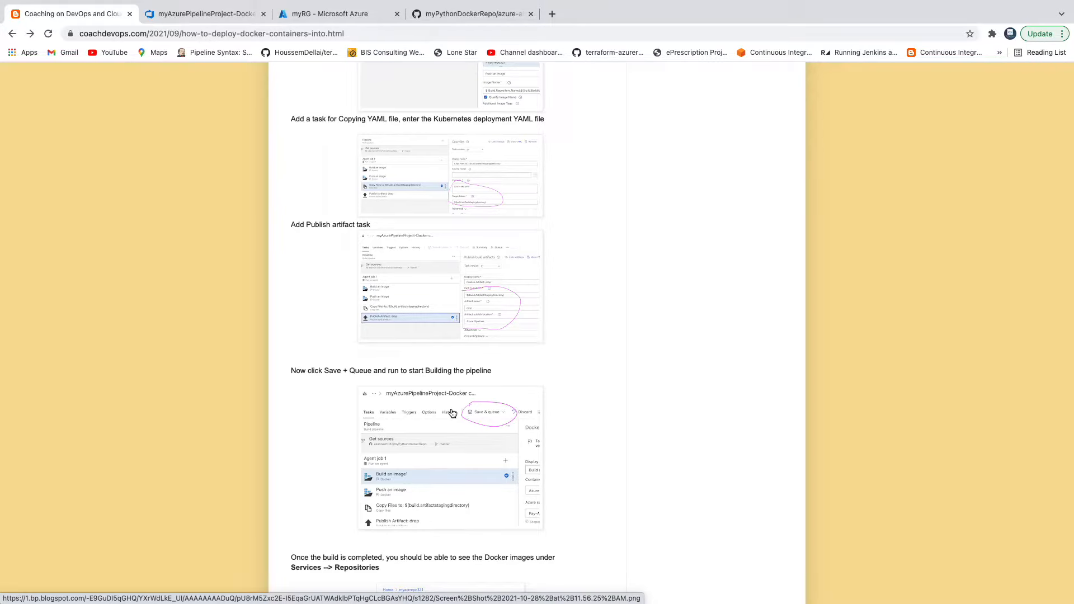
pyautogui.click(472, 330)
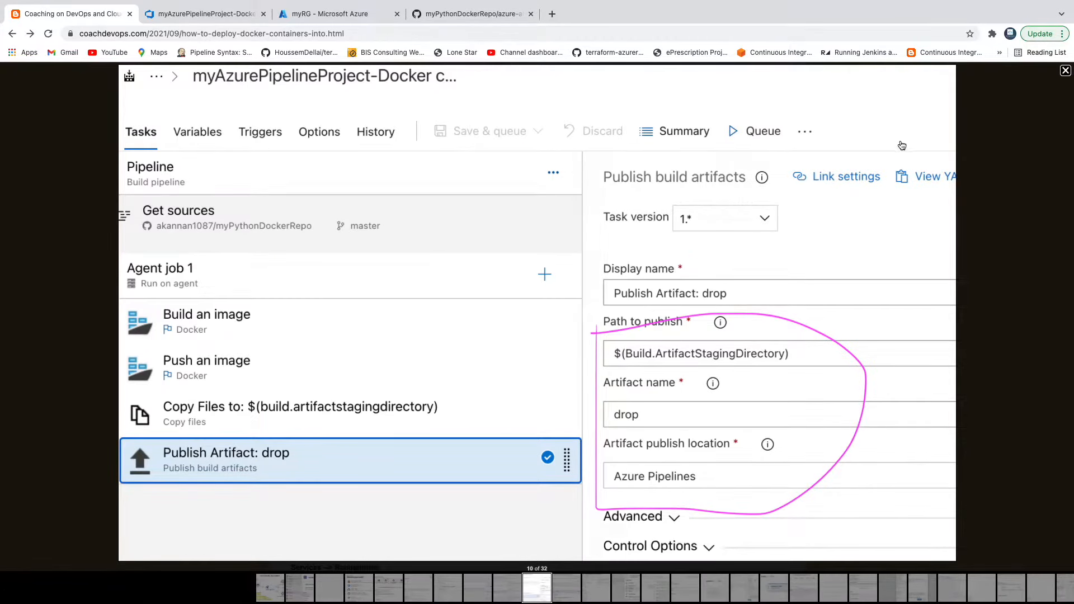
pyautogui.click(1065, 72)
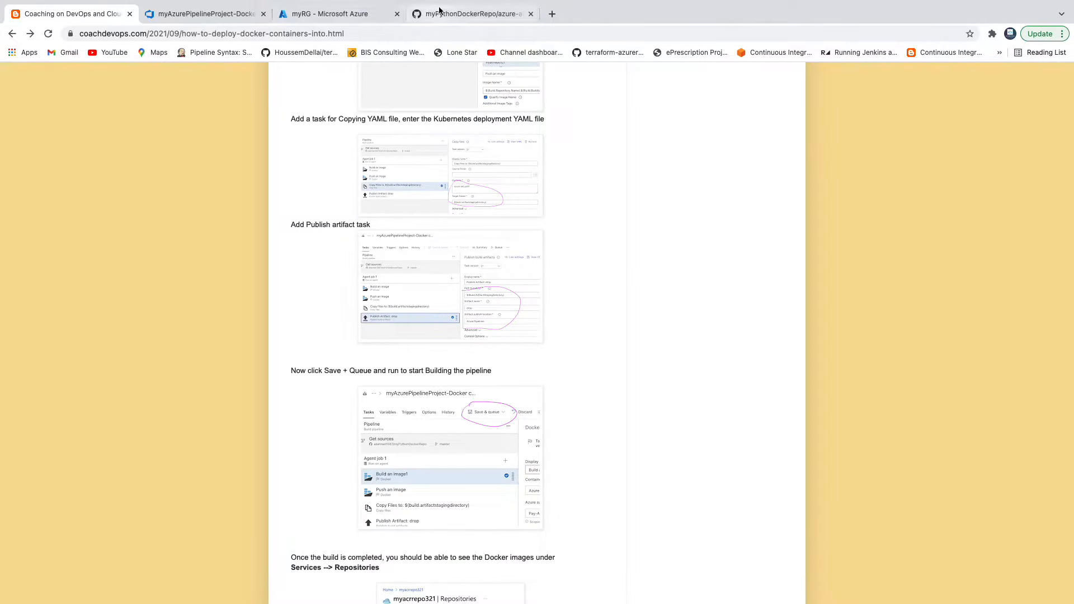
# Step: Back in the Azure DevOps pipeline, set the Copy files task's contents to azure-aks.yaml, copying the file name from the GitHub repository
pyautogui.click(238, 17)
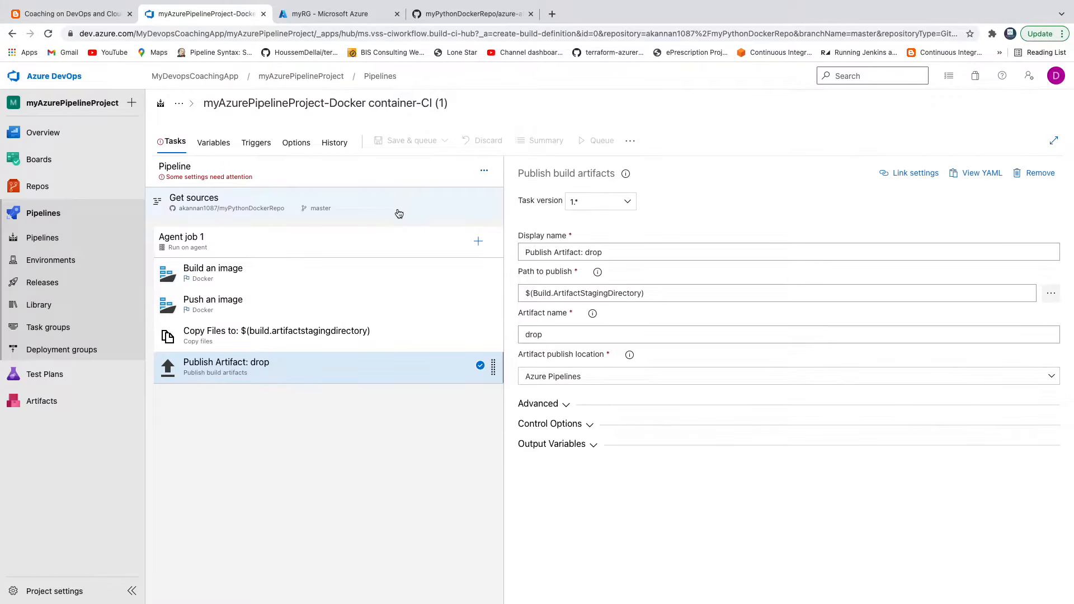
pyautogui.click(251, 335)
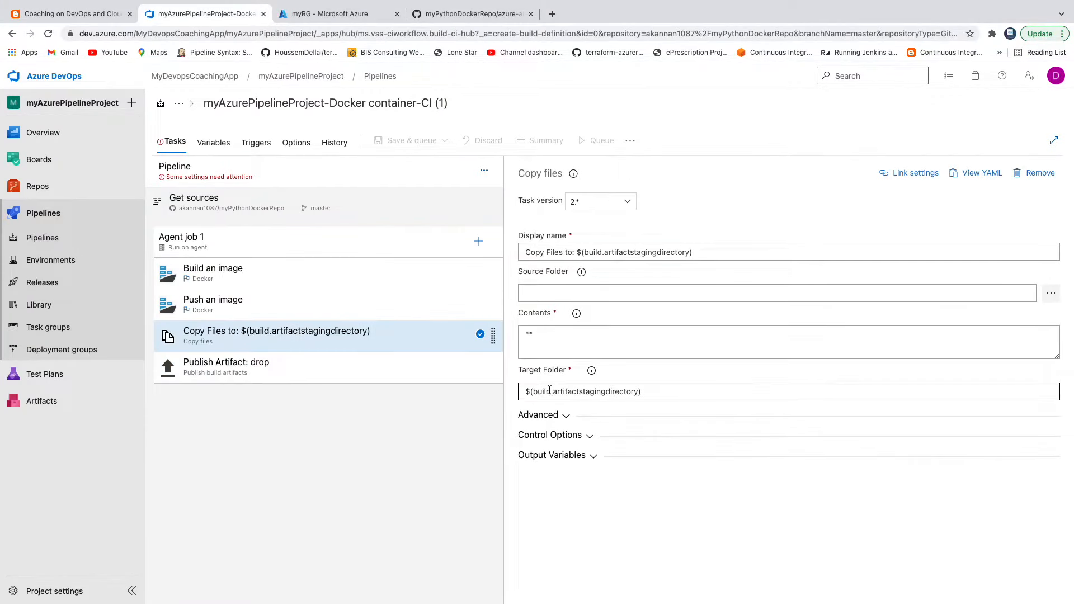
pyautogui.doubleClick(586, 333)
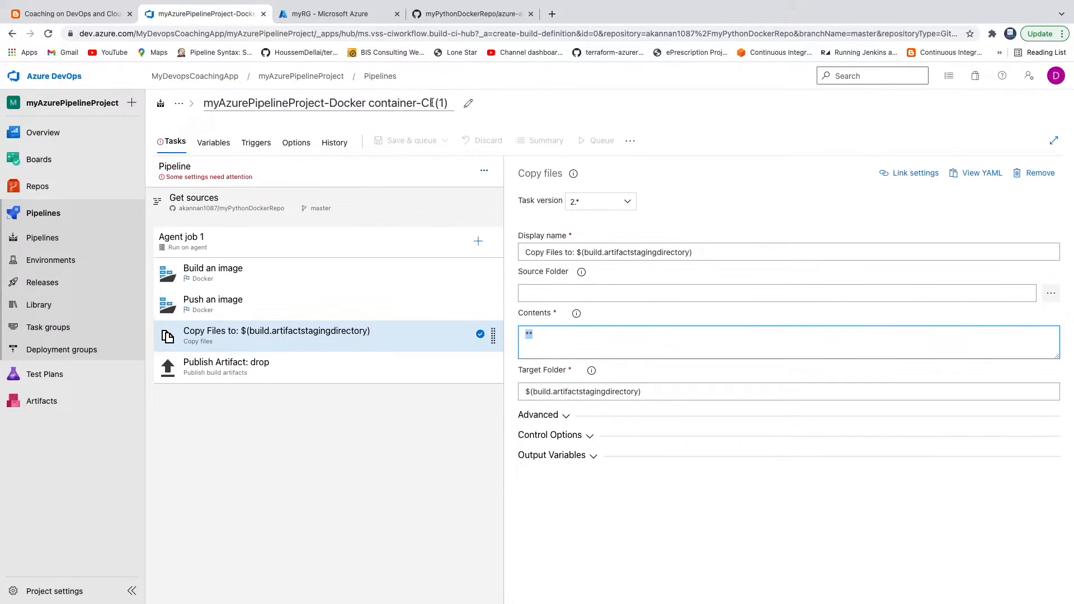
pyautogui.click(467, 15)
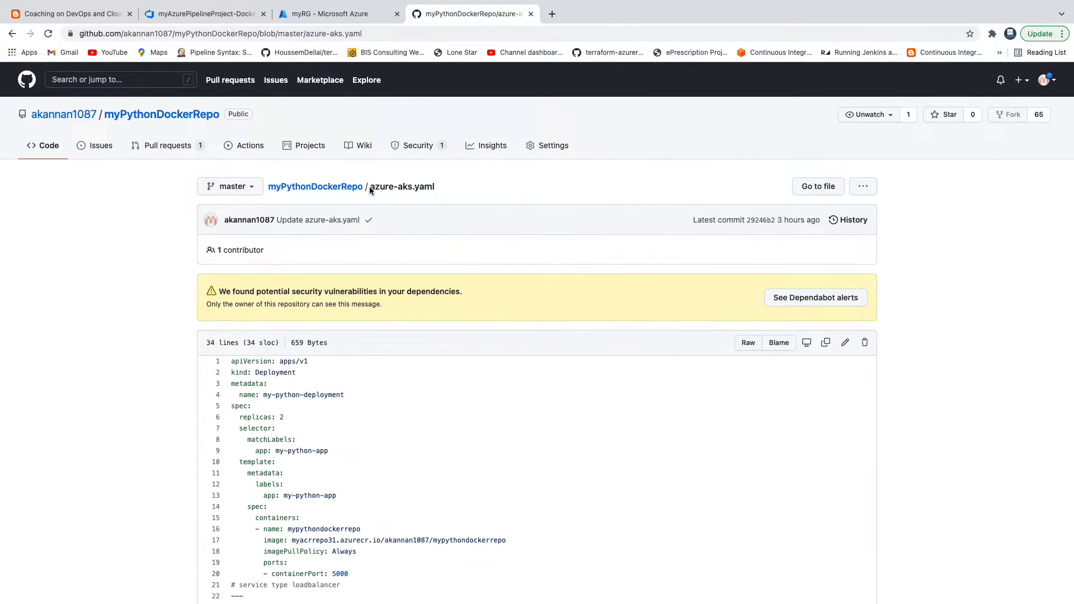
pyautogui.moveTo(370, 190); pyautogui.dragTo(436, 187)
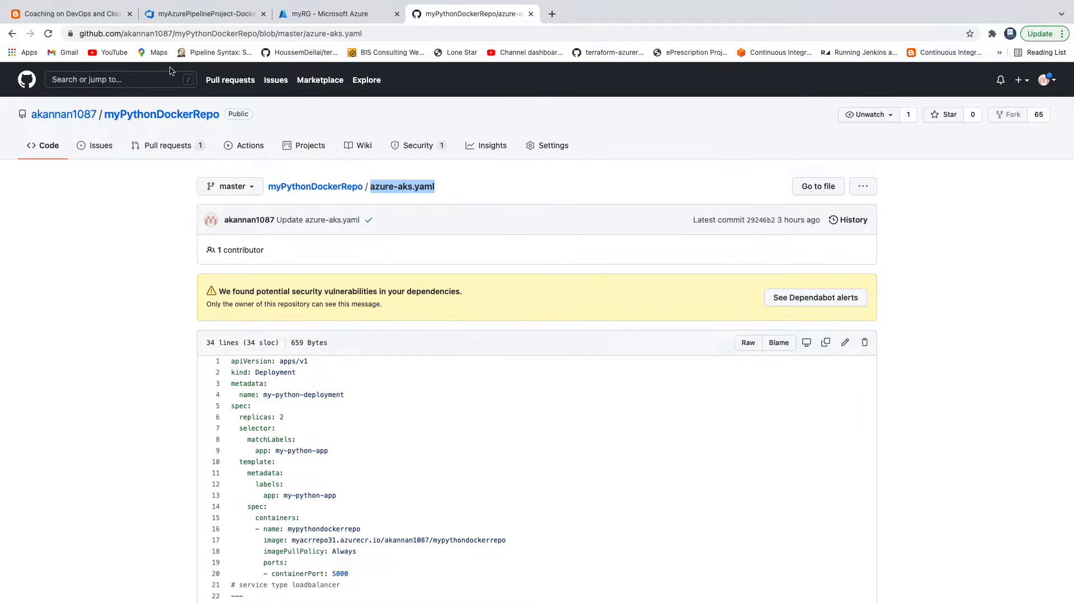
pyautogui.click(187, 16)
pyautogui.hotkey('ctrl', 'v')
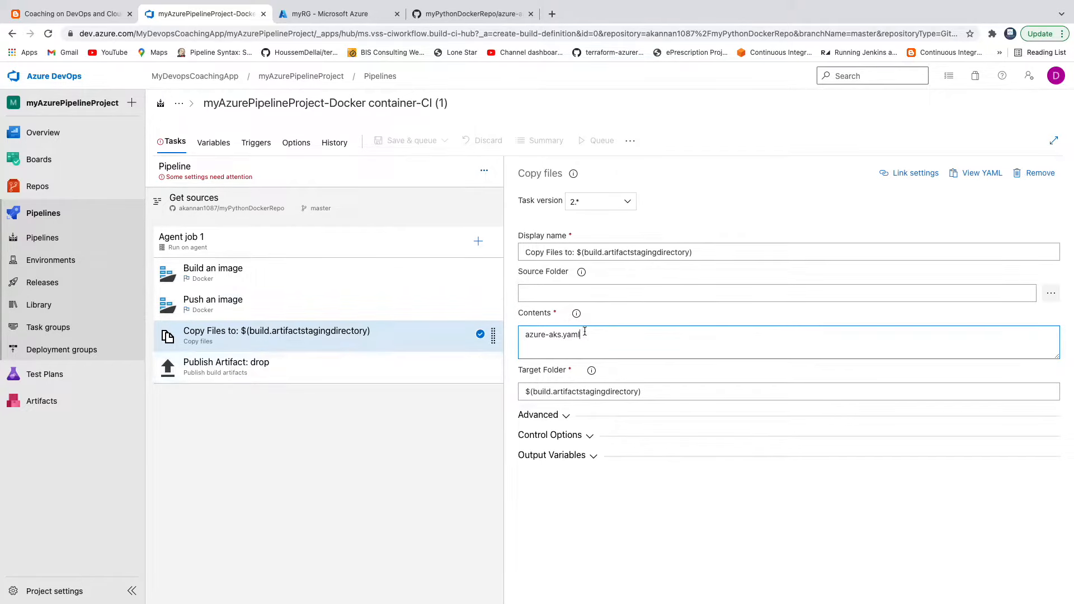
# Step: Review the settings of the Build an image, Push an image, Copy files and Publish build artifacts tasks
pyautogui.click(241, 379)
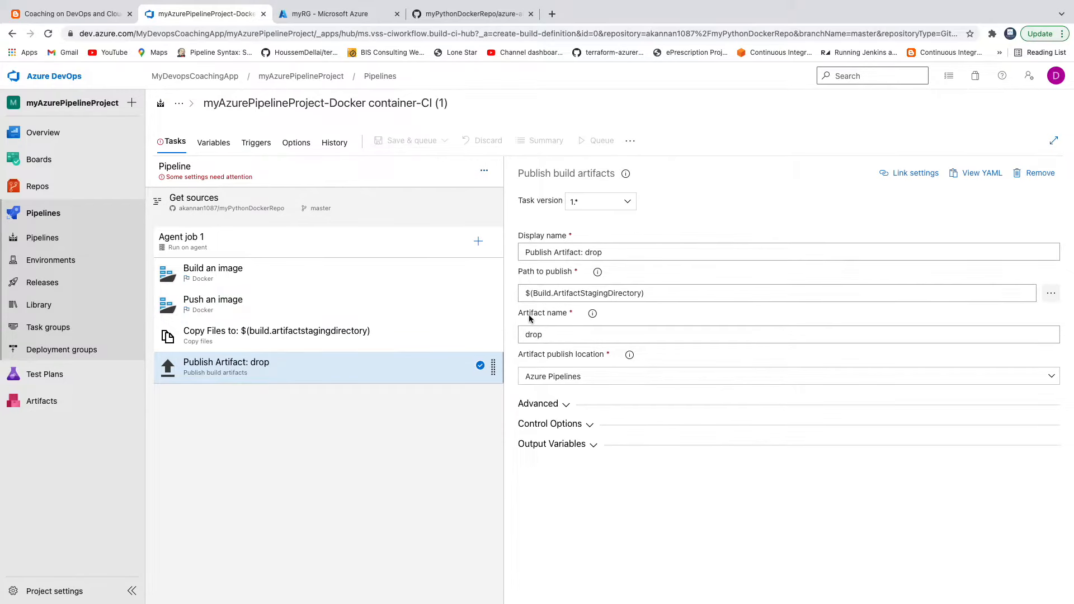
pyautogui.click(352, 340)
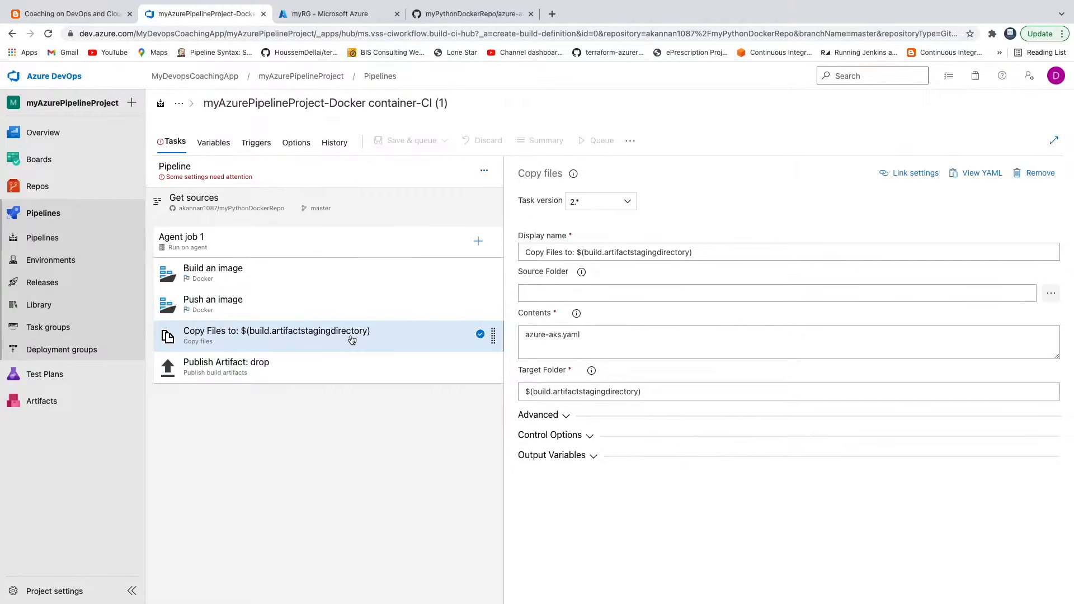
pyautogui.click(275, 273)
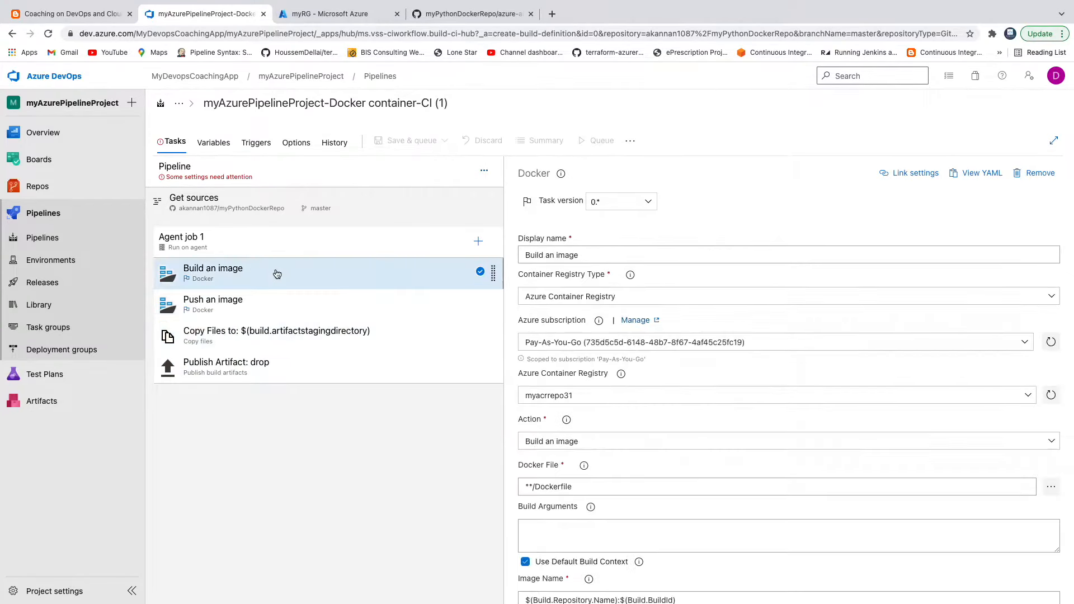
pyautogui.click(301, 309)
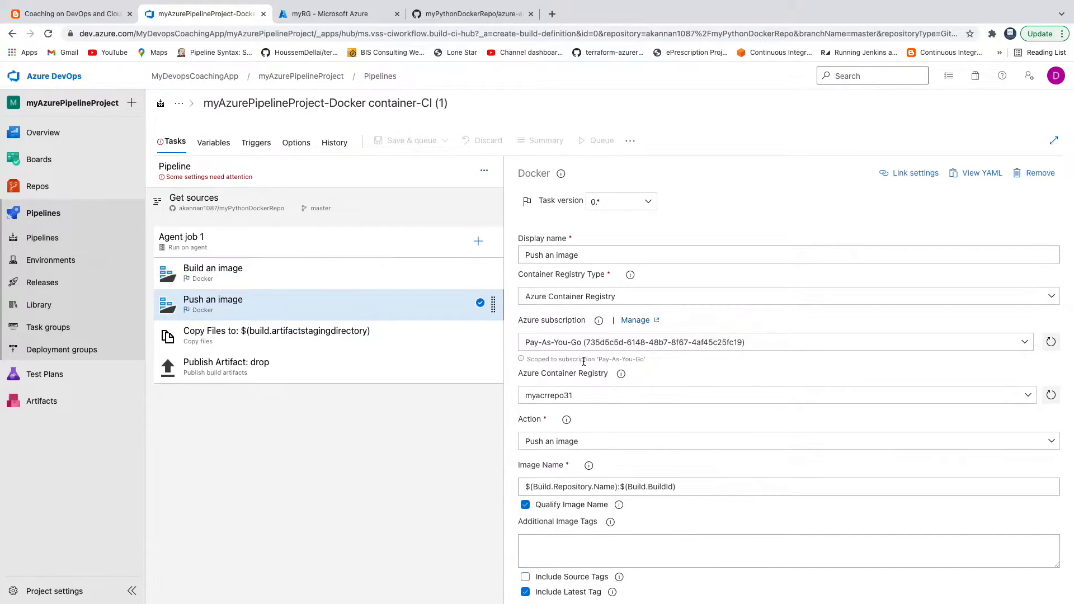
pyautogui.click(339, 334)
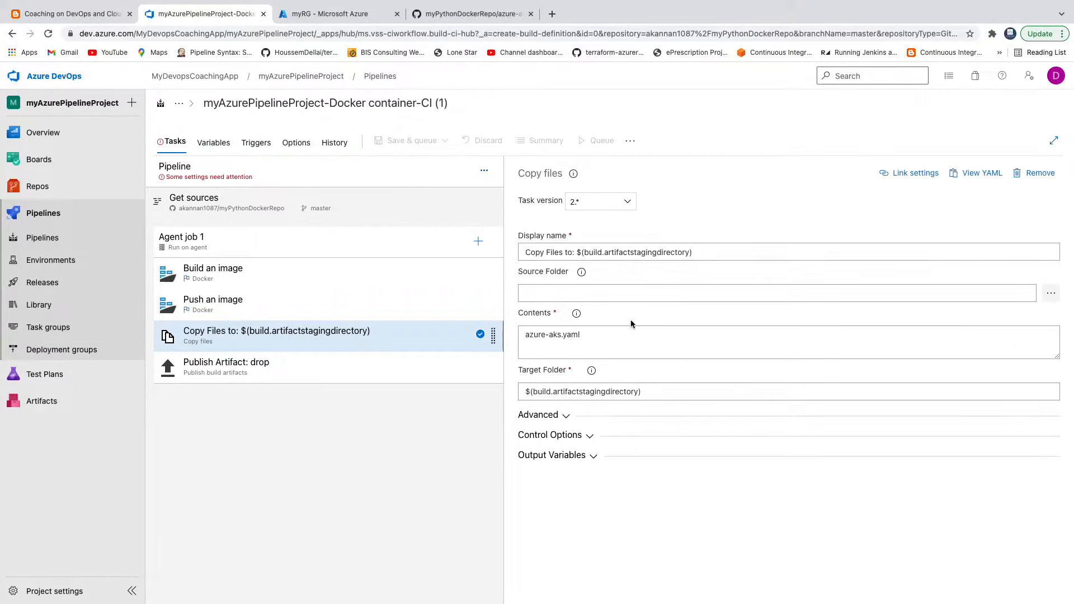
pyautogui.moveTo(593, 335); pyautogui.dragTo(521, 336)
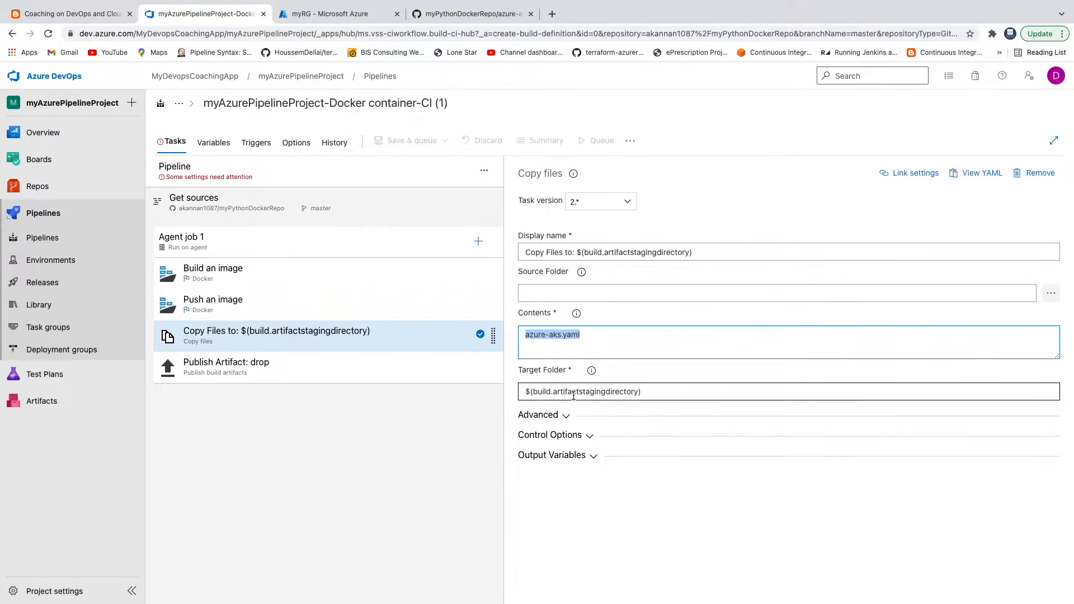
pyautogui.click(291, 375)
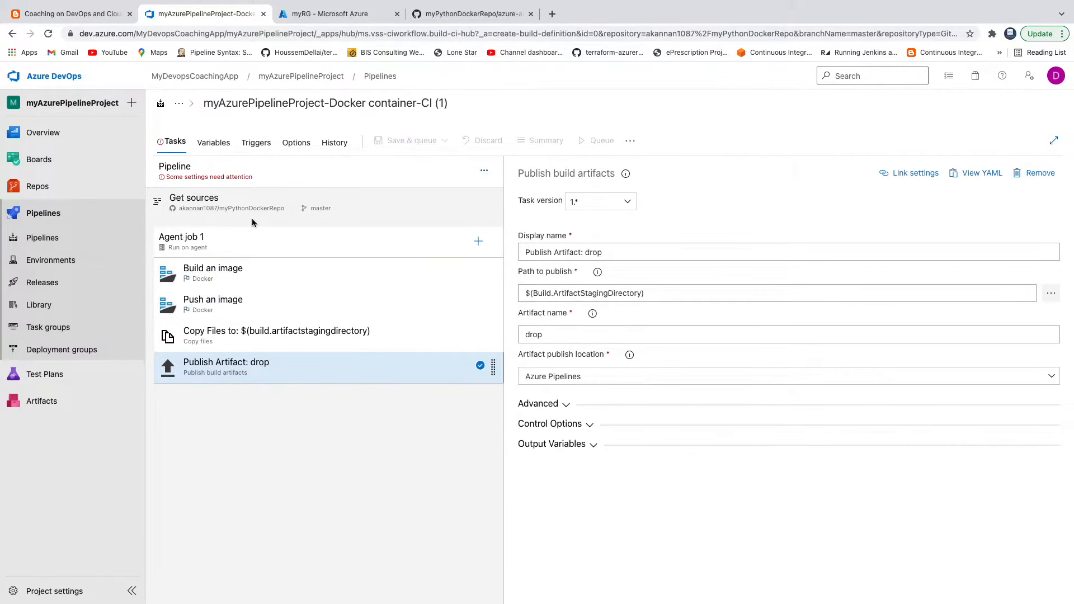
# Step: Set the pipeline's agent specification to ubuntu-18.04
pyautogui.click(213, 178)
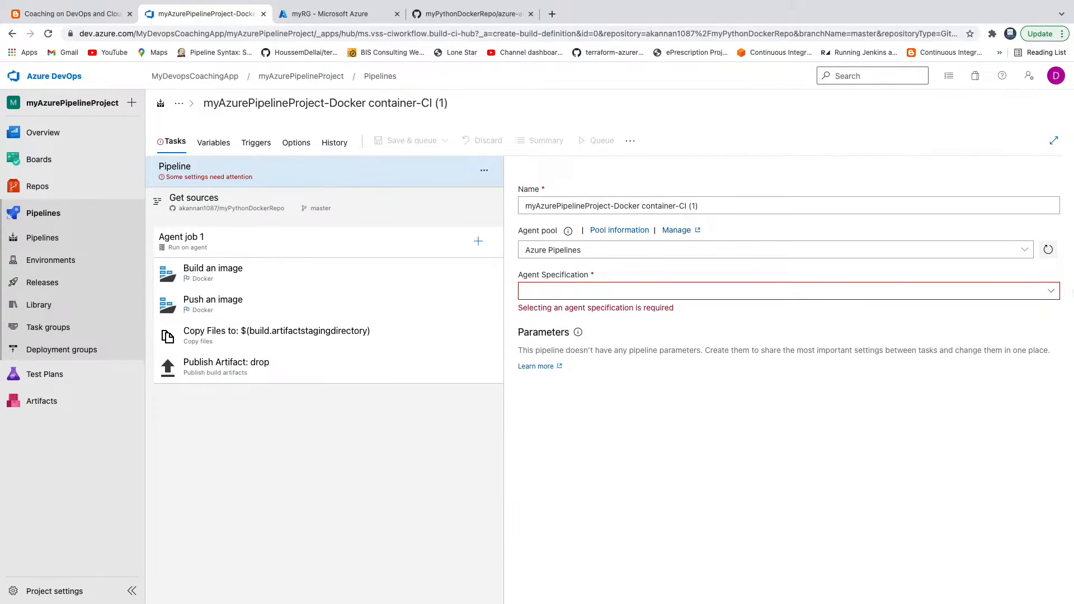
pyautogui.click(1050, 291)
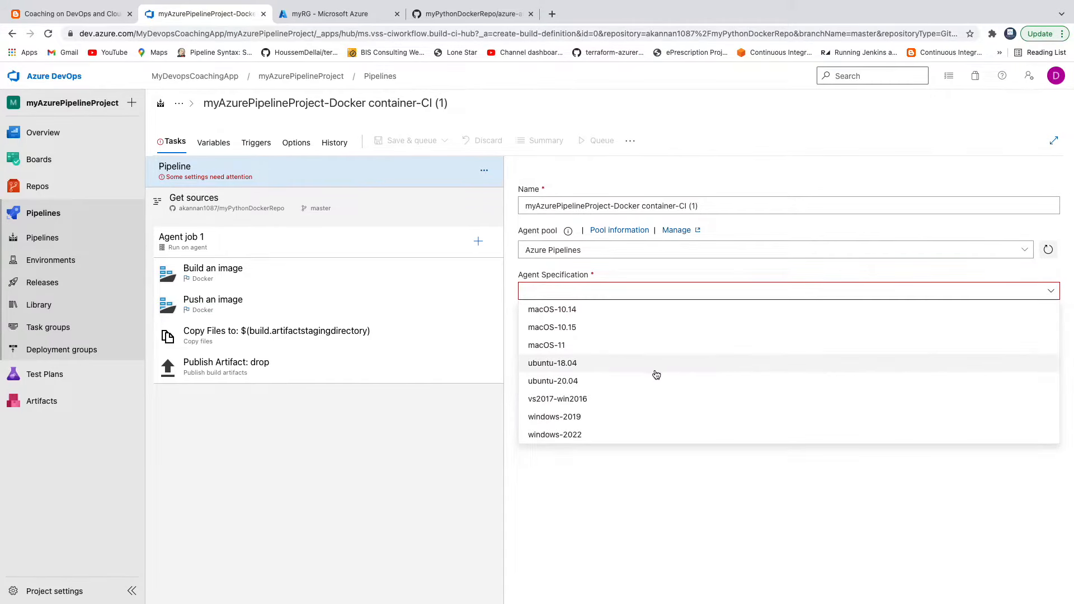
pyautogui.click(623, 369)
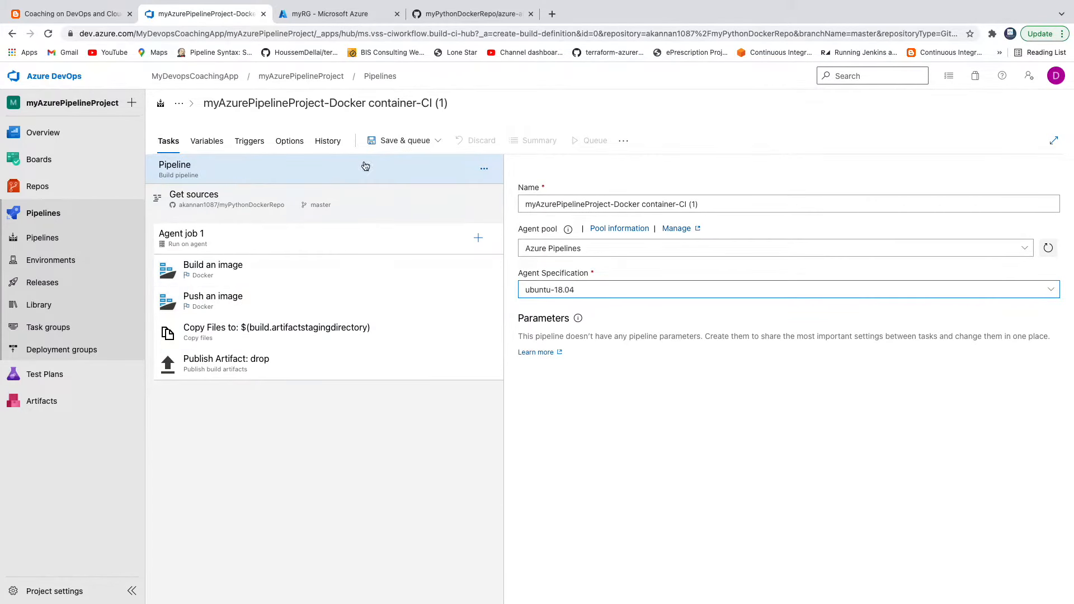
# Step: Rename the pipeline as MyPythonAppCIPipeline
pyautogui.click(385, 104)
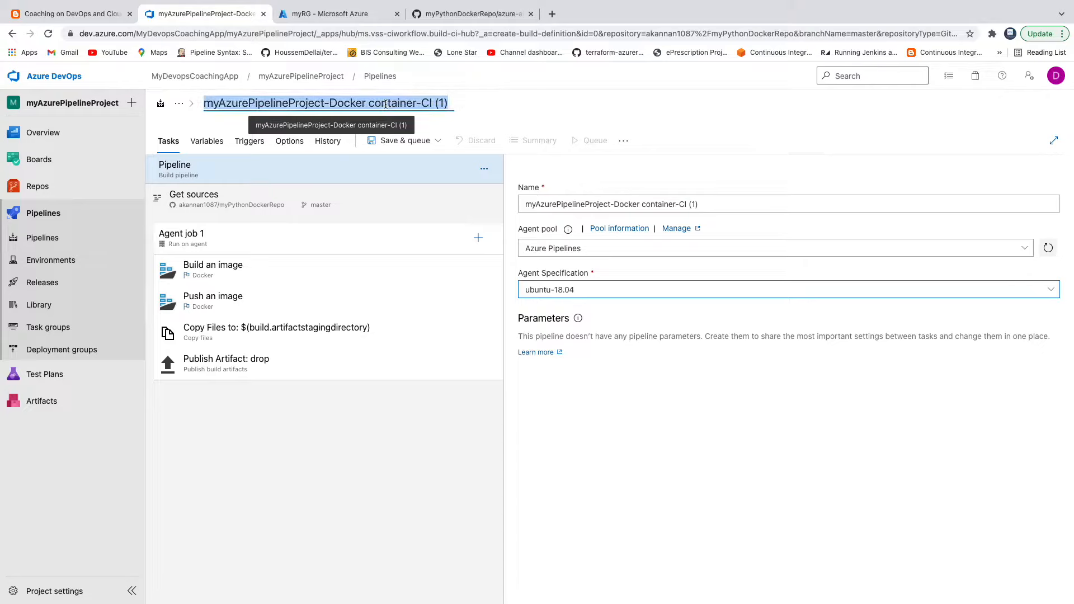
pyautogui.write('MyP')
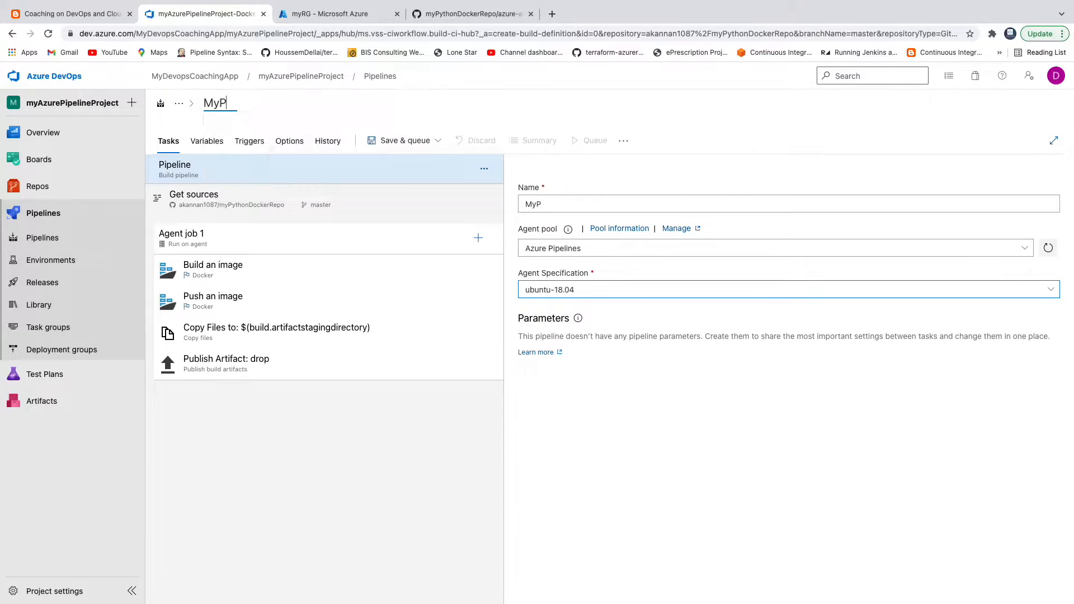
pyautogui.write('ythonAppCICD')
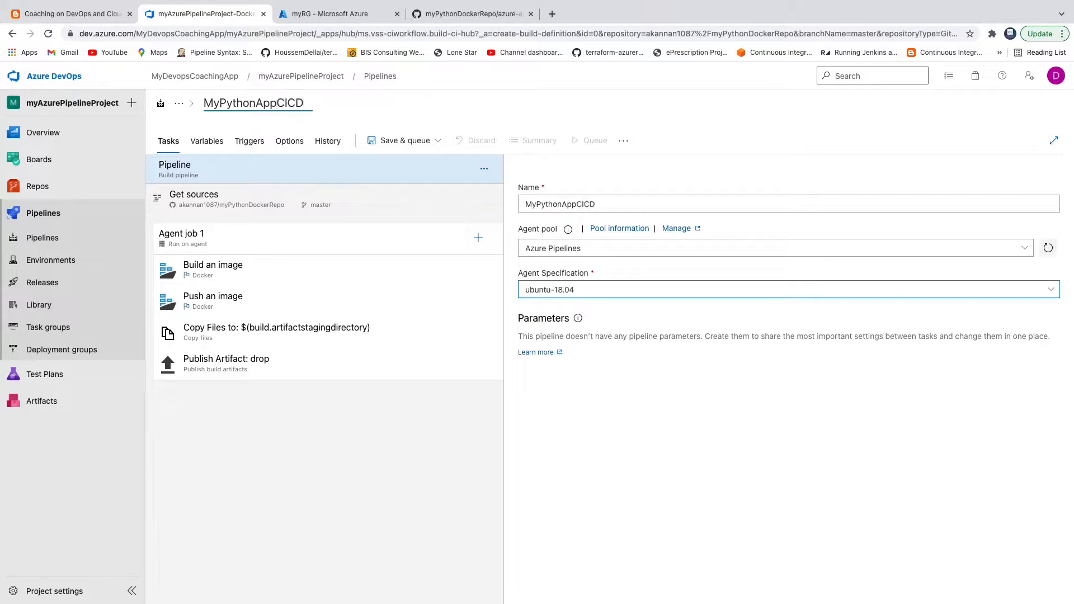
pyautogui.write('Pi')
pyautogui.press('BackSpace')
pyautogui.press('BackSpace')
pyautogui.press('BackSpace')
pyautogui.press('BackSpace')
pyautogui.write('Pipeline')
# Step: Save and queue the pipeline, running it on the master branch with the Azure Pipelines agent pool
pyautogui.click(439, 147)
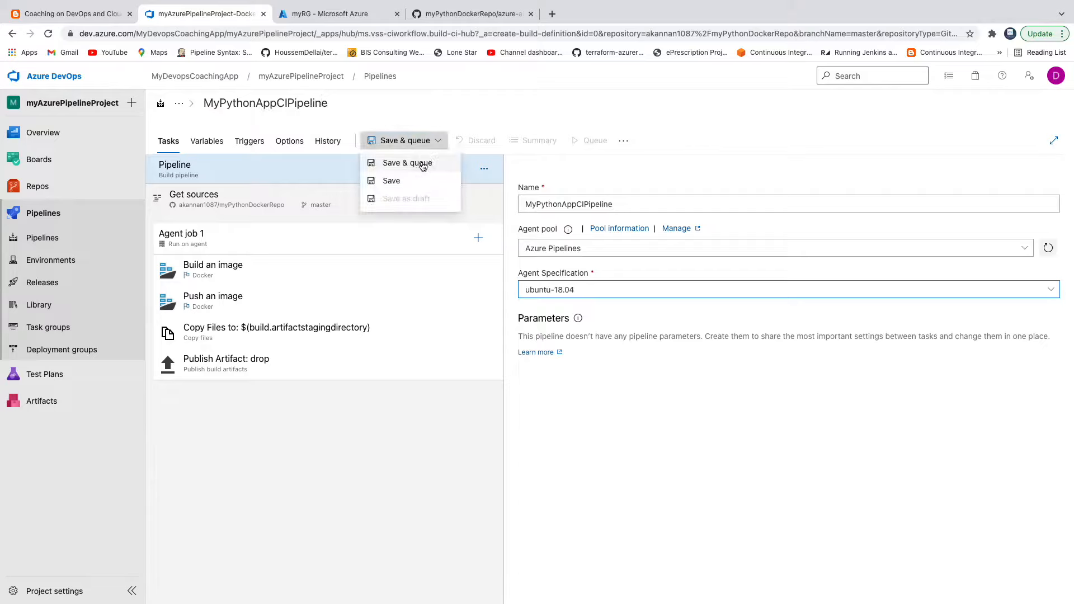
pyautogui.click(423, 166)
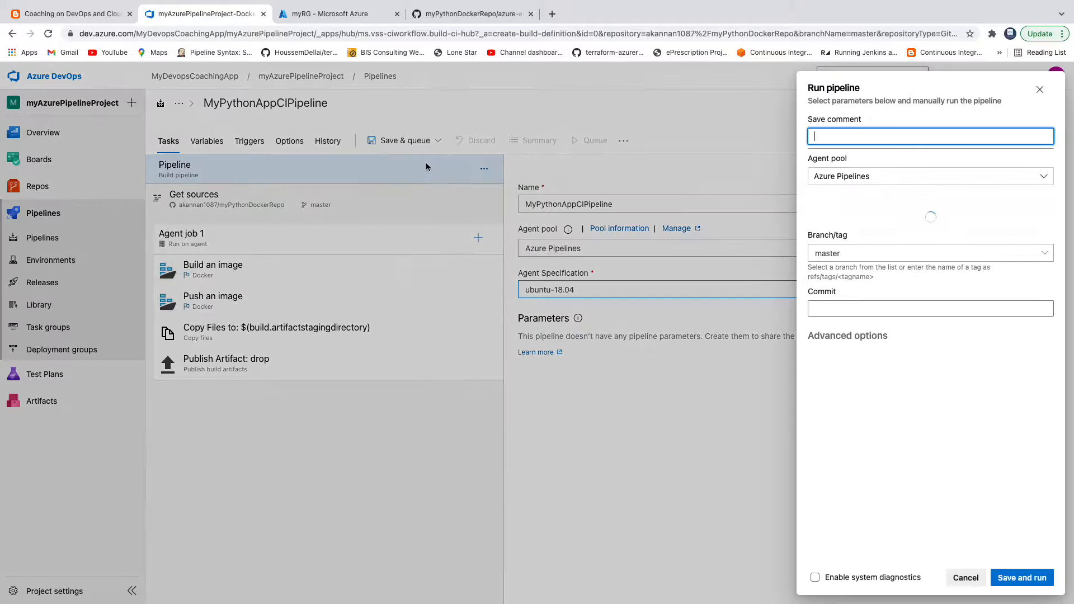
pyautogui.click(1024, 580)
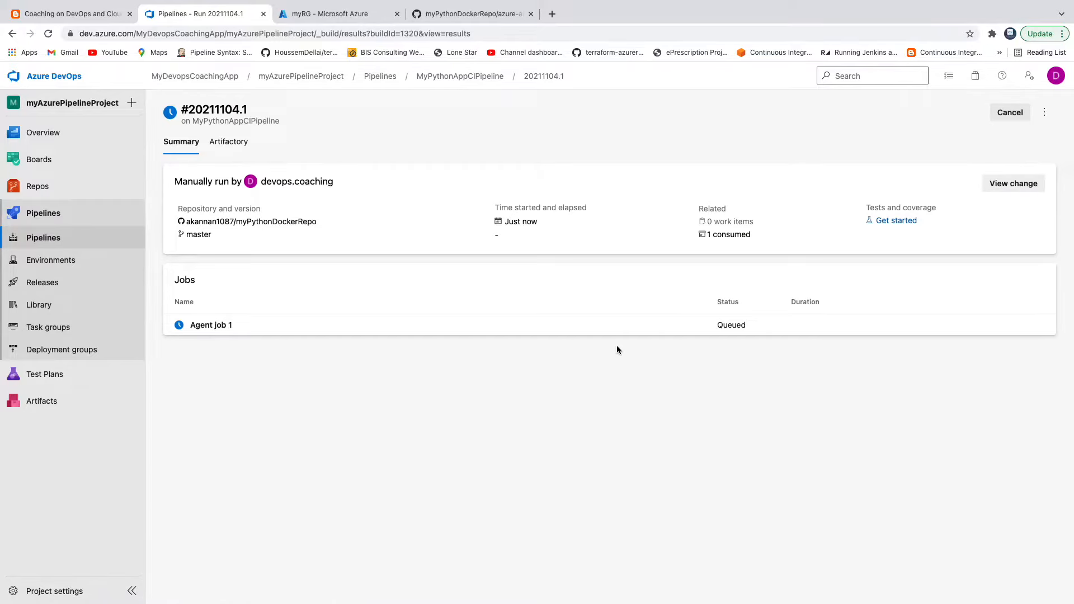
# Step: Examine the Build an image and Push an image logs of Agent job 1 for the image tags and target repository
pyautogui.click(222, 331)
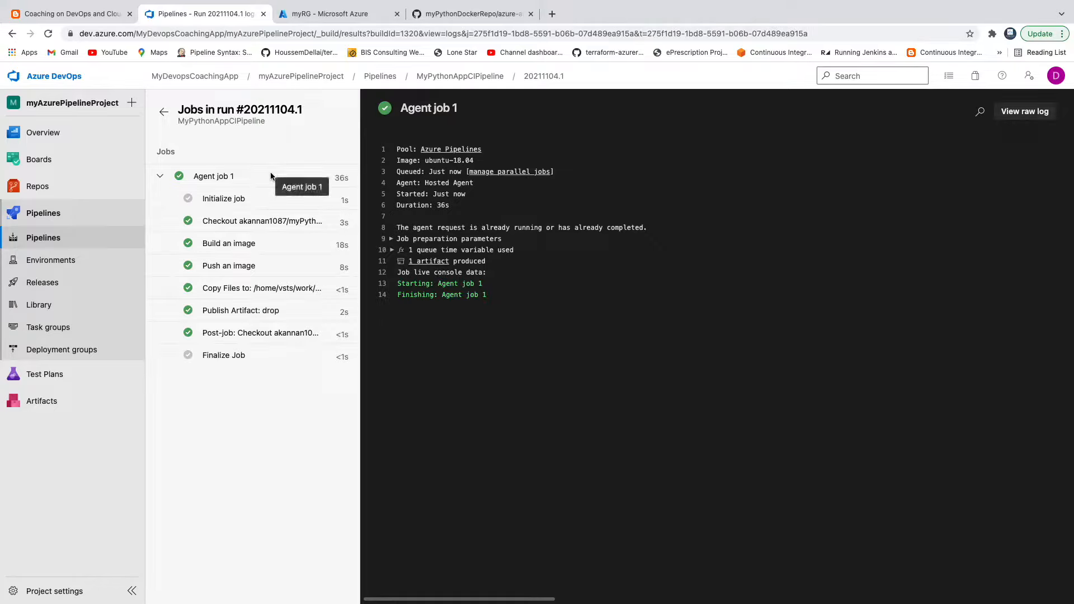
pyautogui.click(256, 221)
pyautogui.click(324, 244)
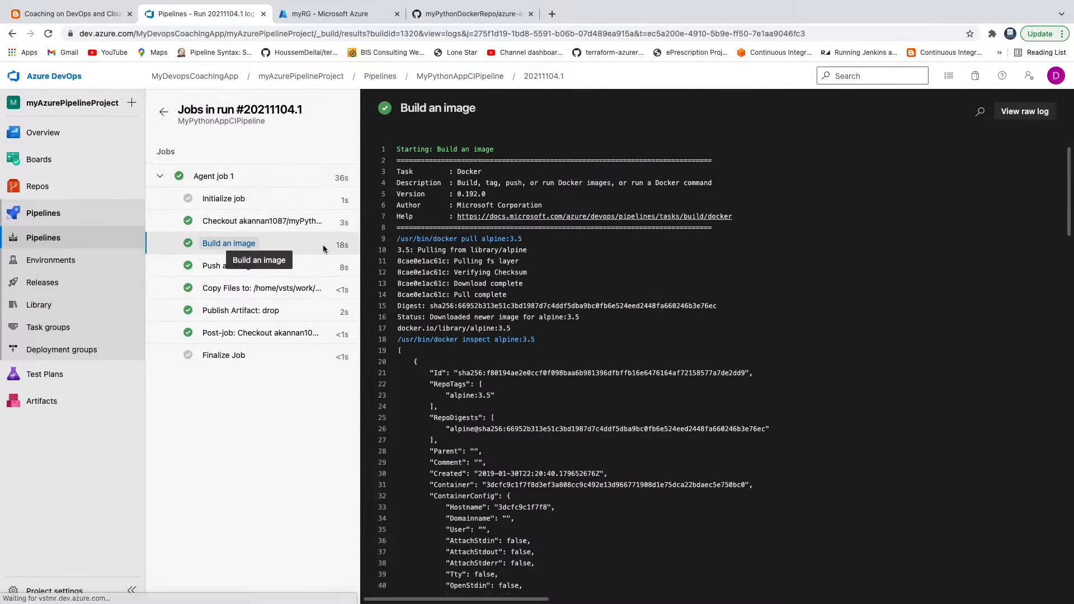
pyautogui.scroll(-10, 565, 350)
pyautogui.scroll(-12, 565, 349)
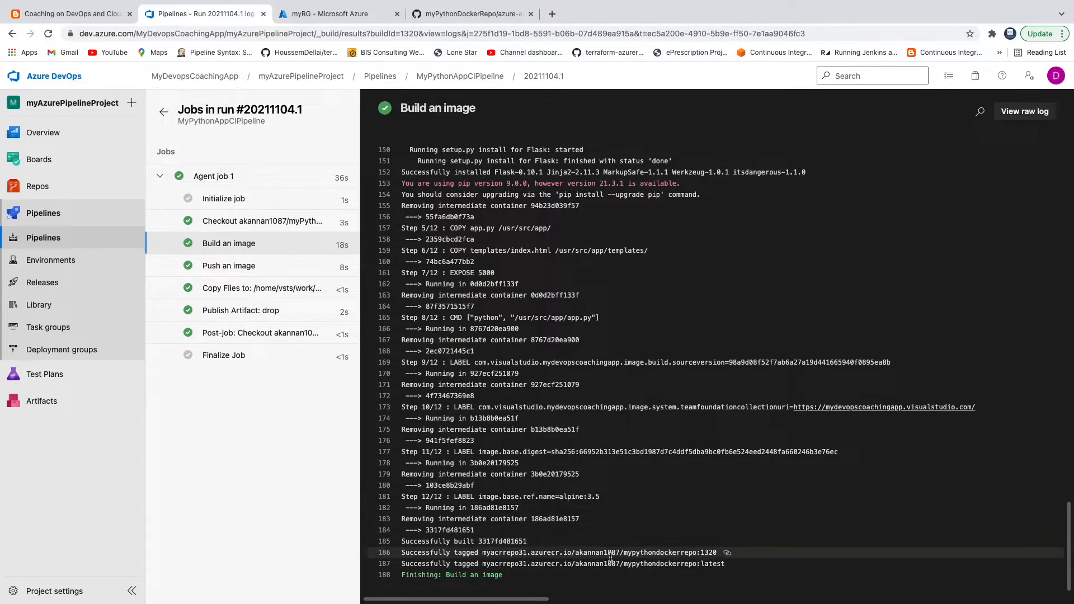
pyautogui.tripleClick(593, 565)
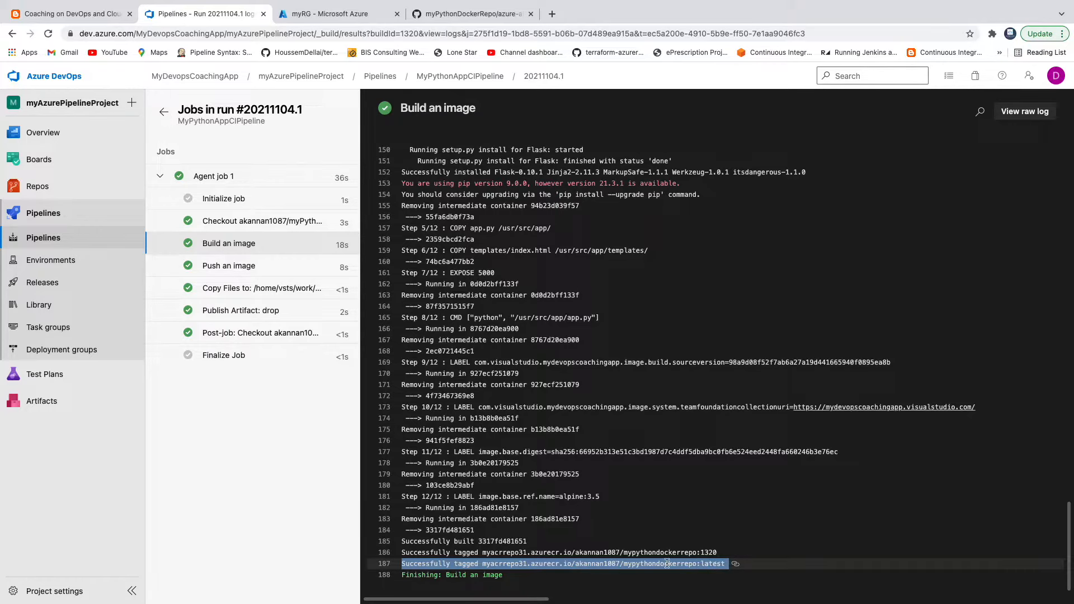
pyautogui.click(238, 267)
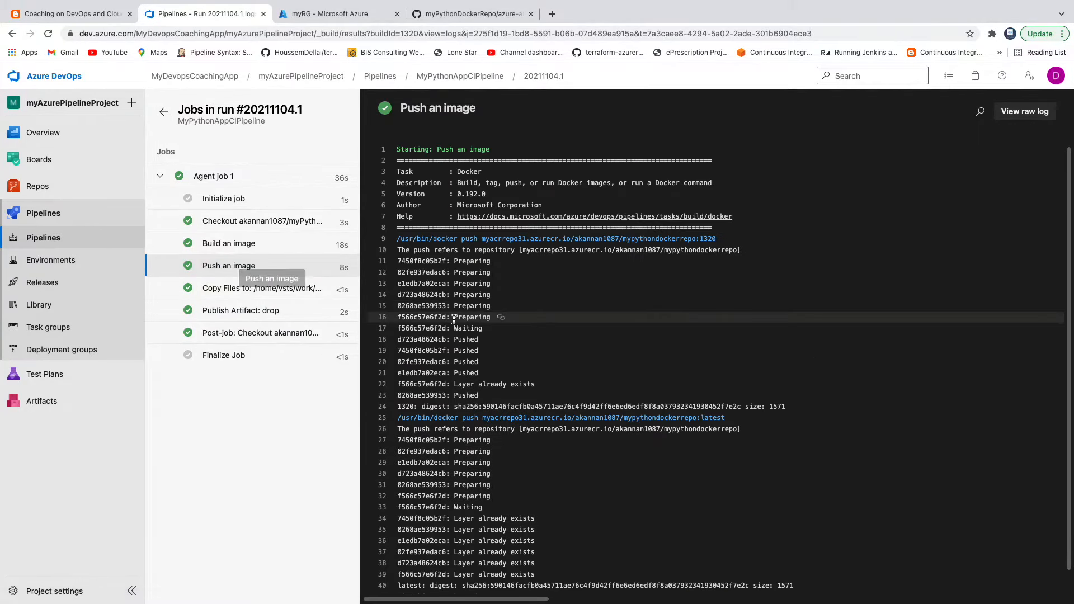
pyautogui.scroll(-1, 592, 394)
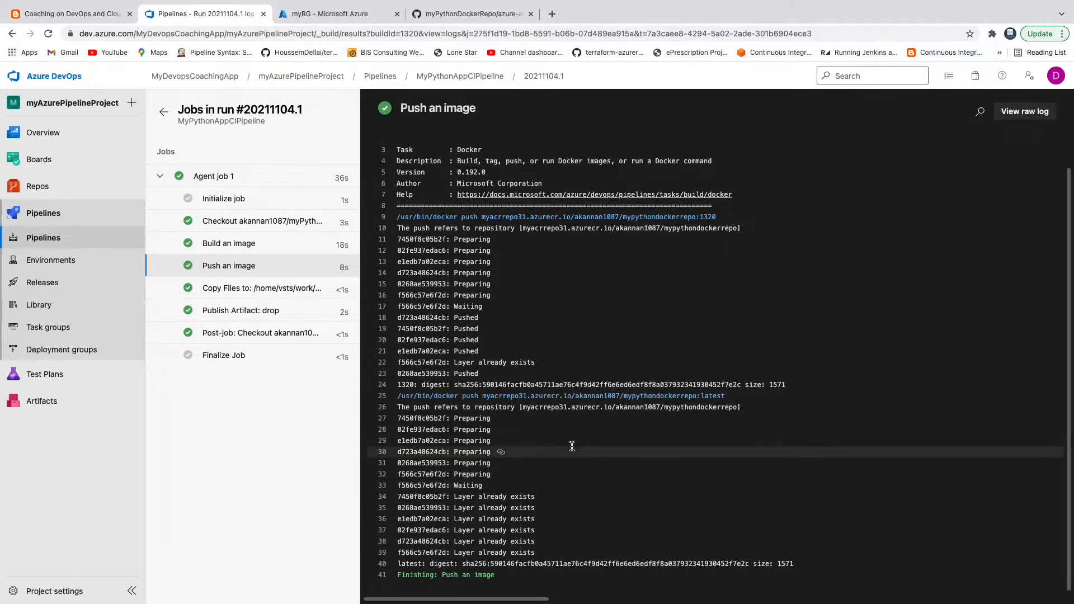
pyautogui.tripleClick(666, 410)
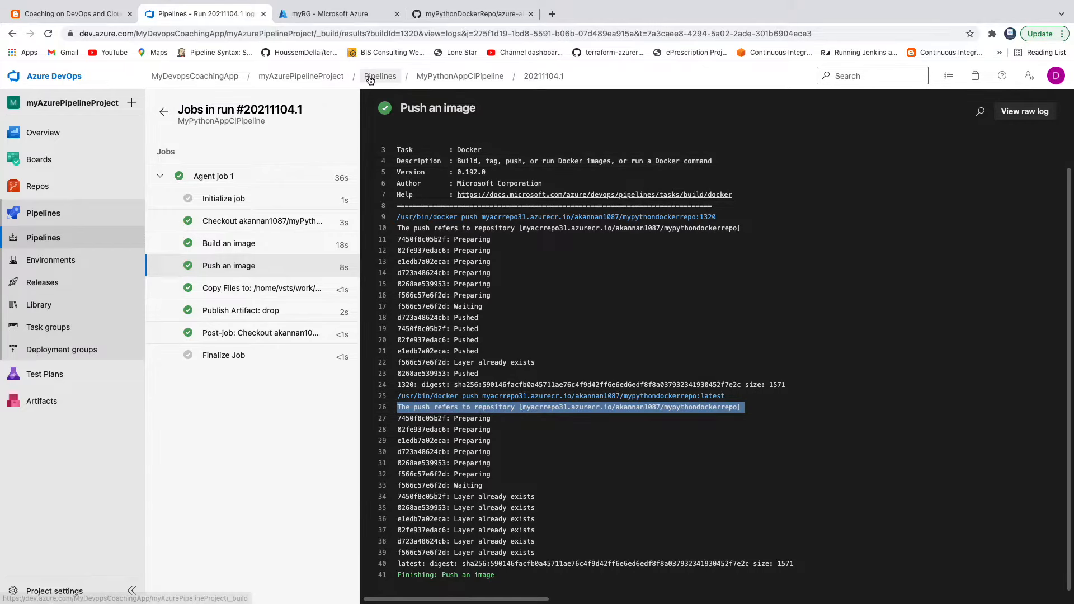
# Step: Switch to the Azure portal and check the latest tag of the mypythondockerrepo repository in the myacrrepo31 container registry
pyautogui.click(333, 14)
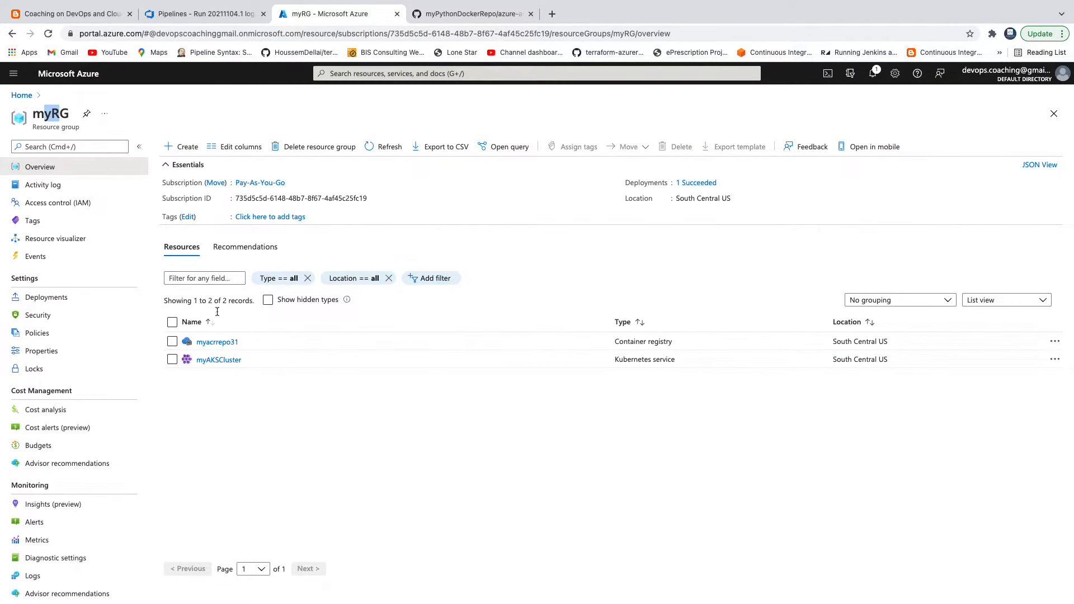
pyautogui.click(218, 342)
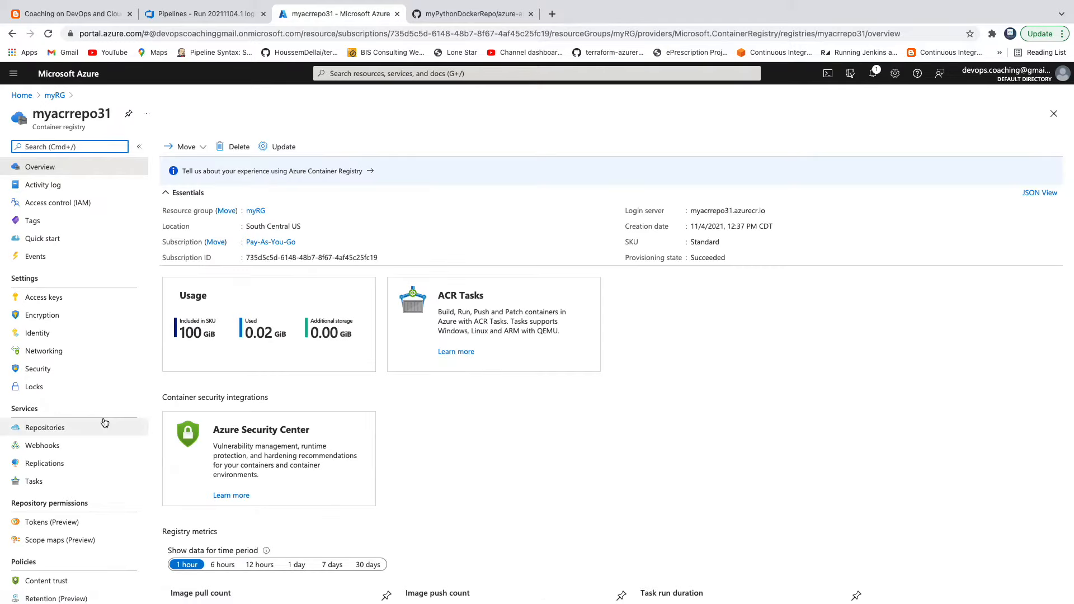
pyautogui.click(58, 431)
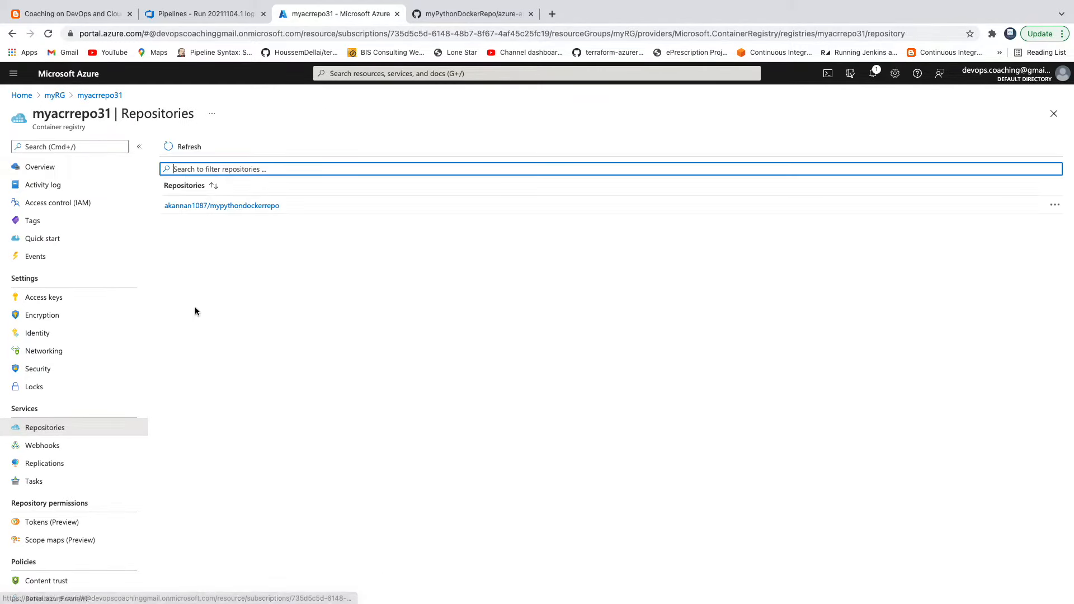
pyautogui.click(221, 206)
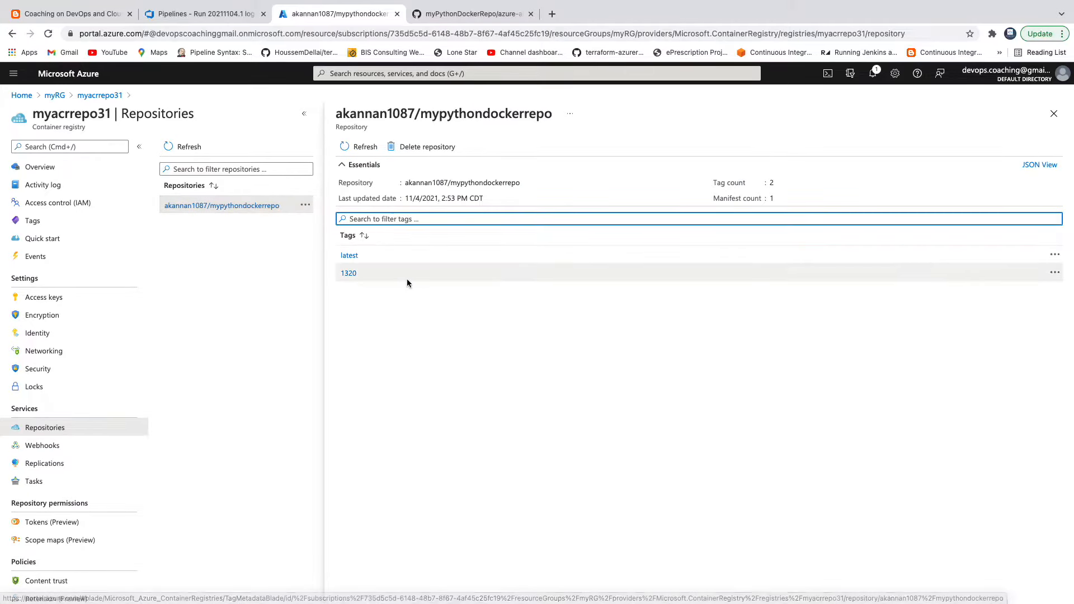
pyautogui.click(349, 256)
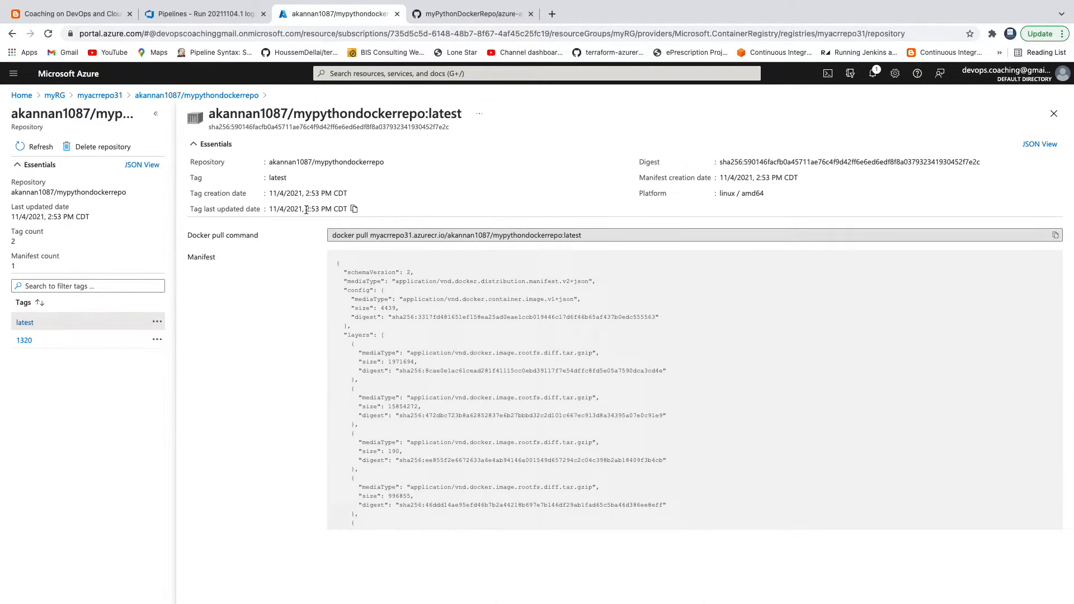
pyautogui.moveTo(306, 210); pyautogui.dragTo(319, 210)
pyautogui.moveTo(935, 10)
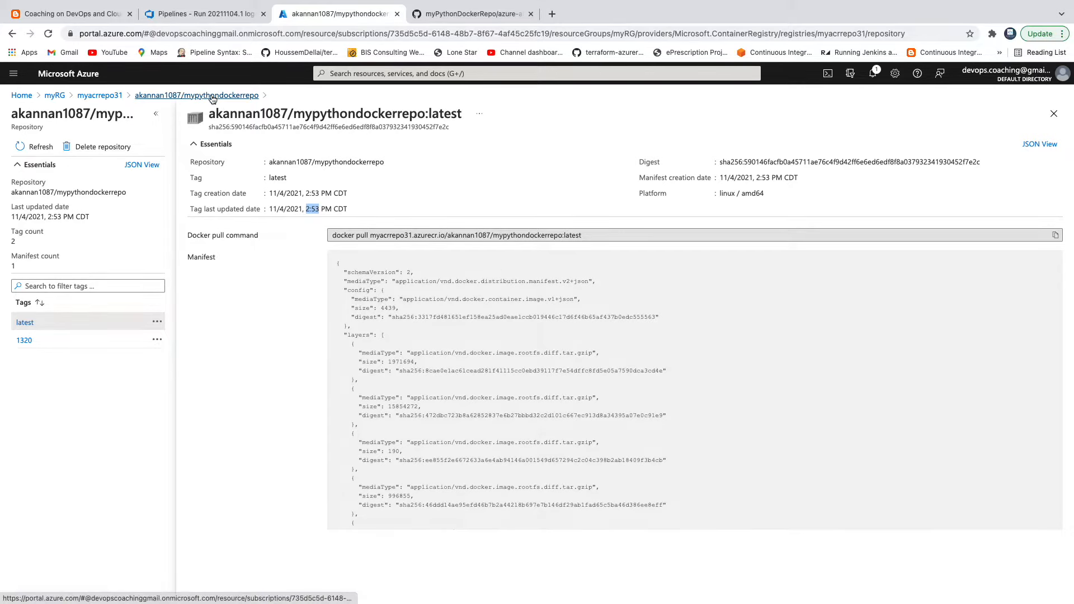
pyautogui.click(97, 96)
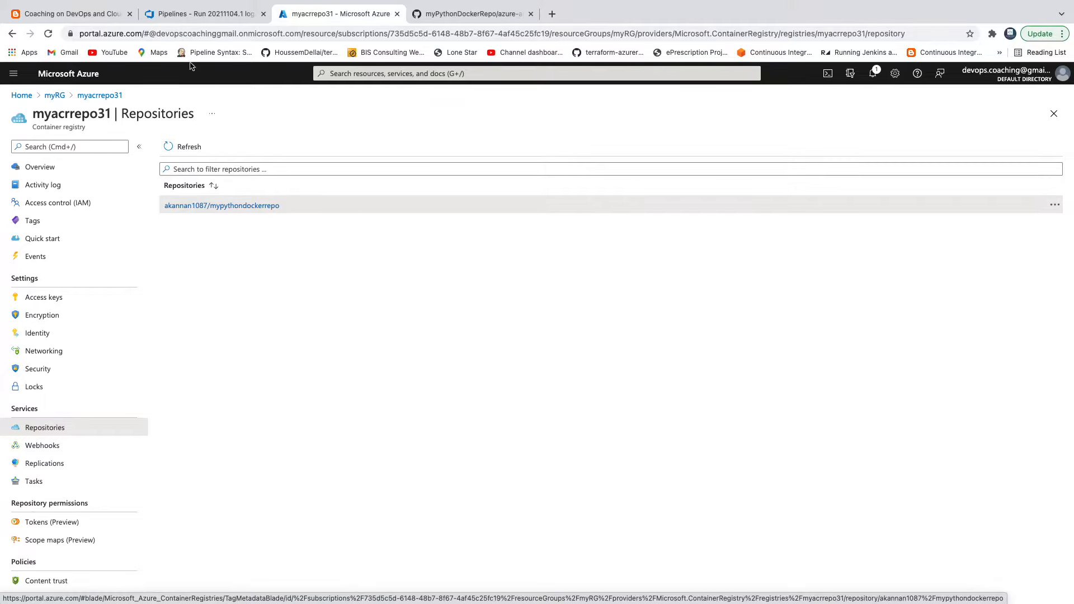
# Step: Check the guide's release pipeline instructions and create a new release pipeline in Azure DevOps with the Deploy to a Kubernetes cluster template
pyautogui.click(106, 17)
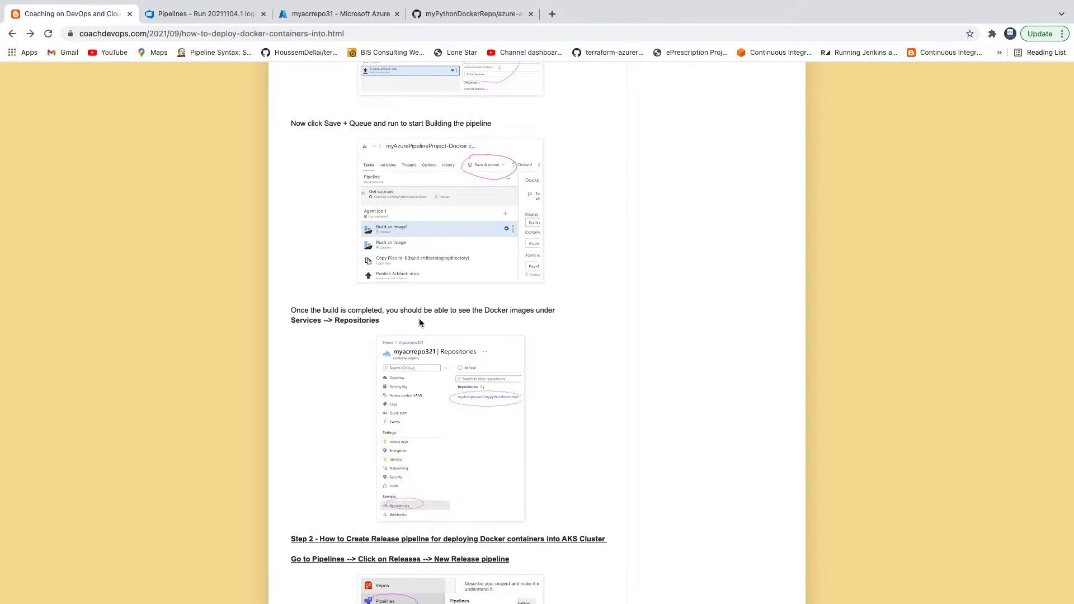
pyautogui.scroll(-3, 521, 364)
pyautogui.scroll(-1, 521, 367)
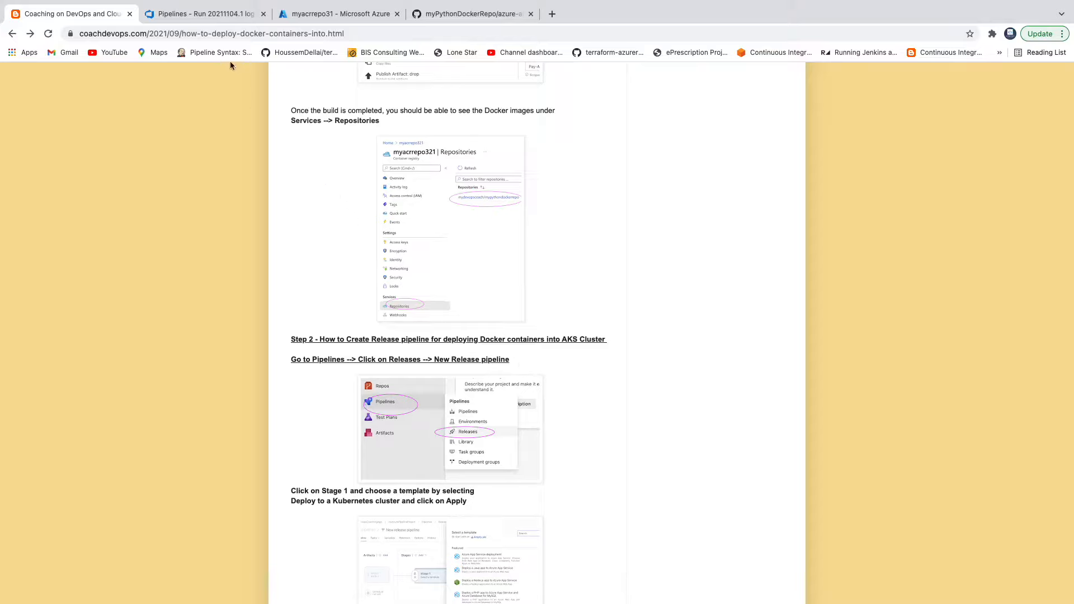
pyautogui.click(200, 21)
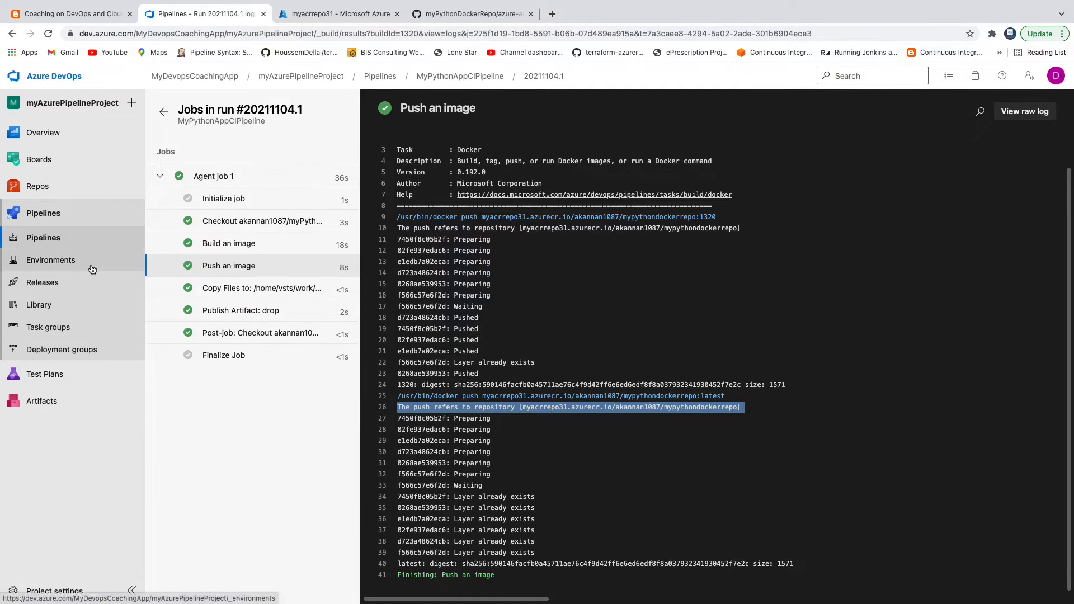
pyautogui.click(36, 238)
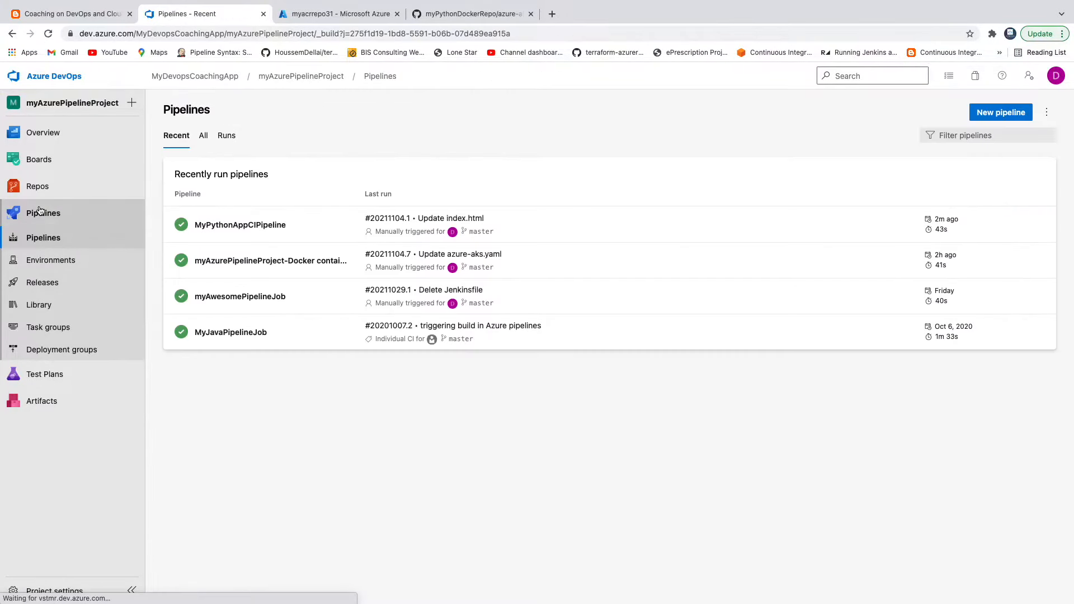
pyautogui.click(50, 284)
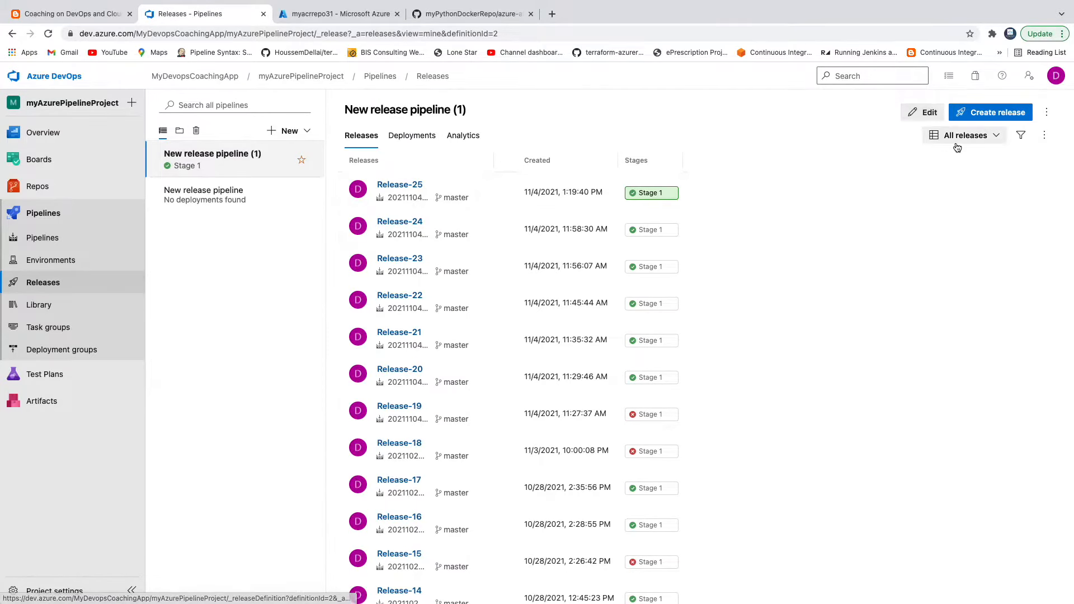
pyautogui.click(308, 132)
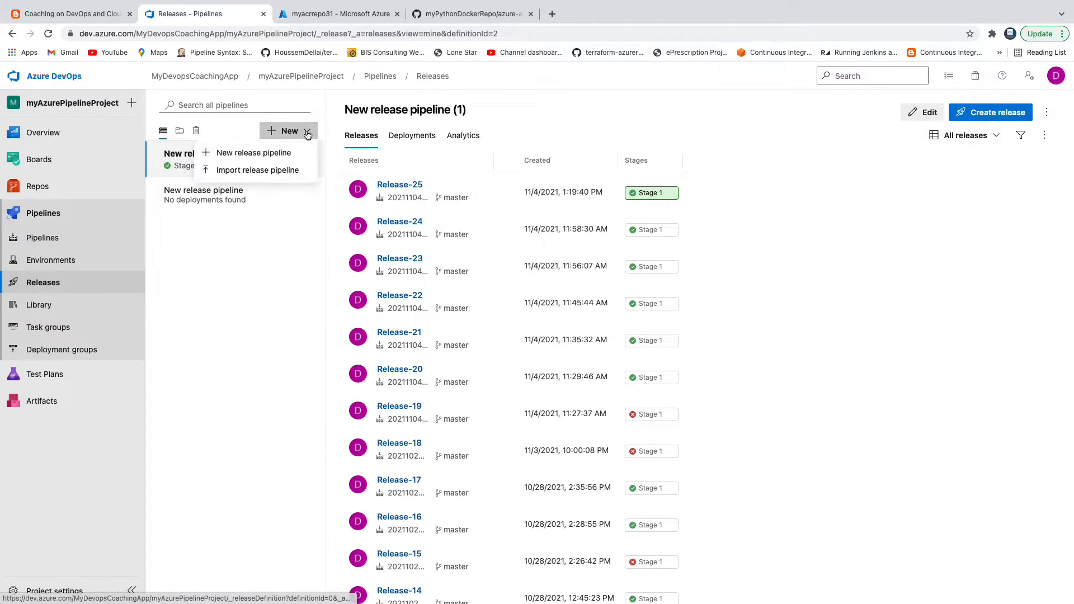
pyautogui.click(277, 153)
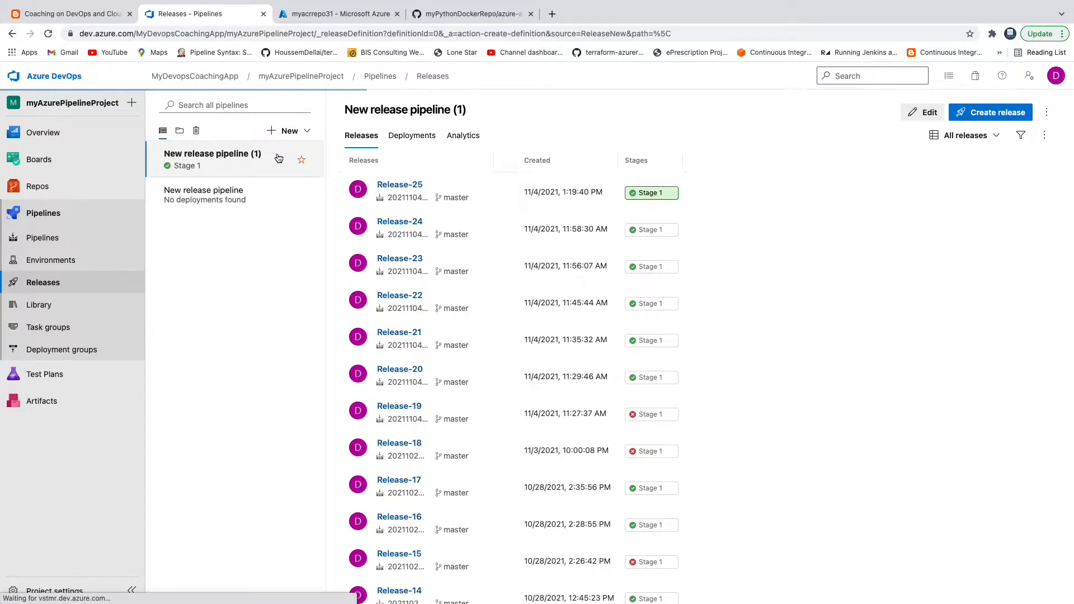
pyautogui.moveTo(840, 389)
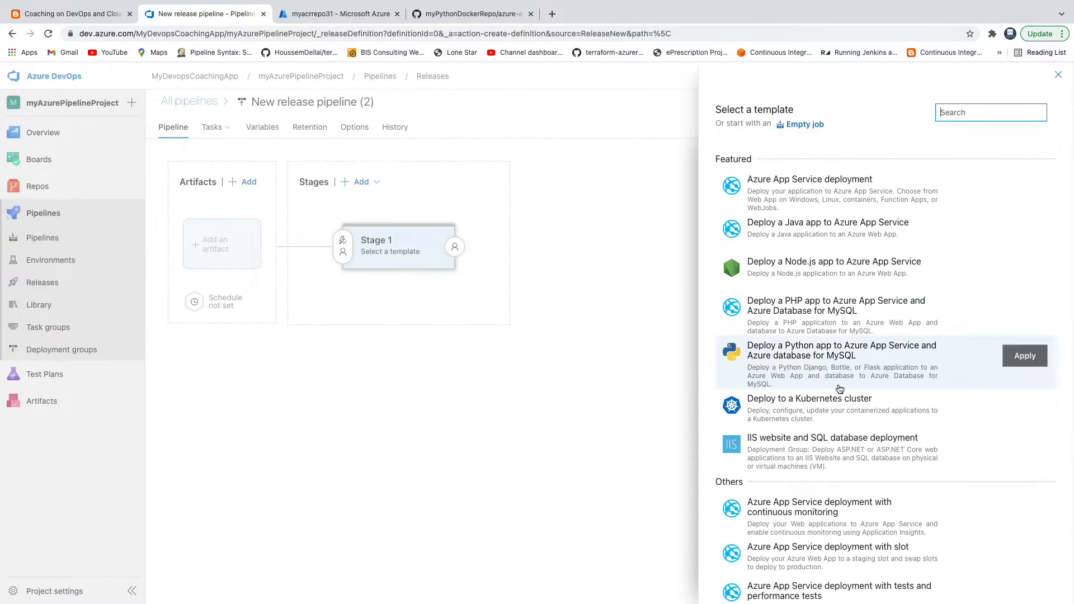
pyautogui.moveTo(748, 400)
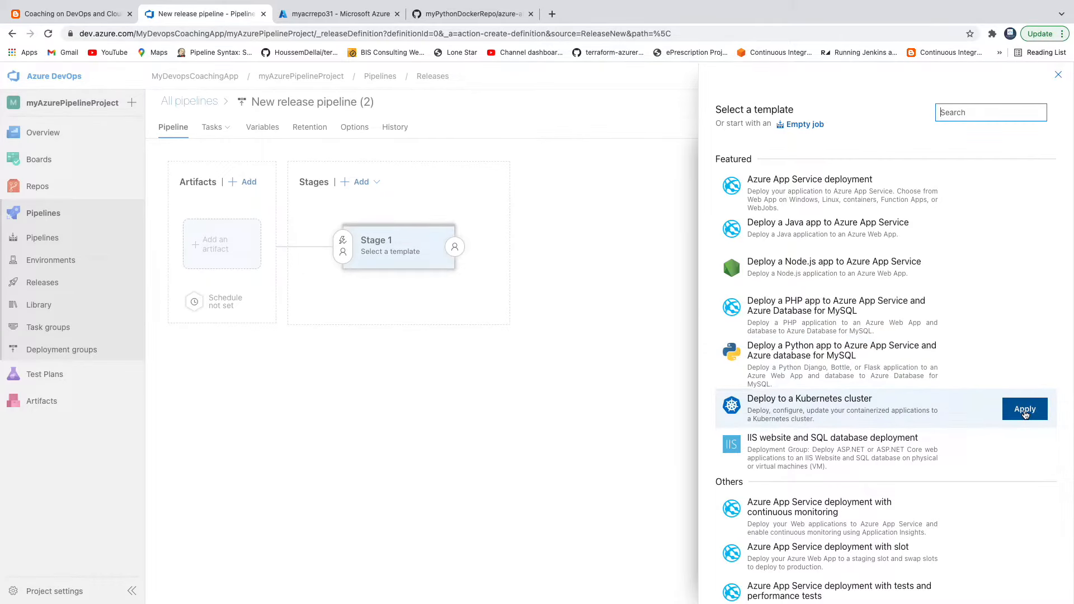
pyautogui.click(1026, 415)
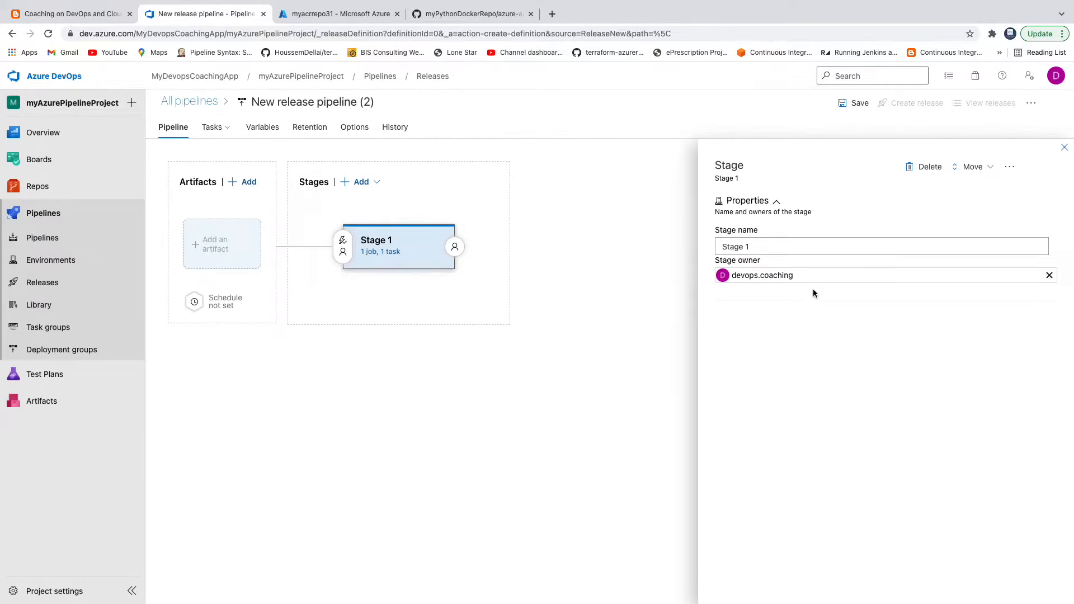
# Step: Rename the release pipeline's stage as Deploy to AKS
pyautogui.doubleClick(767, 245)
pyautogui.tripleClick(767, 244)
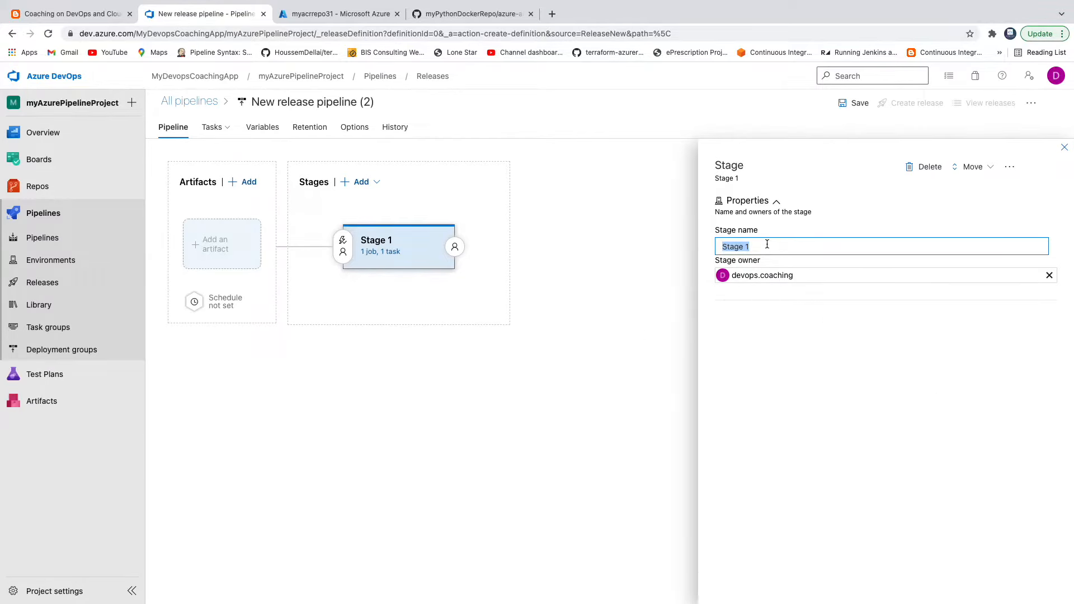
pyautogui.write('Deploy to AKS')
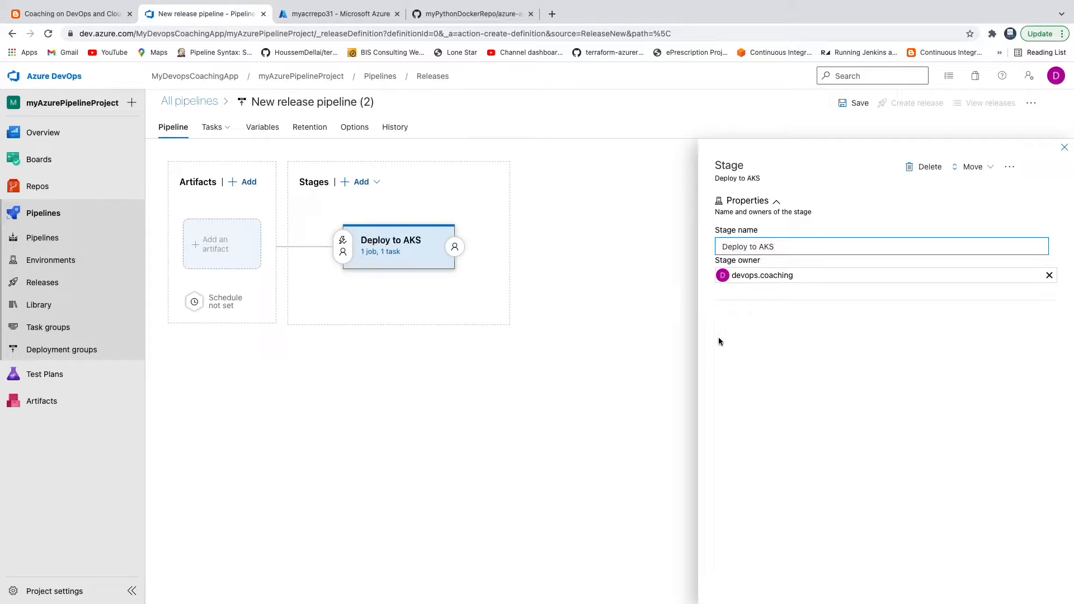
pyautogui.click(560, 391)
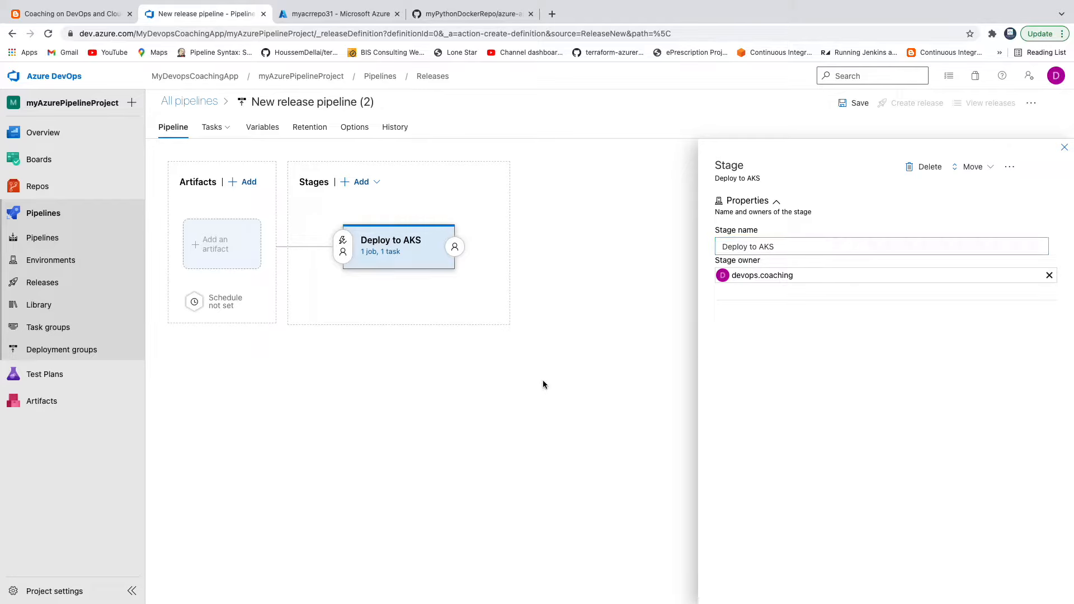
# Step: Add a Build artifact from the MyPythonAppCIPipeline source with Latest as the default version
pyautogui.click(220, 252)
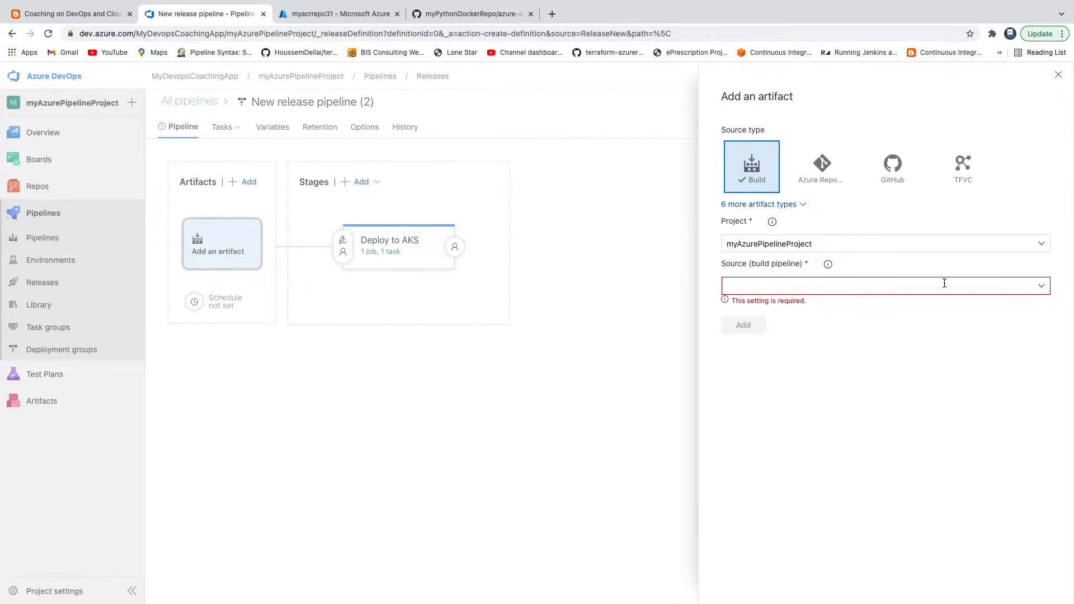
pyautogui.click(1044, 288)
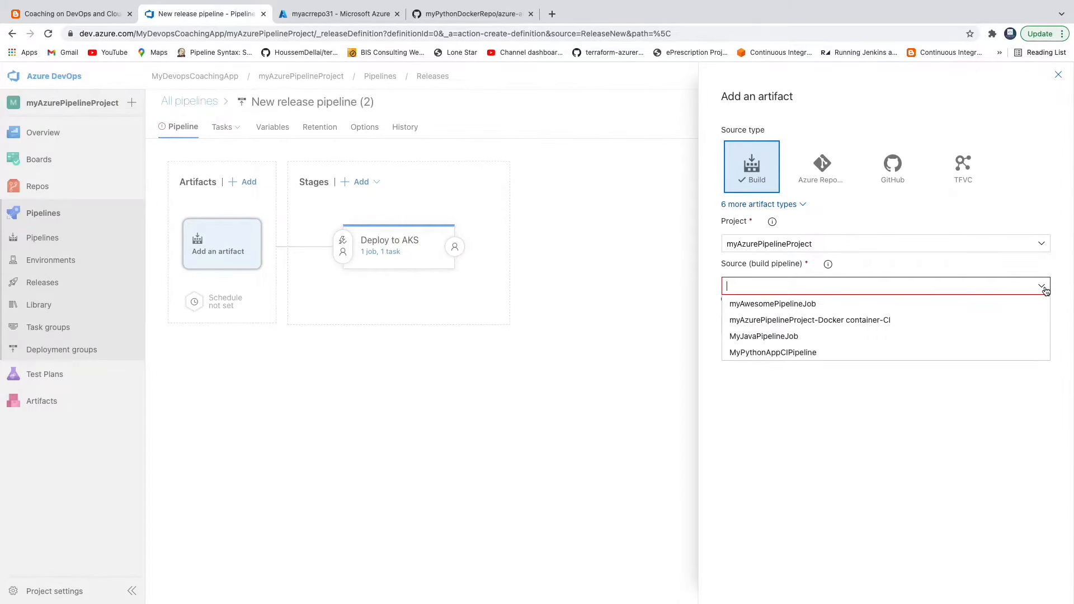
pyautogui.click(789, 353)
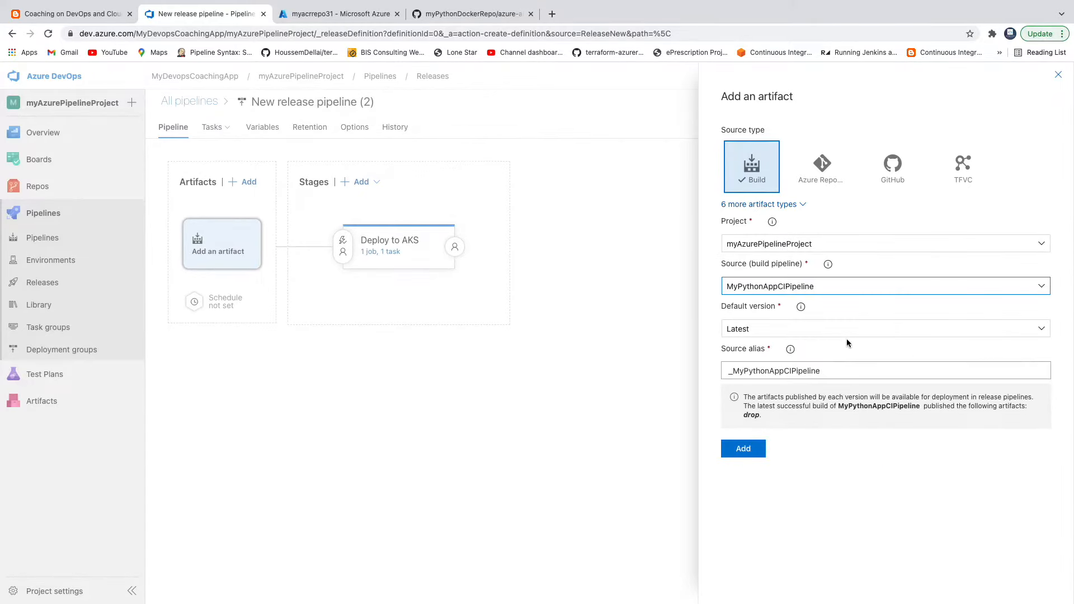
pyautogui.click(1044, 329)
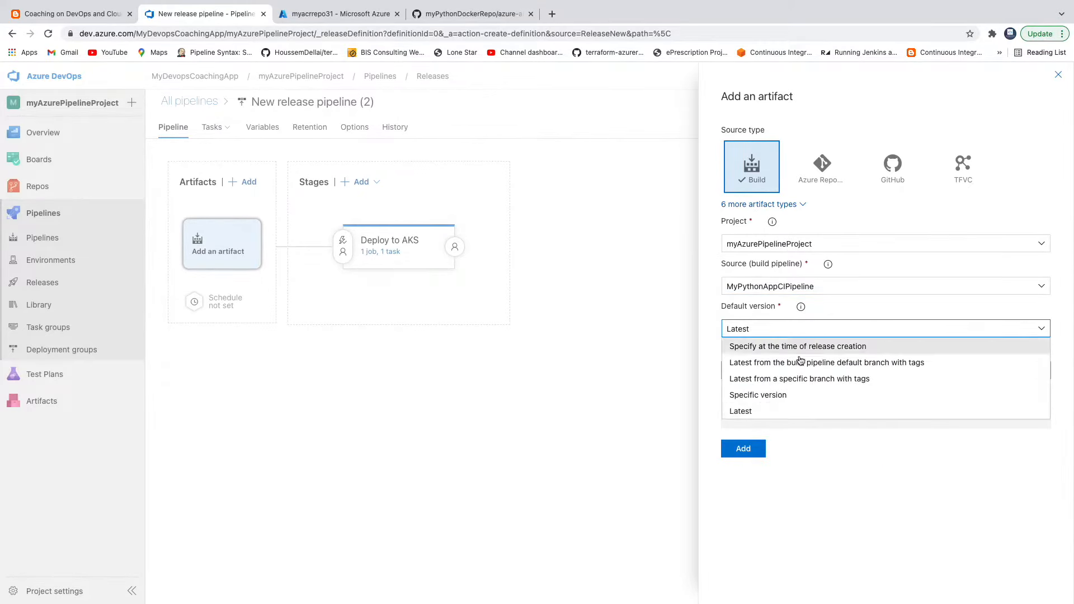
pyautogui.click(743, 411)
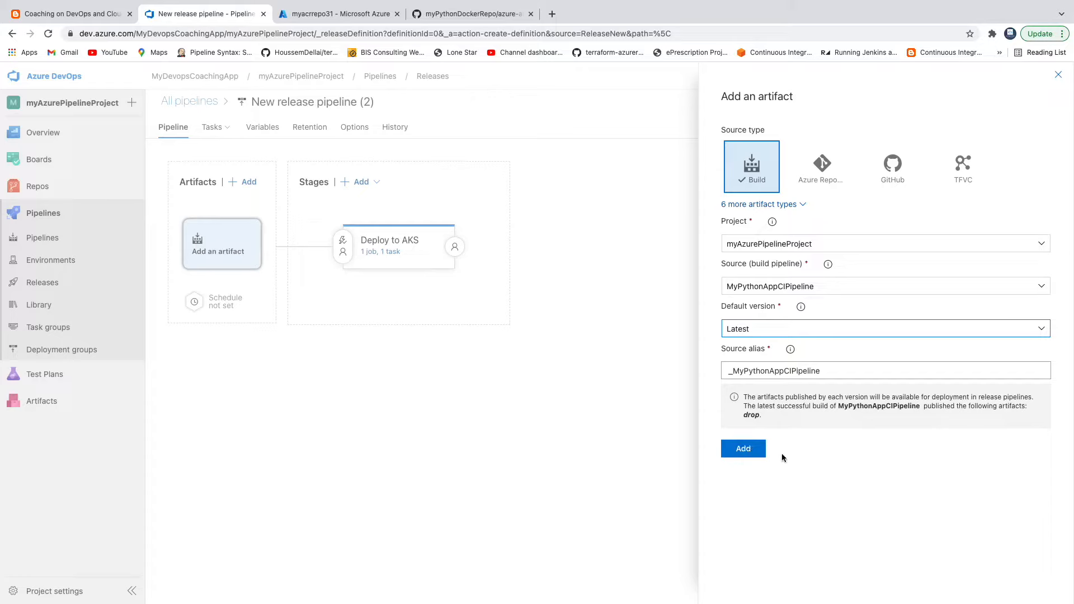
pyautogui.click(754, 454)
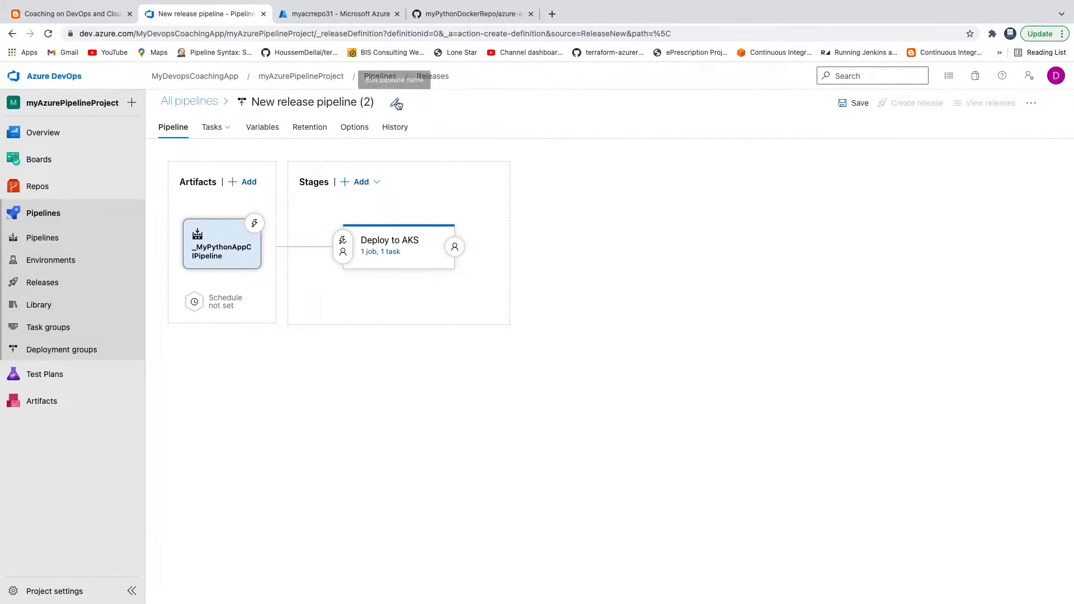
# Step: Rename the release pipeline as MyAKSReleasePipeline
pyautogui.click(396, 103)
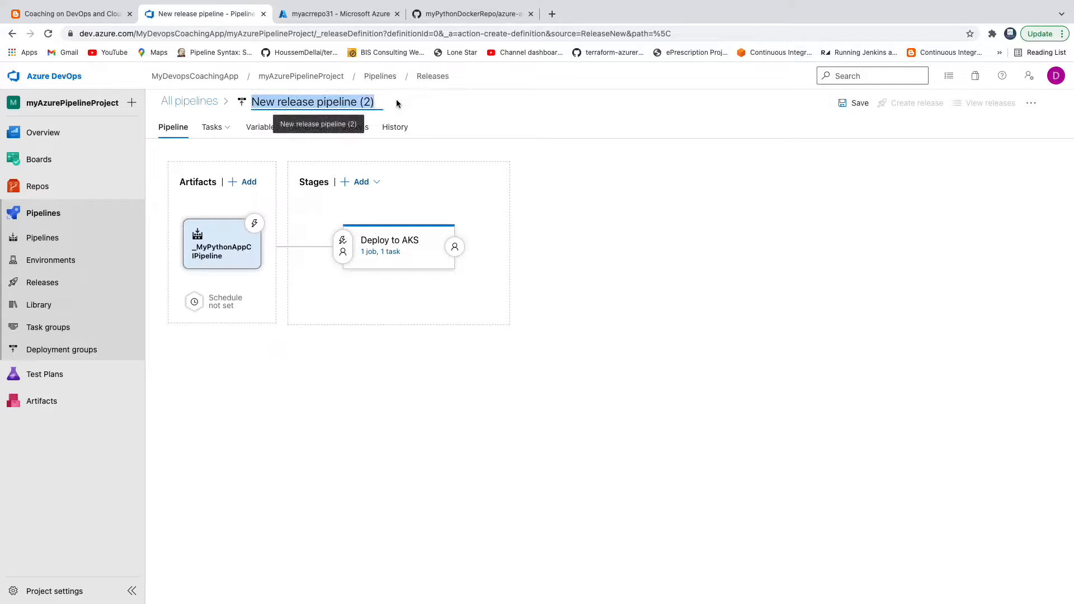
pyautogui.write('MyAKS')
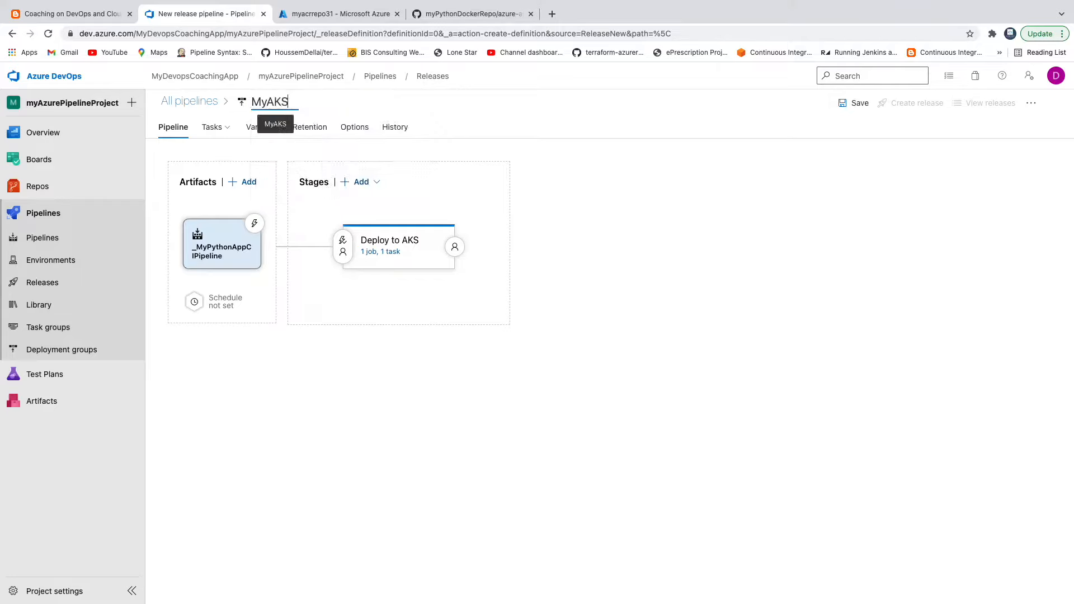
pyautogui.write('Release')
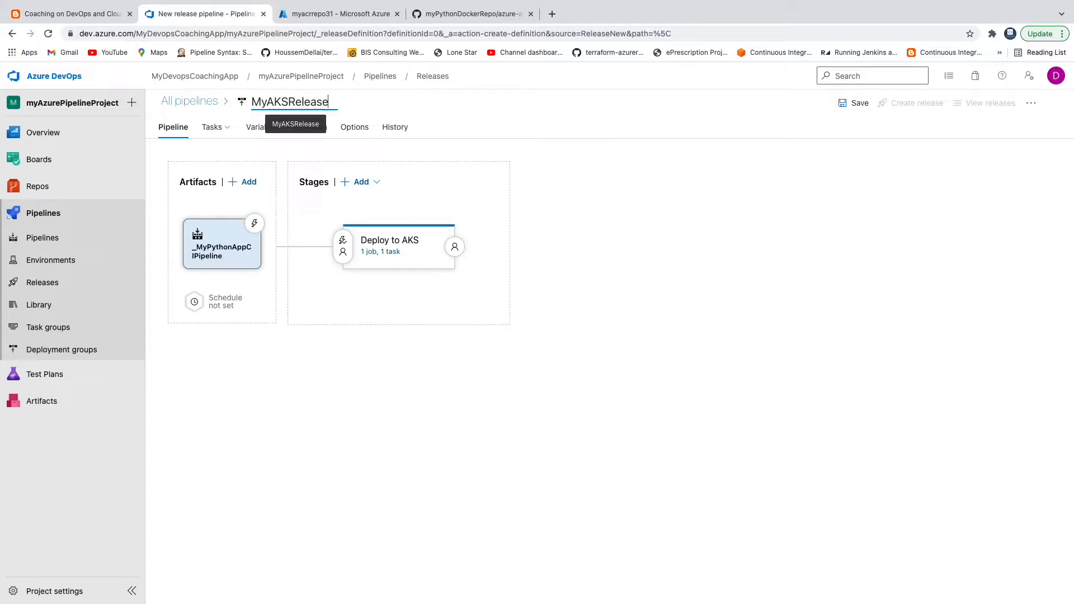
pyautogui.write('Pipeline')
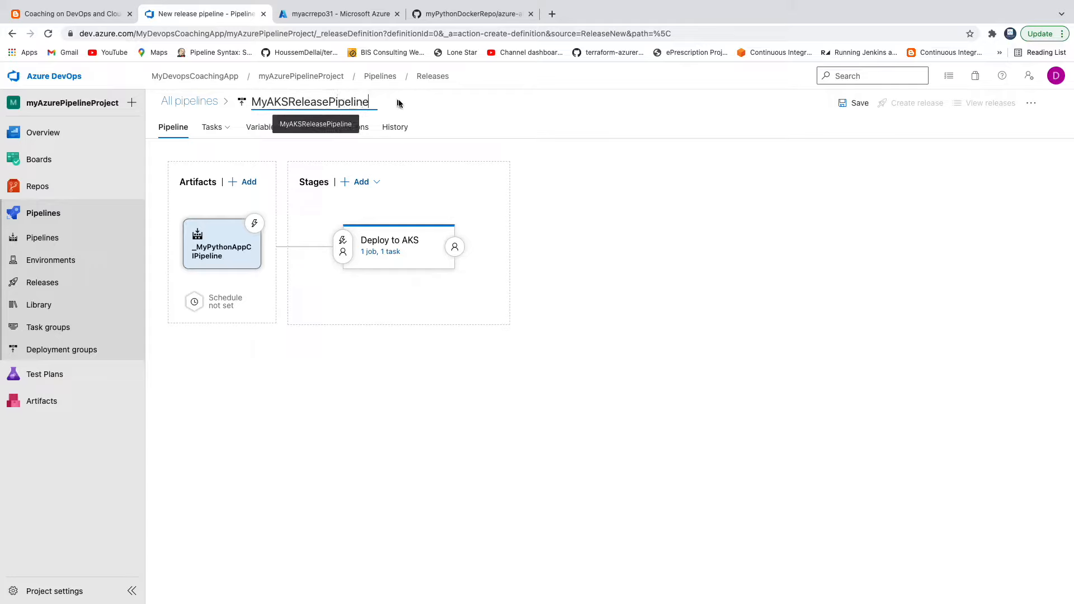
pyautogui.click(514, 96)
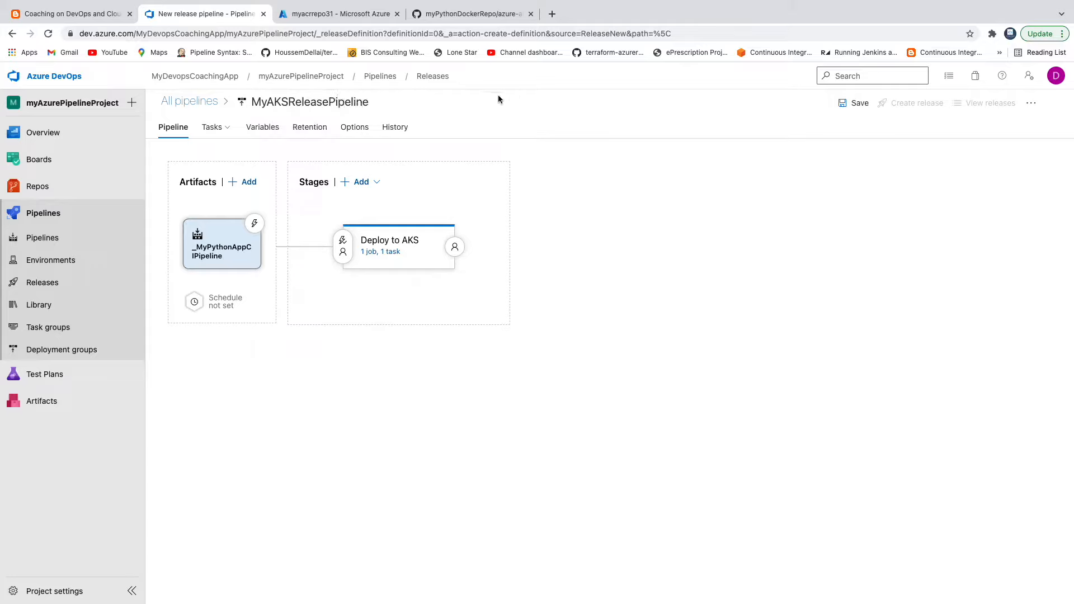
# Step: Open the Deploy to AKS stage's kubectl task and start a new Kubernetes service connection with Azure Subscription authentication
pyautogui.moveTo(338, 261)
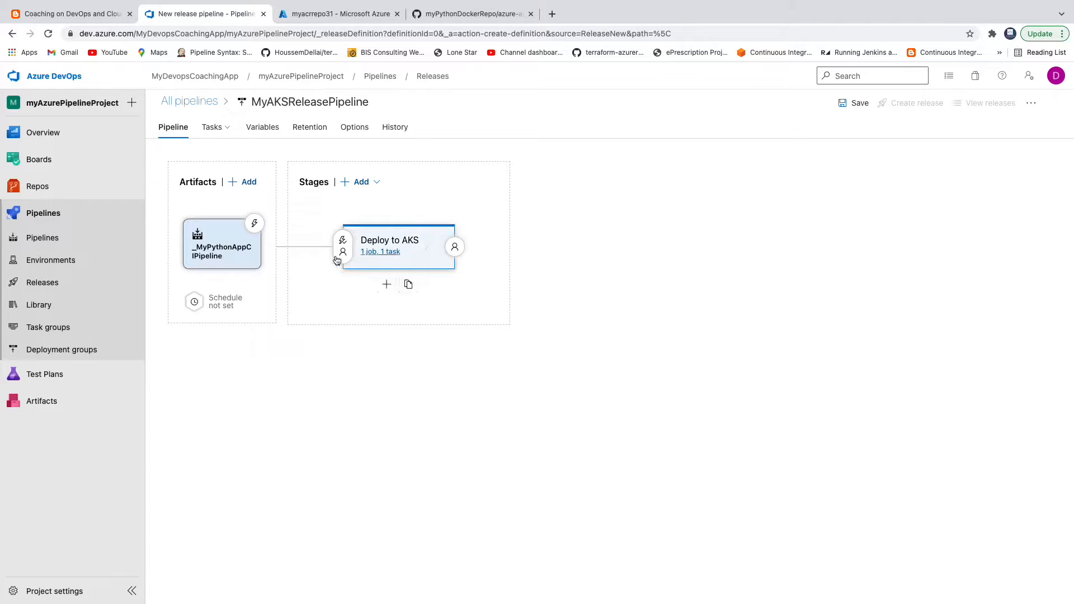
pyautogui.click(385, 253)
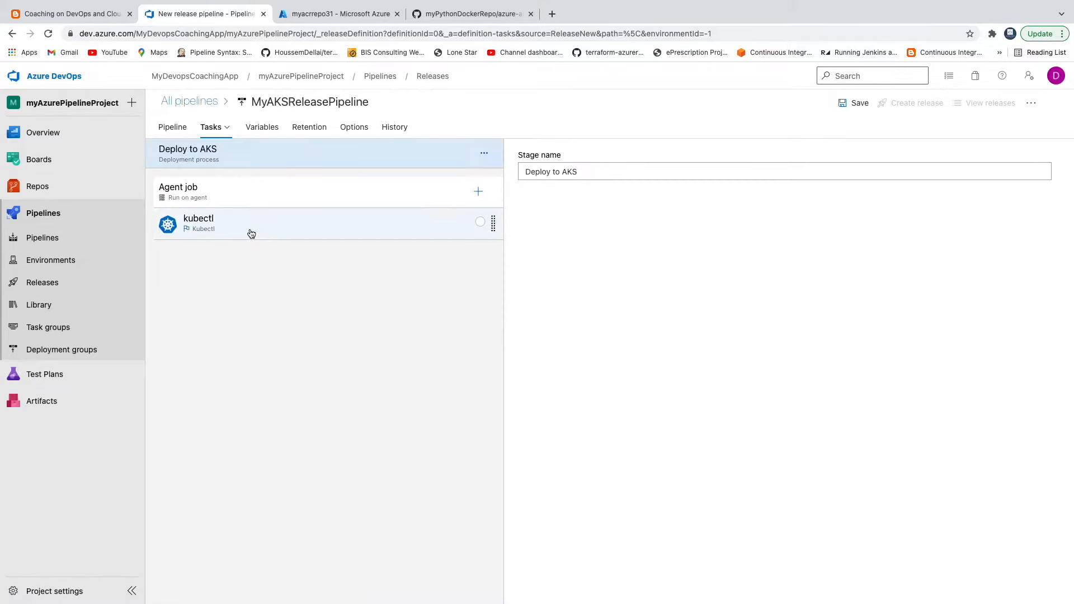
pyautogui.click(225, 231)
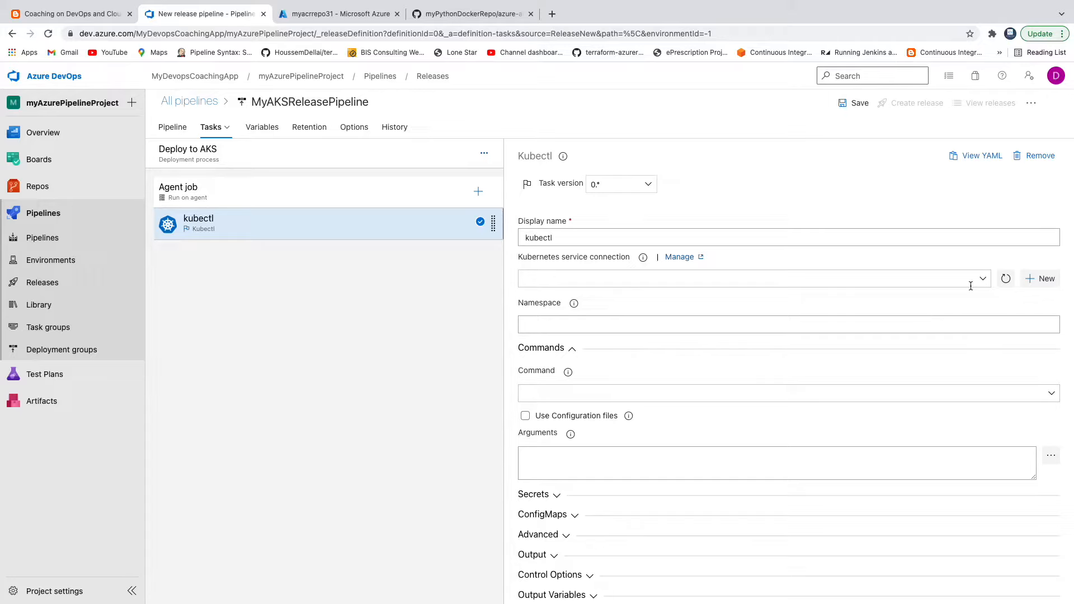
pyautogui.click(1044, 280)
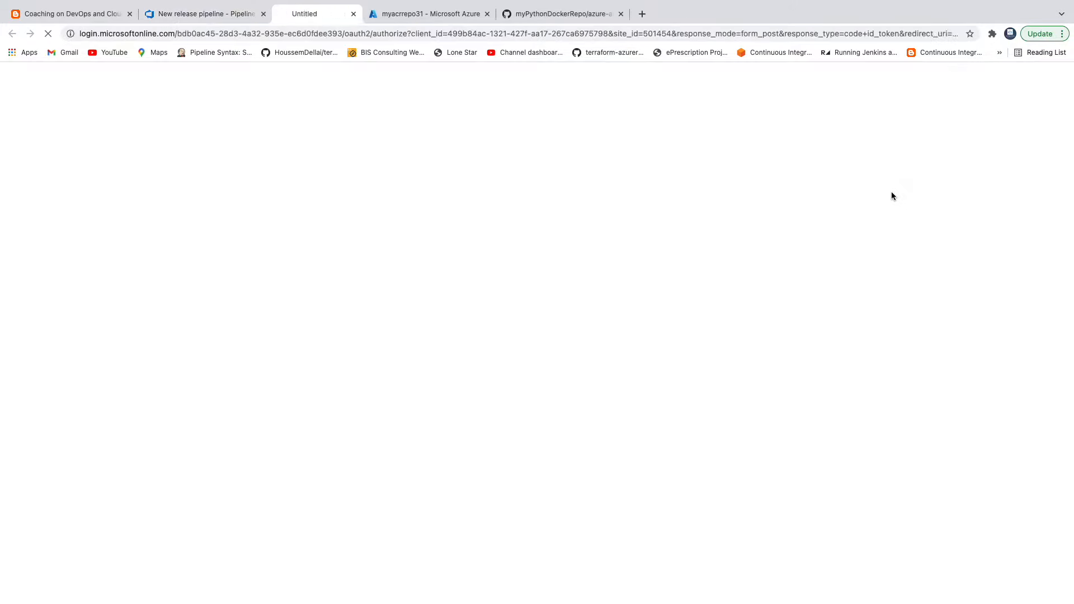
# Step: Choose the Pay-As-You-Go subscription for the service connection and sign in with the Microsoft account to authorize access to its clusters
pyautogui.click(232, 15)
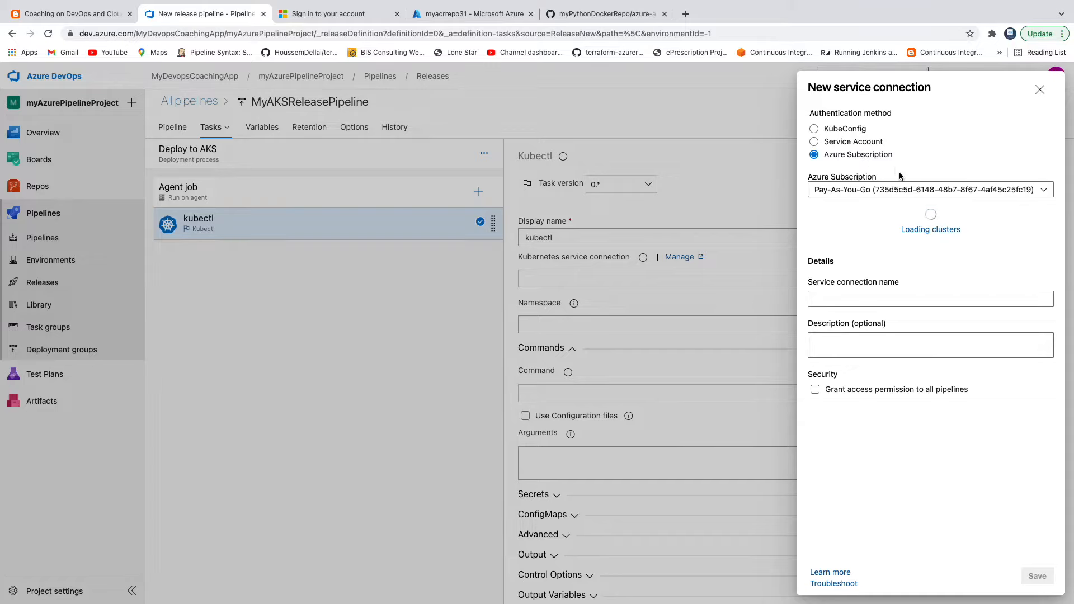
pyautogui.click(1044, 192)
pyautogui.click(927, 215)
pyautogui.click(361, 13)
pyautogui.click(693, 372)
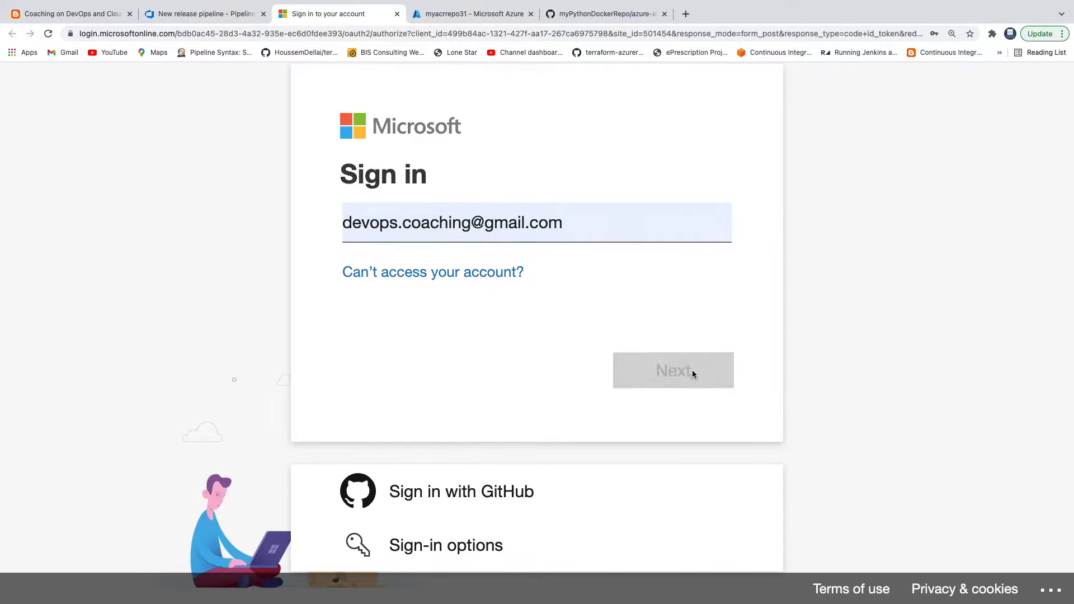
pyautogui.click(610, 424)
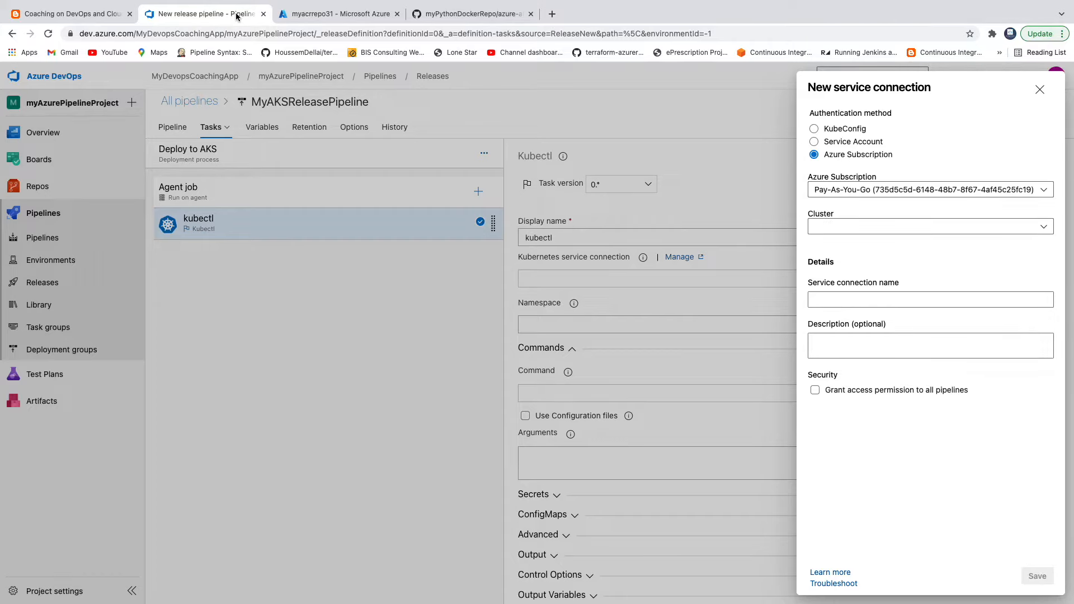
# Step: List the available clusters for the connection and check the myRG resource group's resources in the Azure portal
pyautogui.click(1045, 227)
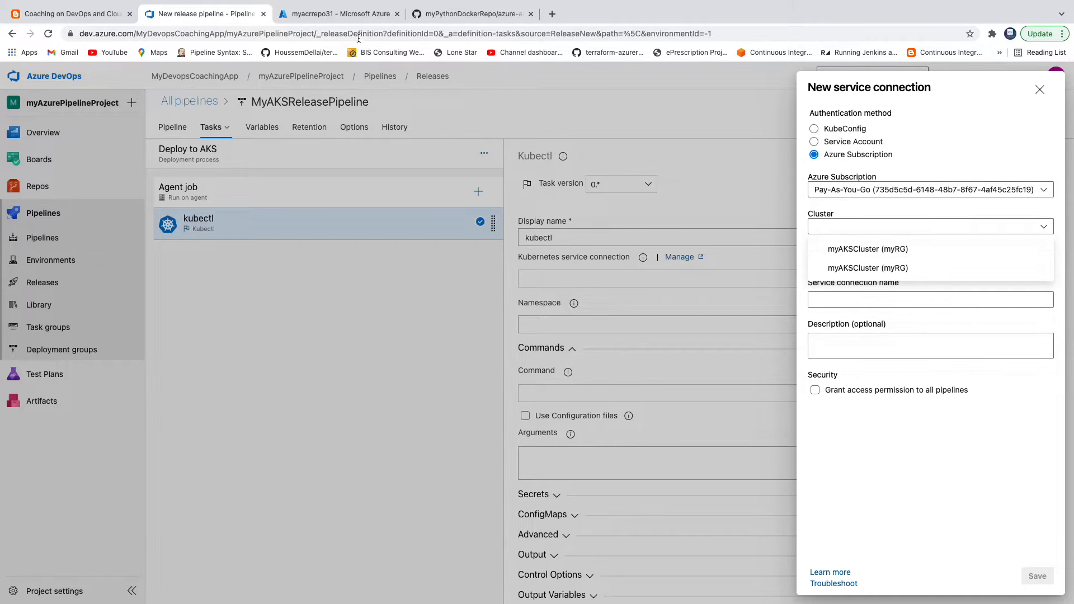
pyautogui.click(340, 14)
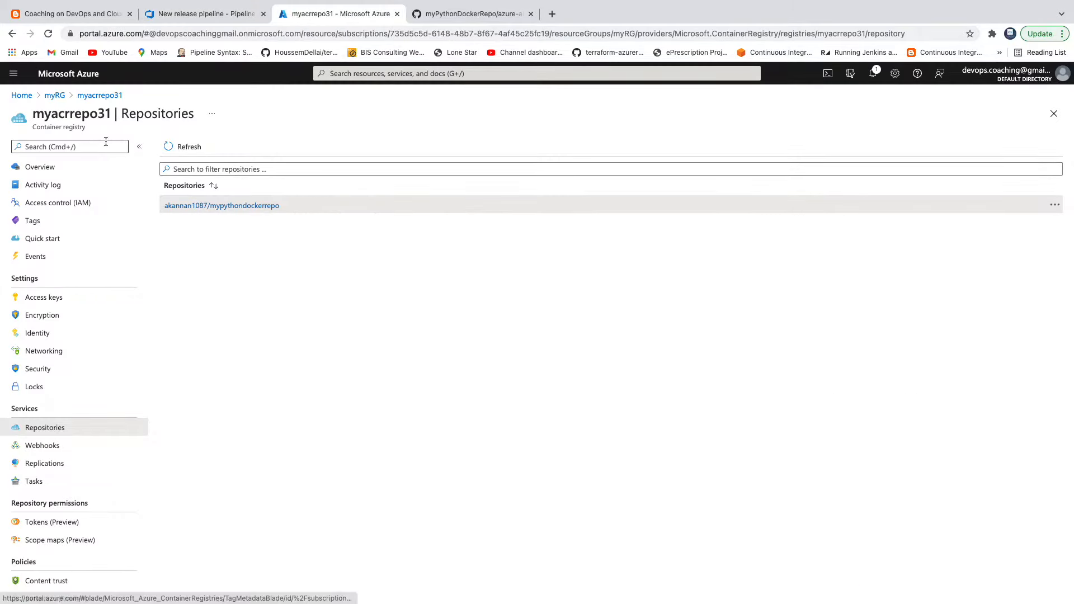
pyautogui.click(55, 96)
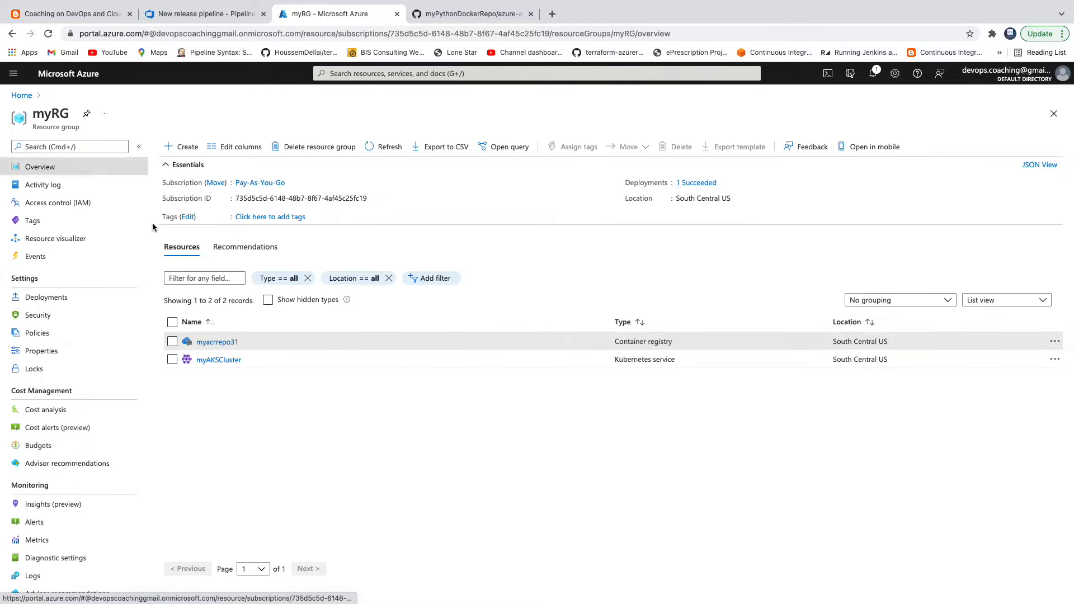
# Step: Return to Azure DevOps and set the service connection's cluster to myAKSCluster (myRG) and its namespace to default
pyautogui.click(213, 15)
pyautogui.click(1045, 232)
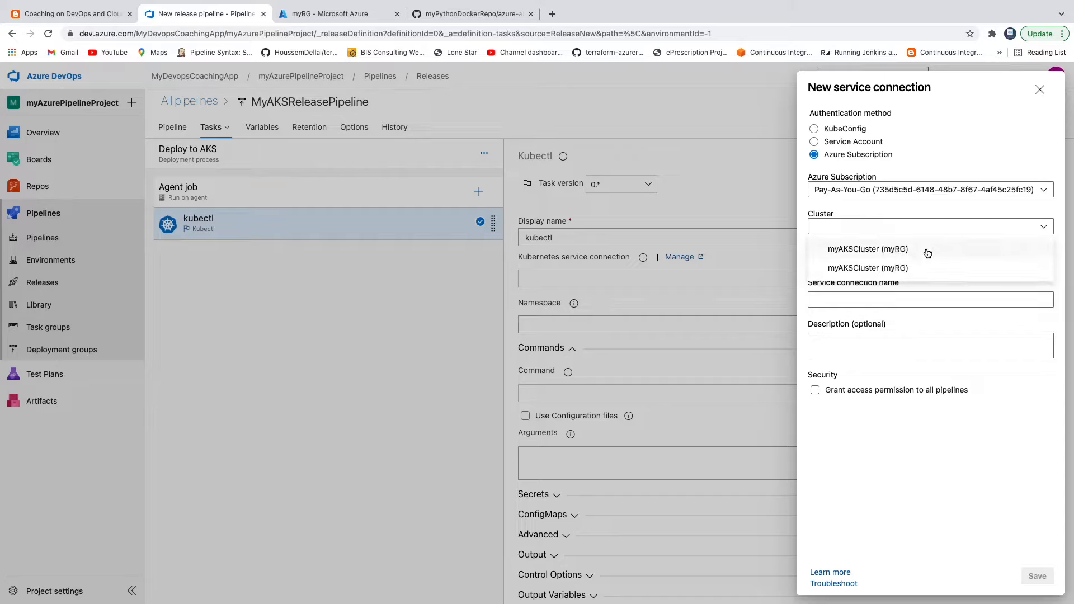
pyautogui.click(900, 252)
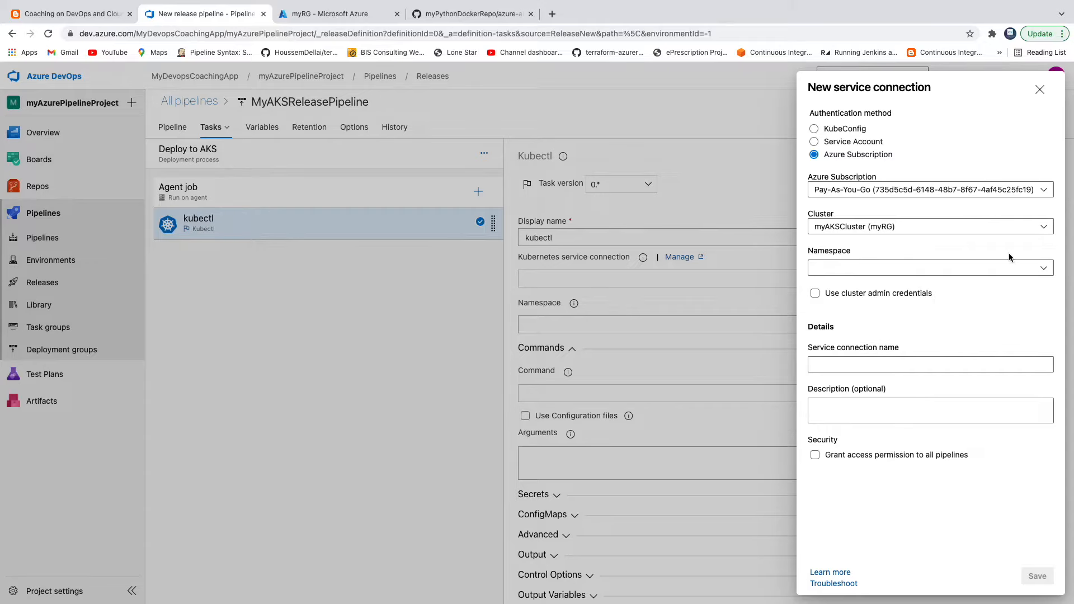
pyautogui.click(1043, 268)
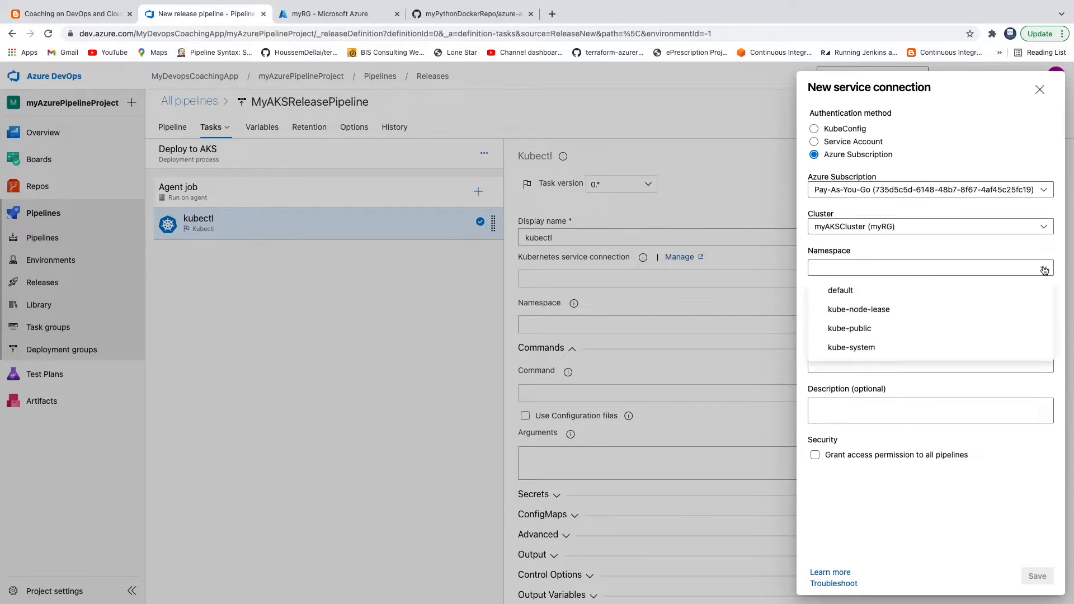
pyautogui.click(868, 295)
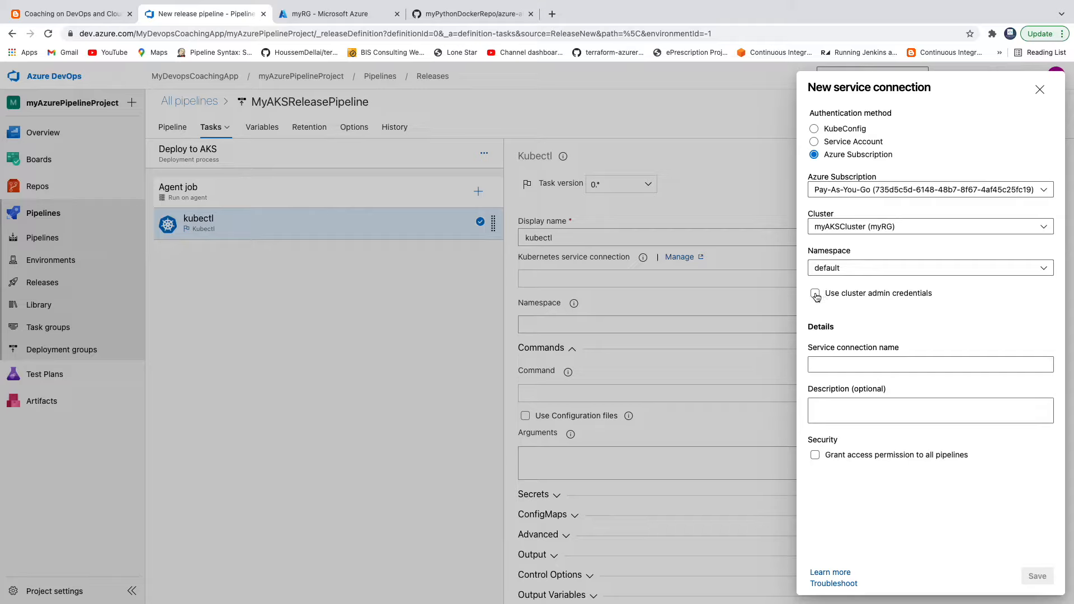
# Step: Enable cluster admin credentials, name the service connection myAKSNovService, and save it with access permission granted to all pipelines
pyautogui.click(888, 364)
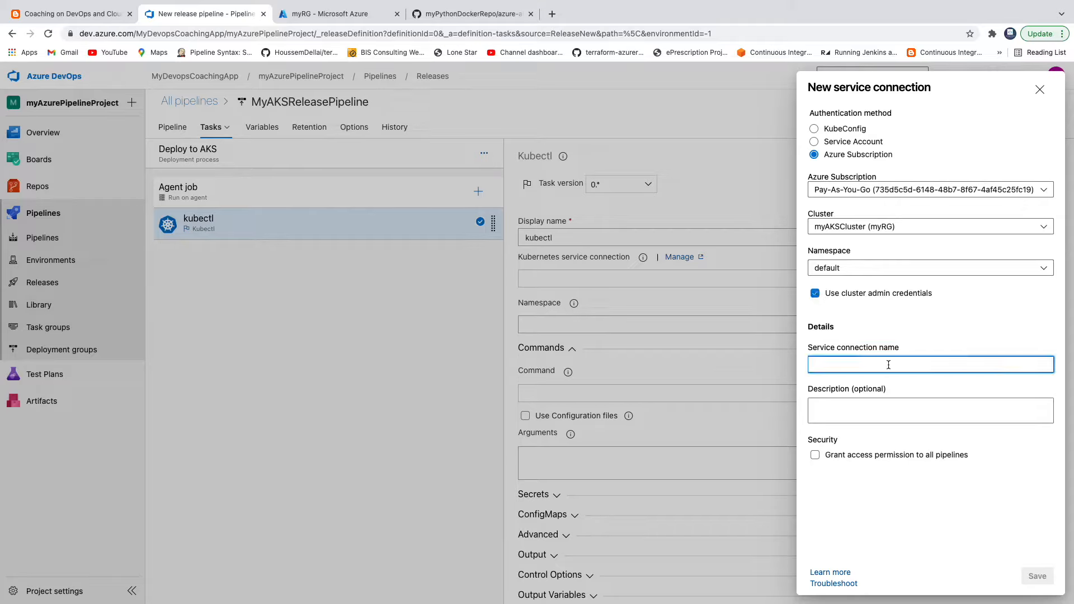
pyautogui.write('myAKSNovService')
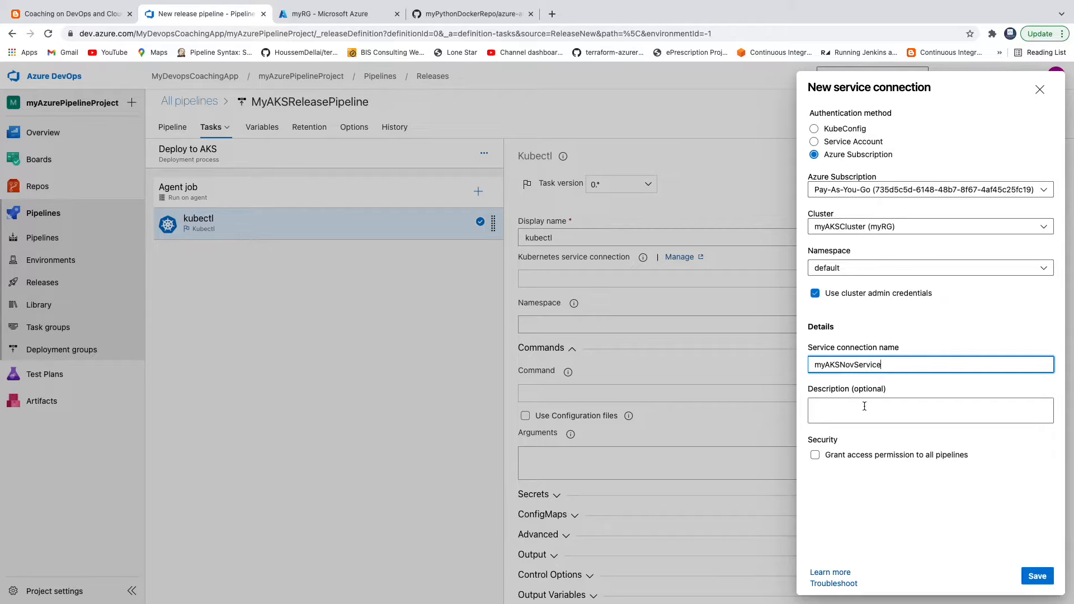
pyautogui.click(887, 456)
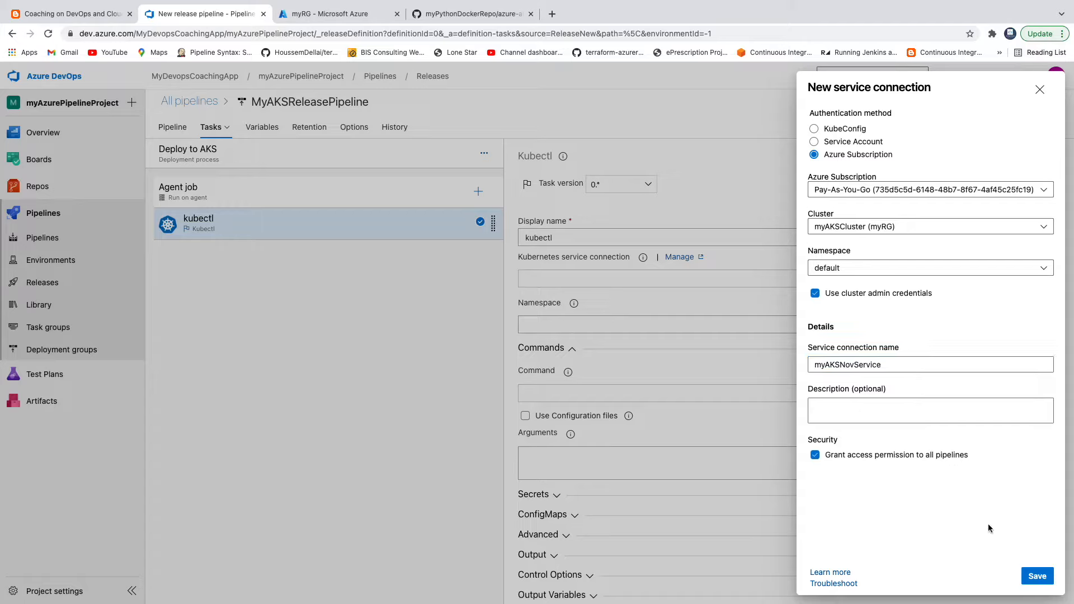
pyautogui.click(1038, 578)
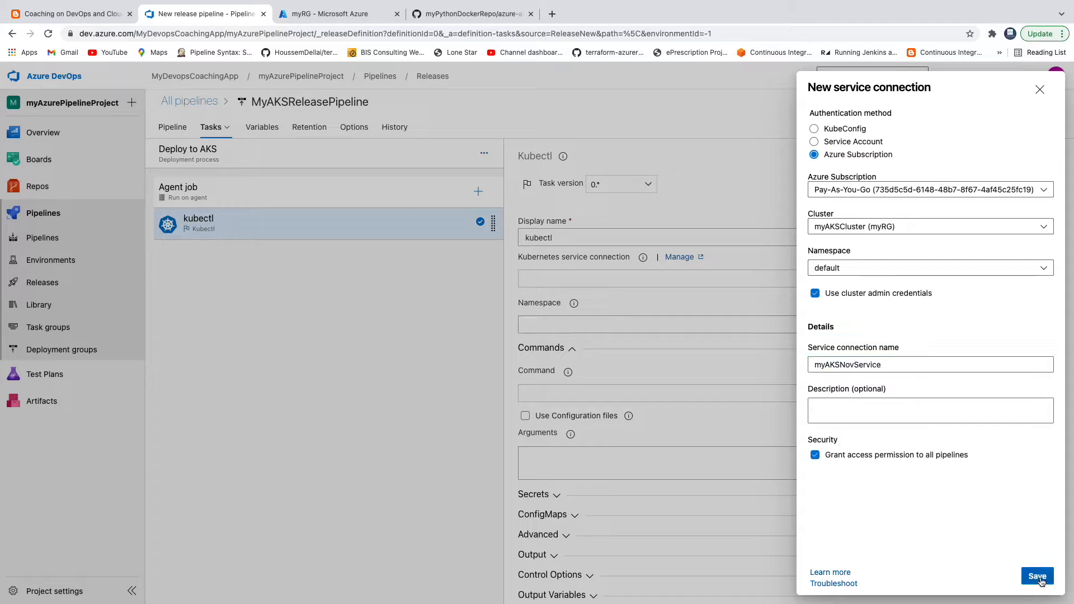
pyautogui.doubleClick(858, 364)
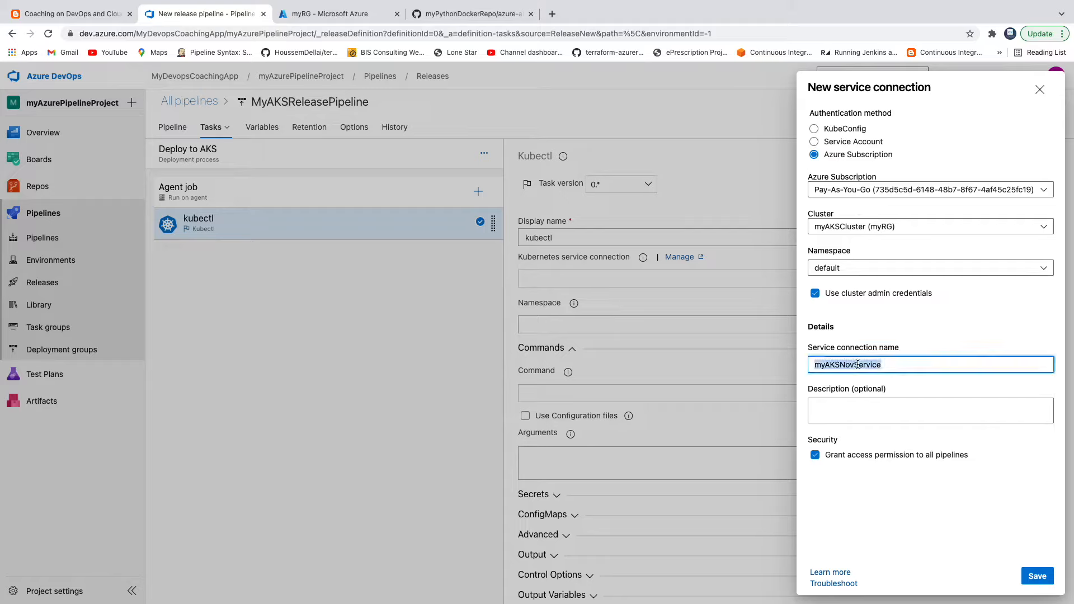
pyautogui.click(1037, 578)
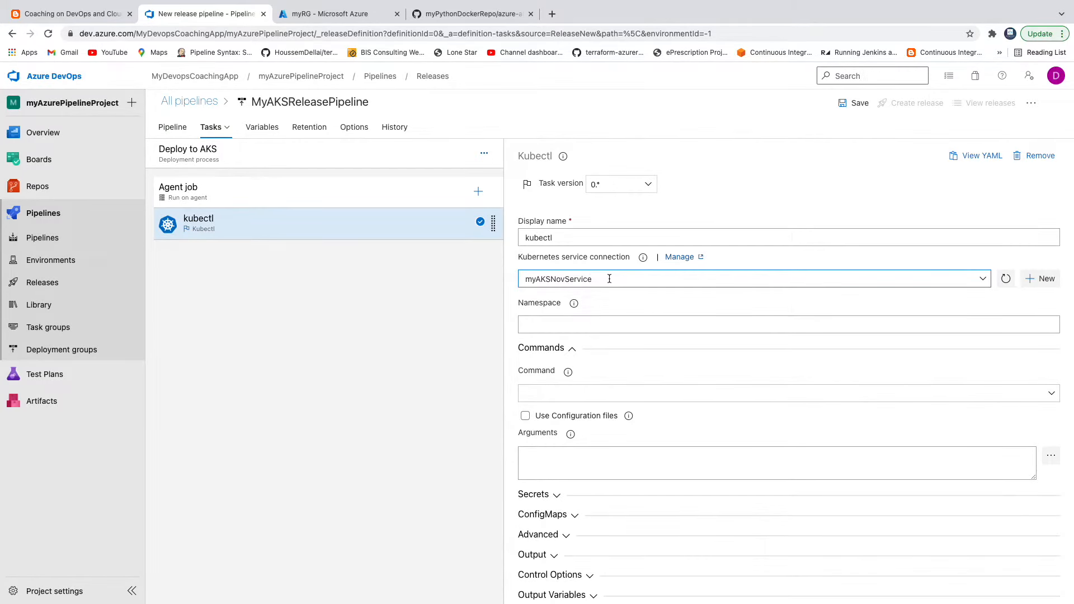
# Step: Set the kubectl task's namespace to default
pyautogui.click(650, 323)
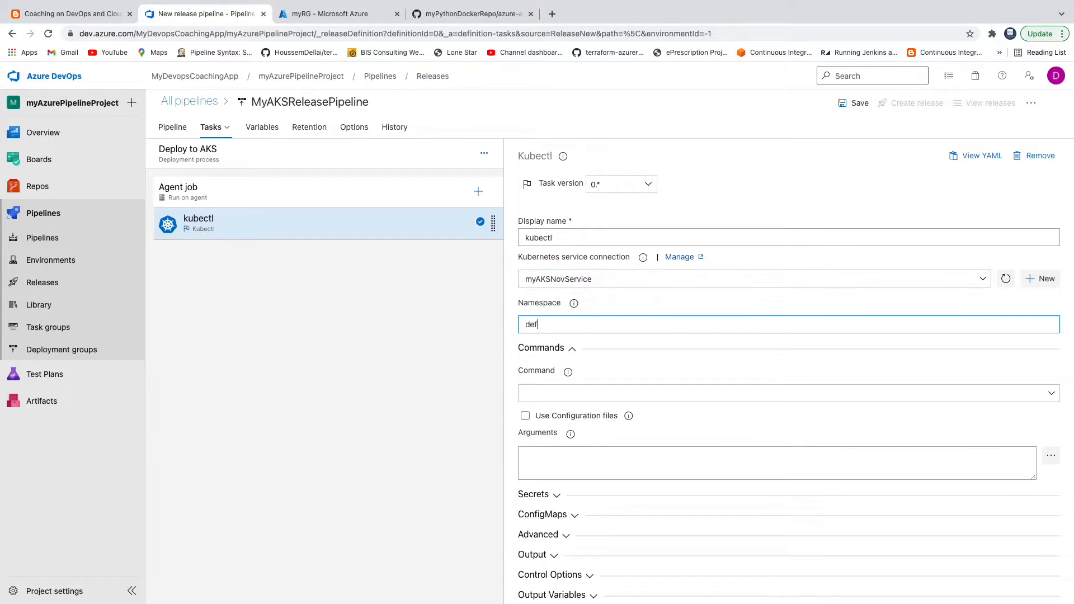
pyautogui.write('default')
pyautogui.click(615, 364)
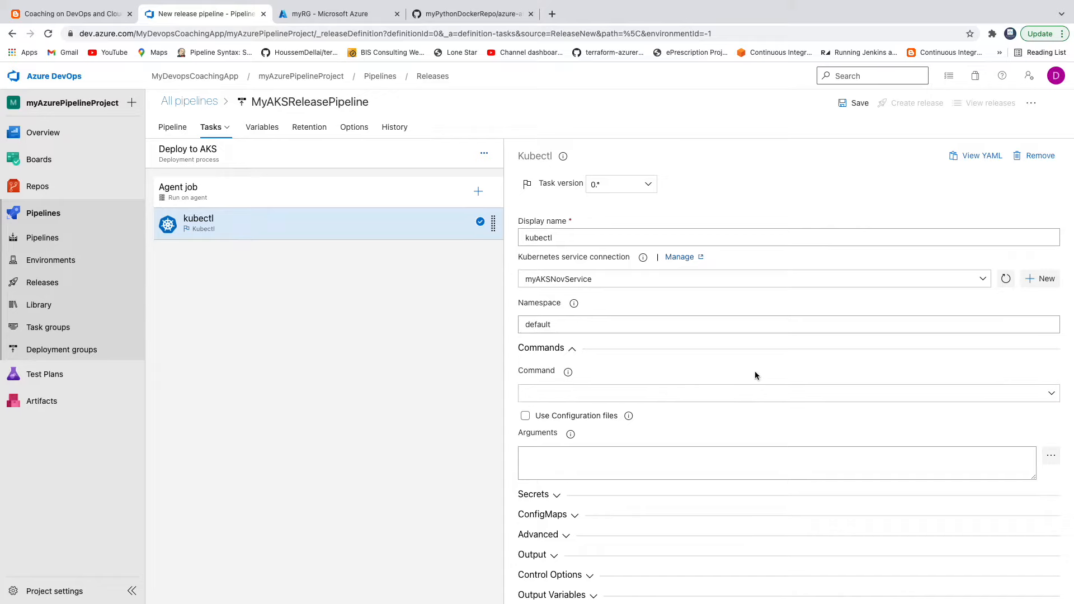
# Step: Enable configuration files for the kubectl task and select azure-aks.yaml from the _MyPythonAppCIPipeline artifact's drop folder
pyautogui.scroll(-1, 754, 371)
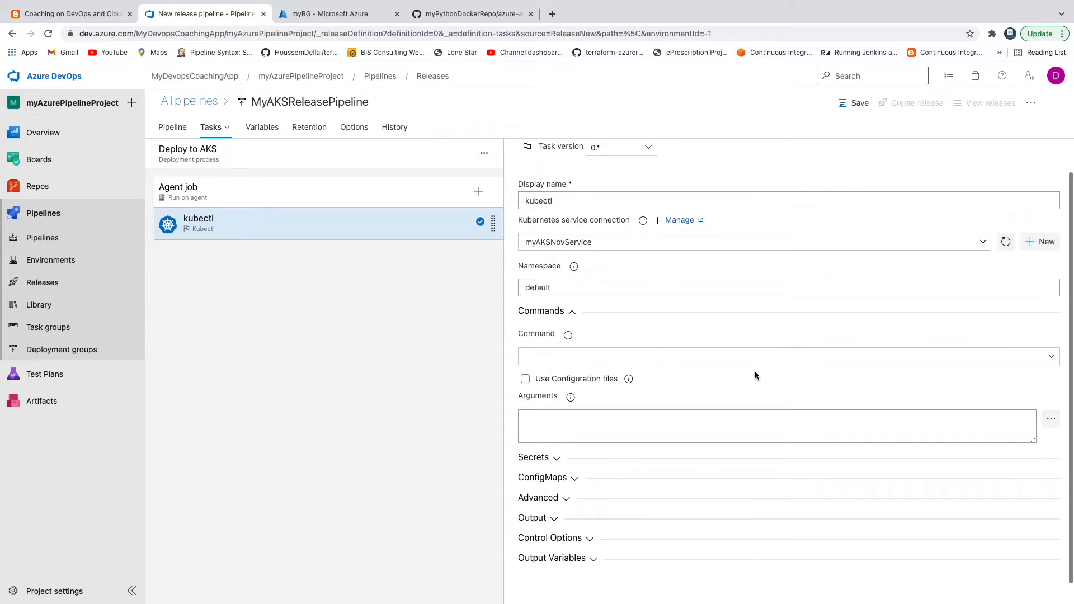
pyautogui.click(526, 380)
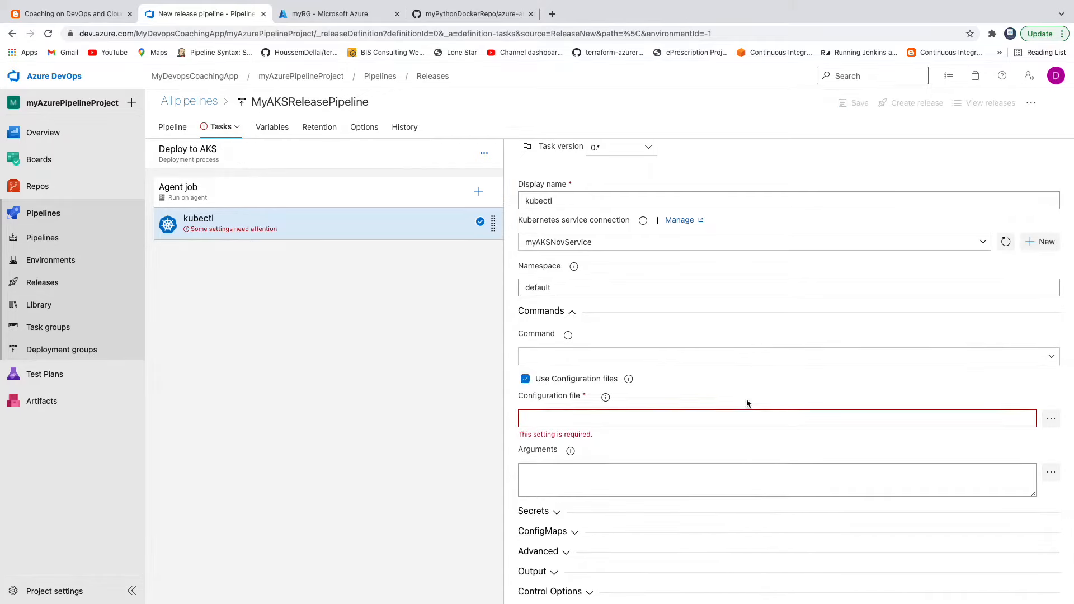
pyautogui.click(1052, 420)
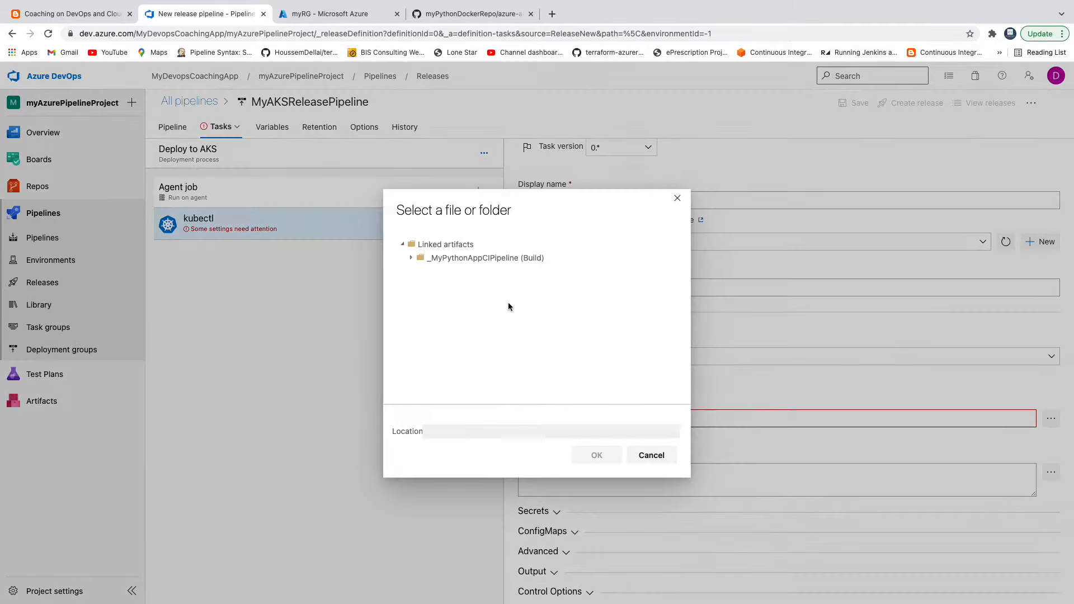
pyautogui.click(412, 258)
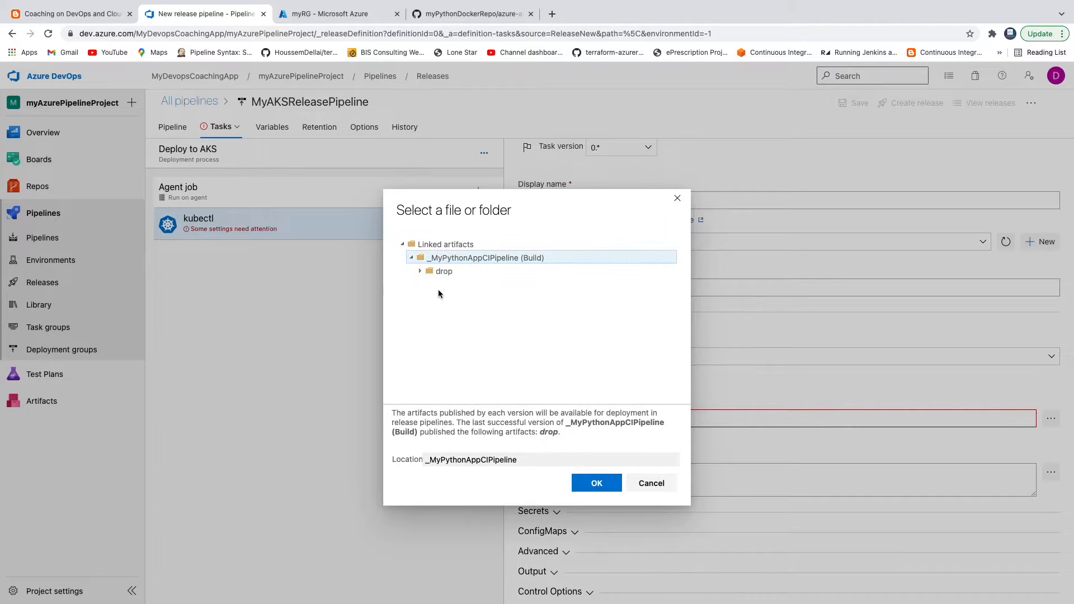
pyautogui.click(421, 272)
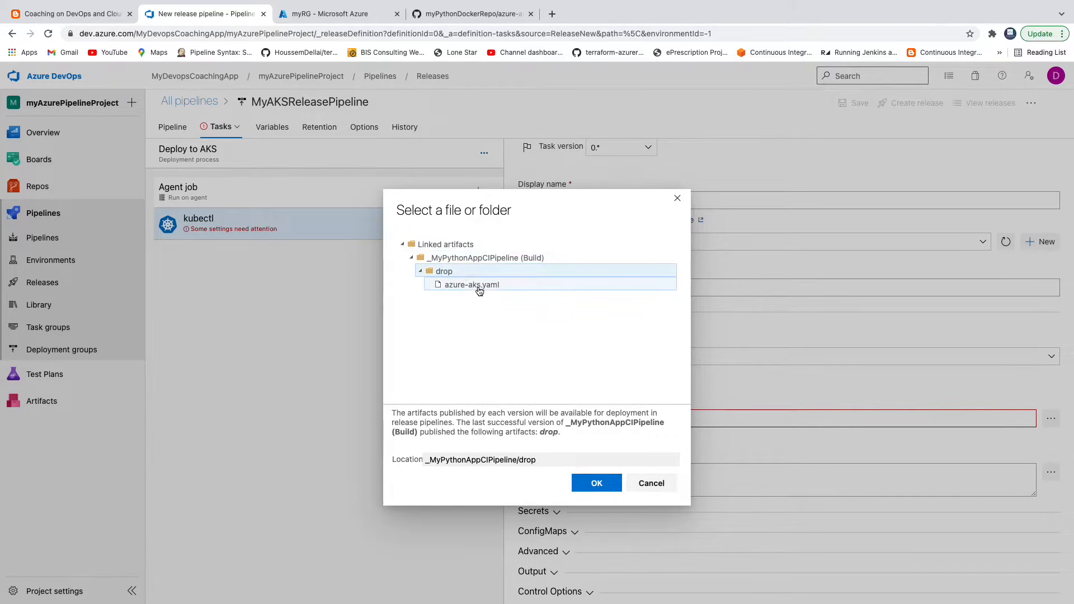
pyautogui.click(477, 286)
pyautogui.click(611, 482)
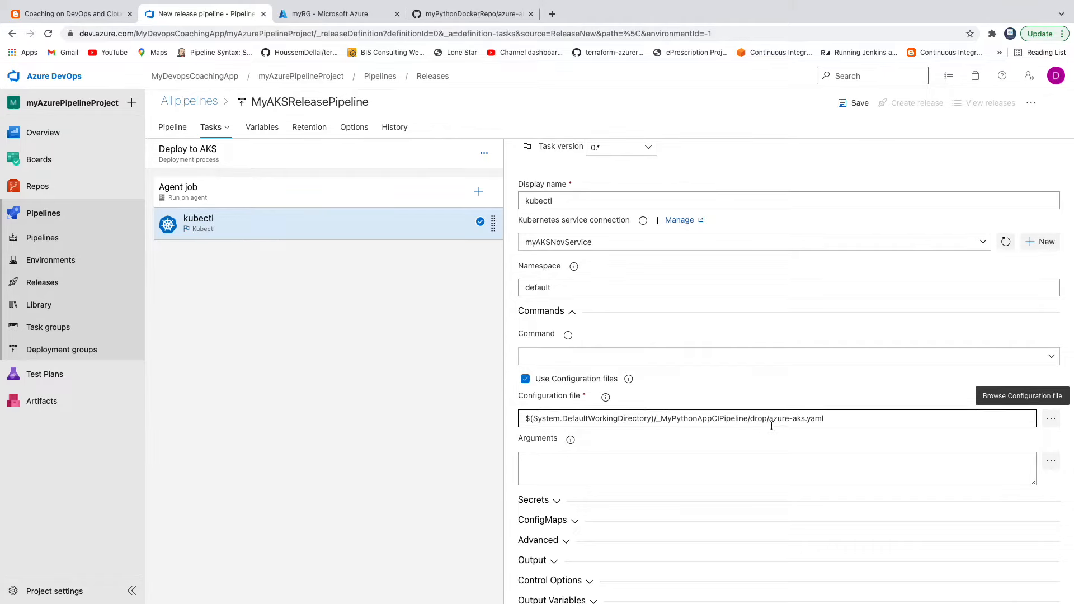
# Step: Check the configuration file path against the azure-aks.yaml file in the myPythonDockerRepo repository on GitHub
pyautogui.click(838, 418)
pyautogui.moveTo(838, 419); pyautogui.dragTo(551, 402)
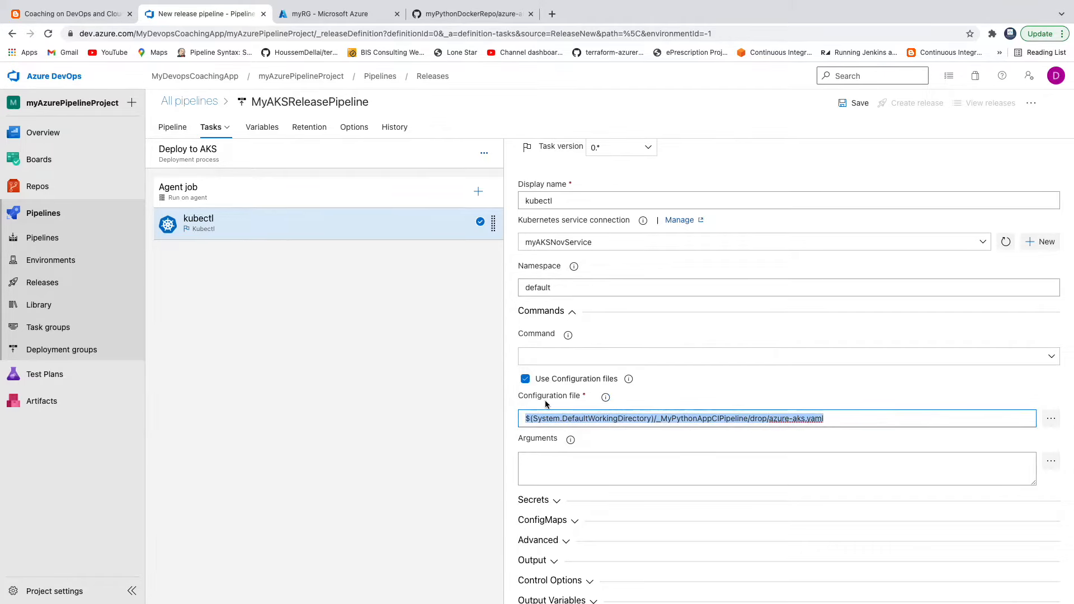
pyautogui.click(452, 14)
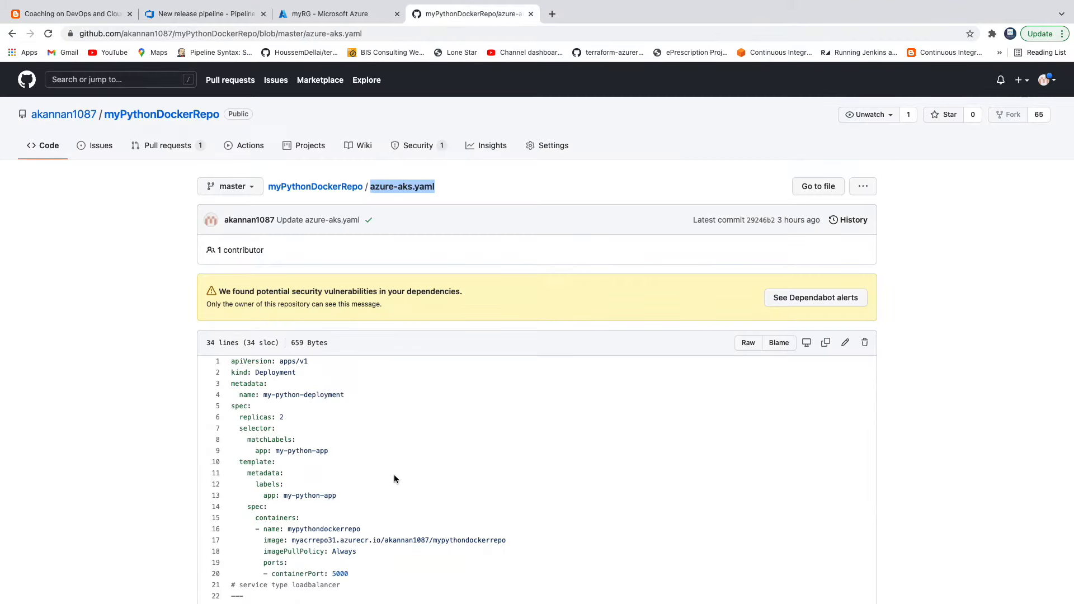
# Step: Examine the container image path under spec in the azure-aks.yaml deployment manifest
pyautogui.scroll(-3, 394, 475)
pyautogui.moveTo(291, 443); pyautogui.dragTo(491, 443)
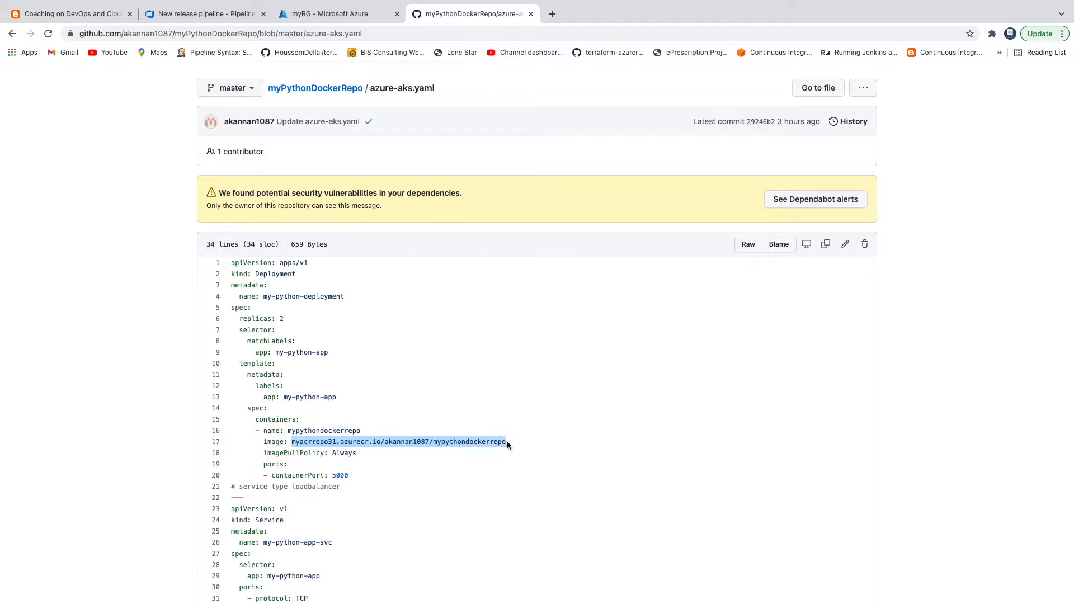
pyautogui.click(449, 445)
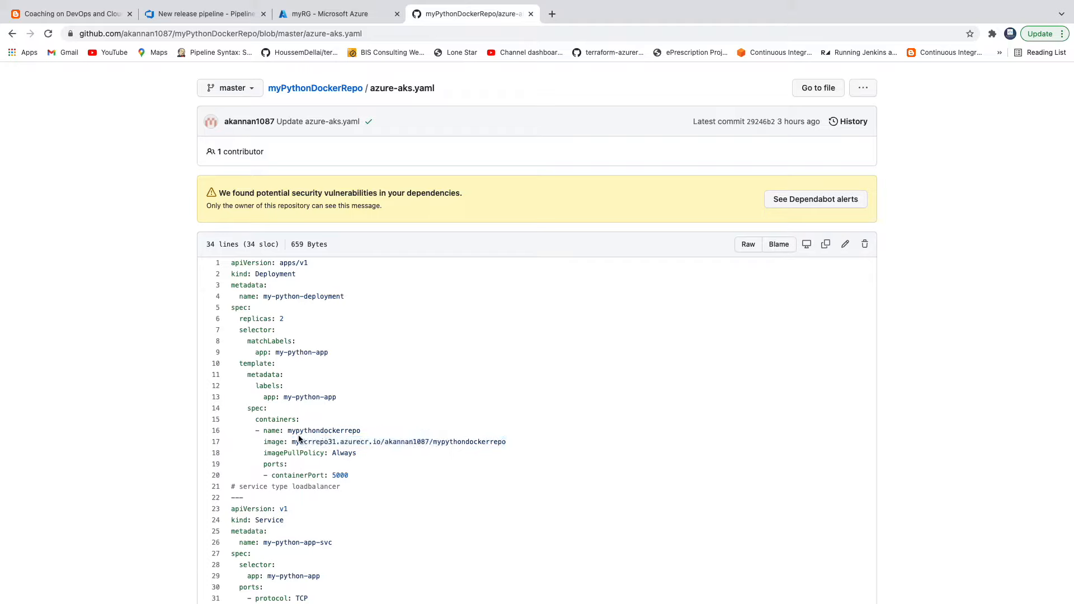
pyautogui.moveTo(292, 442); pyautogui.dragTo(502, 440)
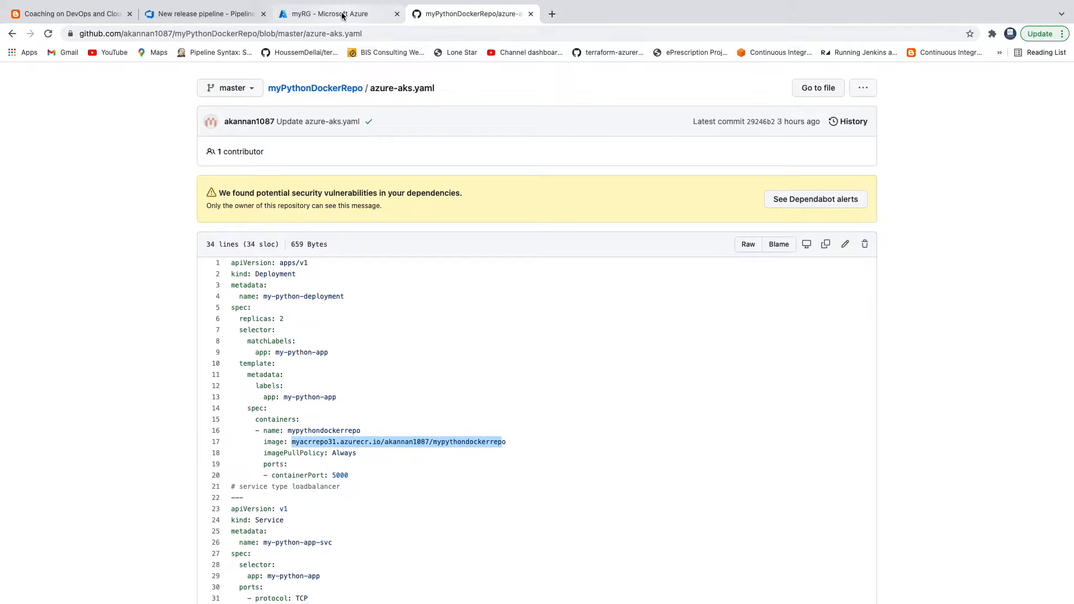
# Step: Return to Azure DevOps, review the kubectl task settings and save MyAKSReleasePipeline in the root folder
pyautogui.click(230, 14)
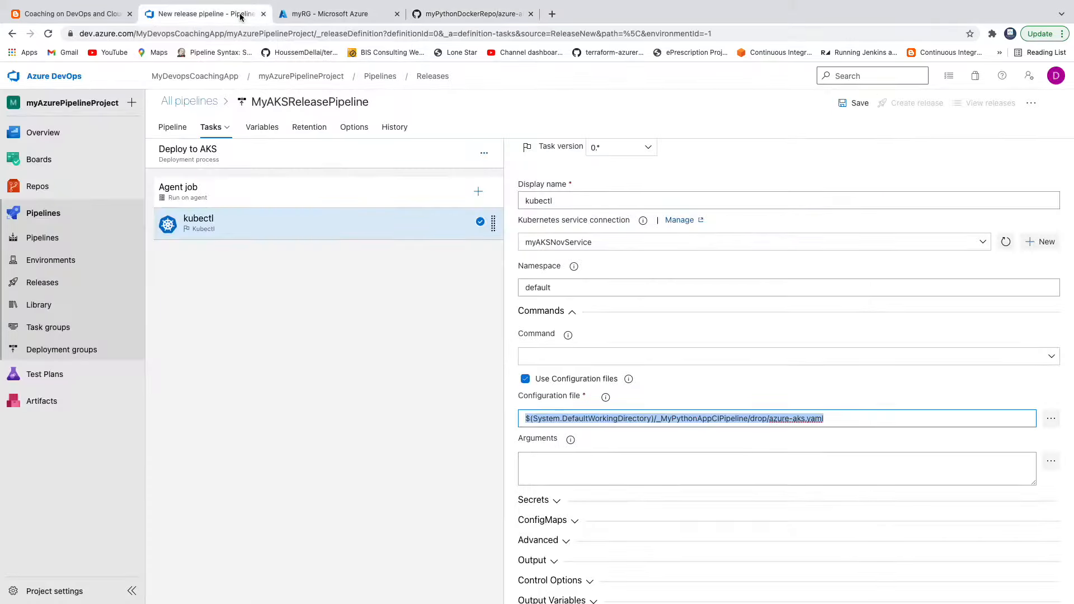
pyautogui.scroll(-2, 791, 482)
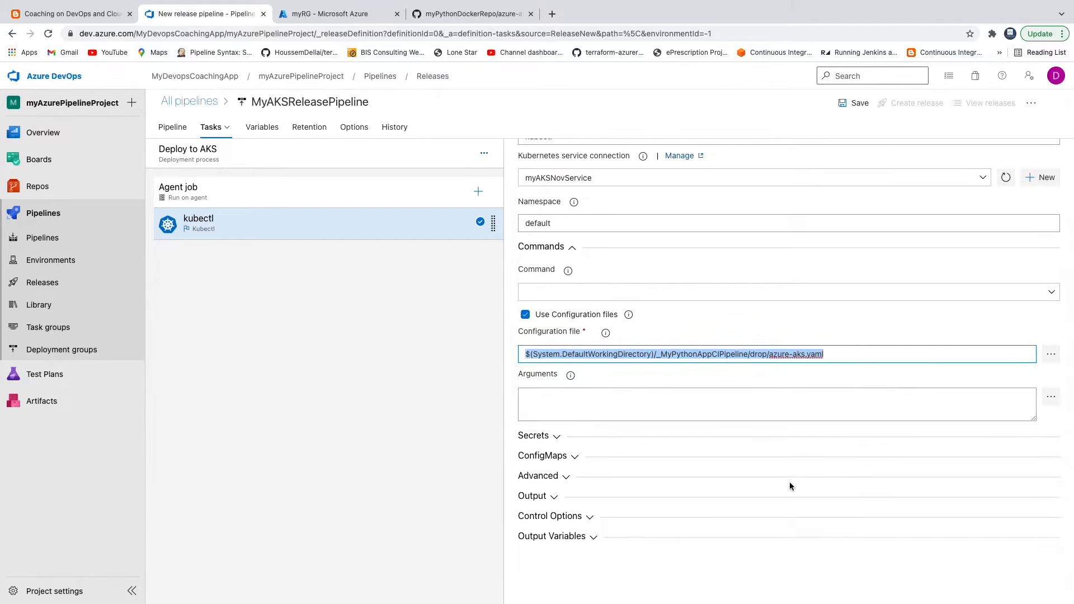
pyautogui.scroll(4, 790, 483)
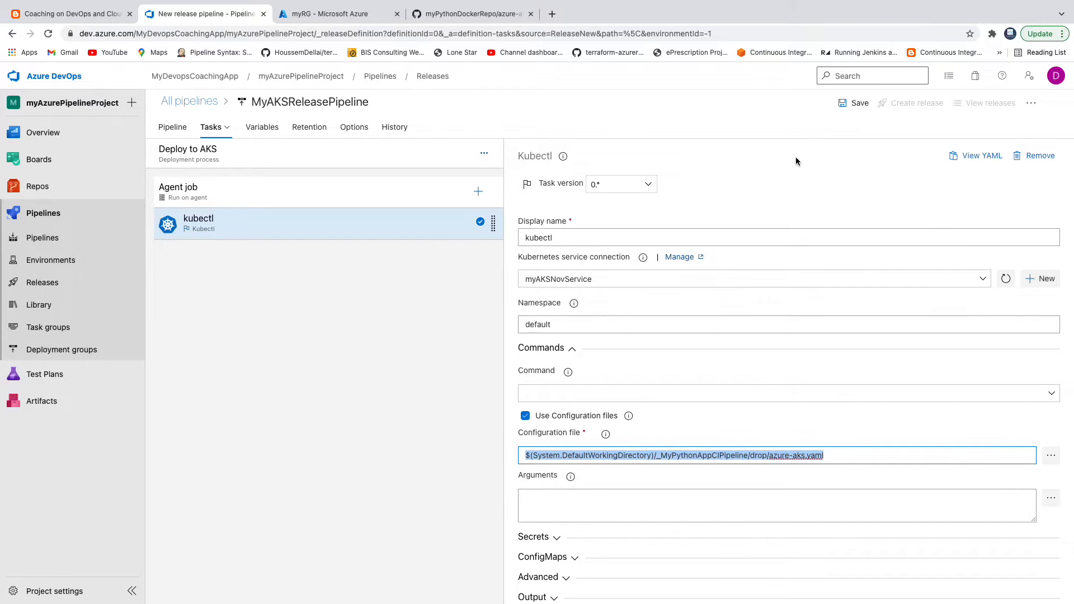
pyautogui.click(853, 103)
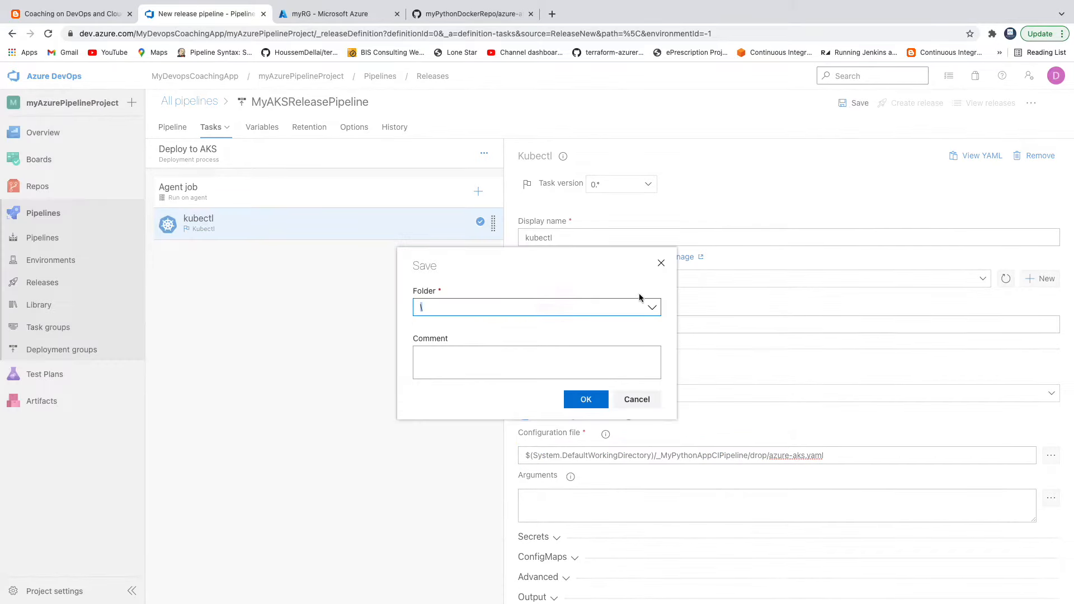
pyautogui.click(586, 400)
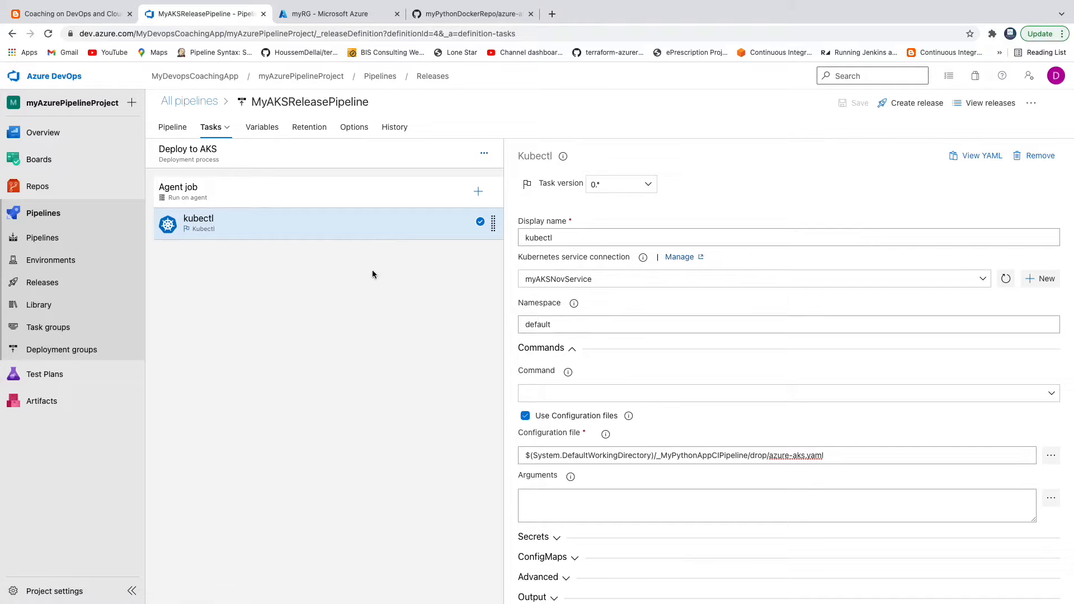
# Step: Create a release of MyAKSReleasePipeline with artifact version 20211104.1 and open its Deploy to AKS stage logs
pyautogui.click(926, 108)
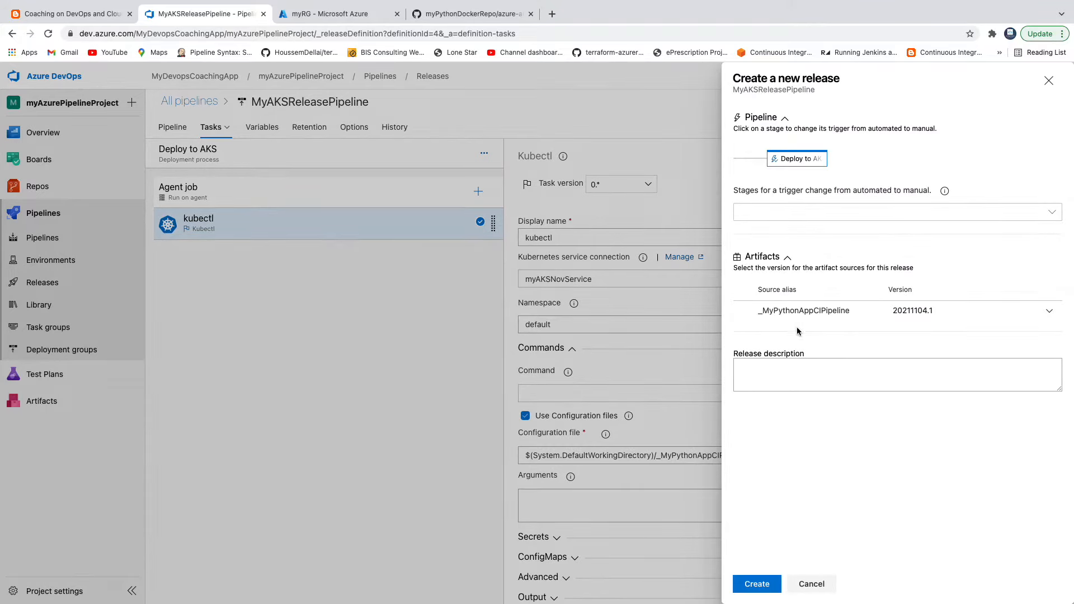
pyautogui.click(755, 585)
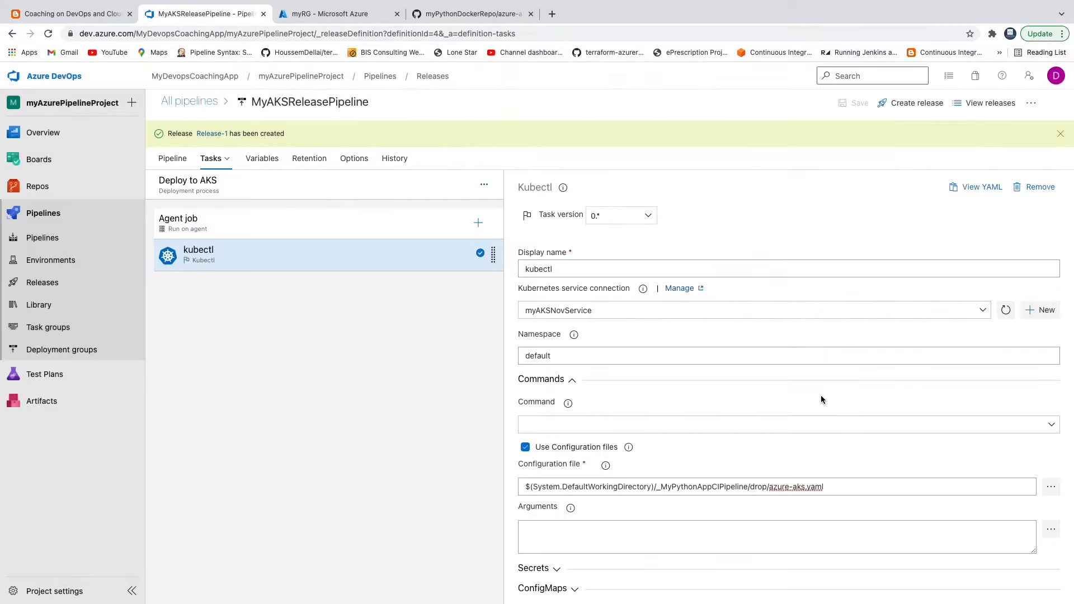
pyautogui.moveTo(232, 151)
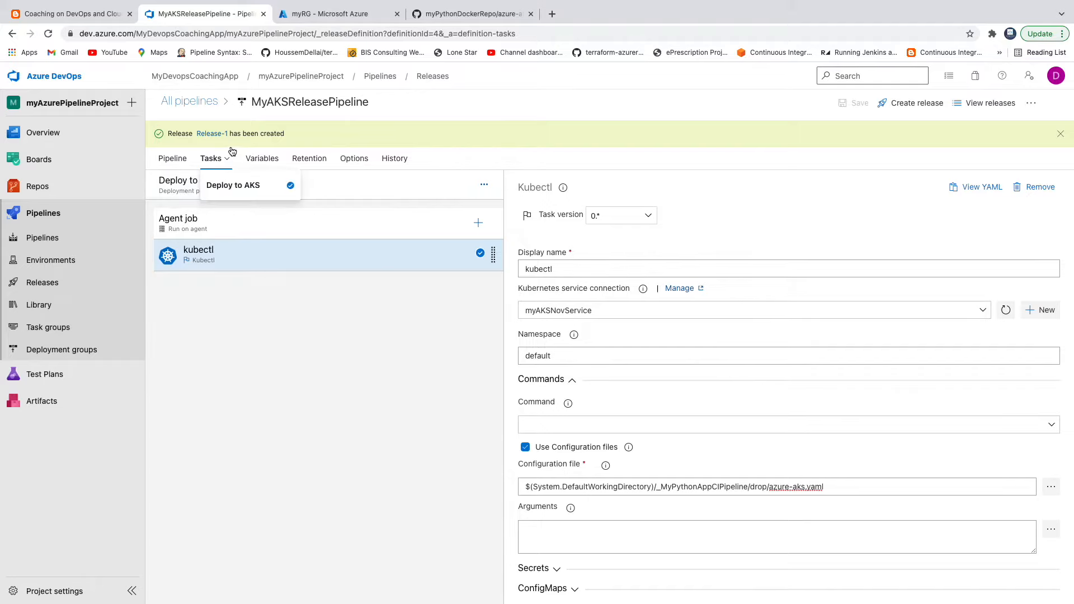
pyautogui.click(214, 134)
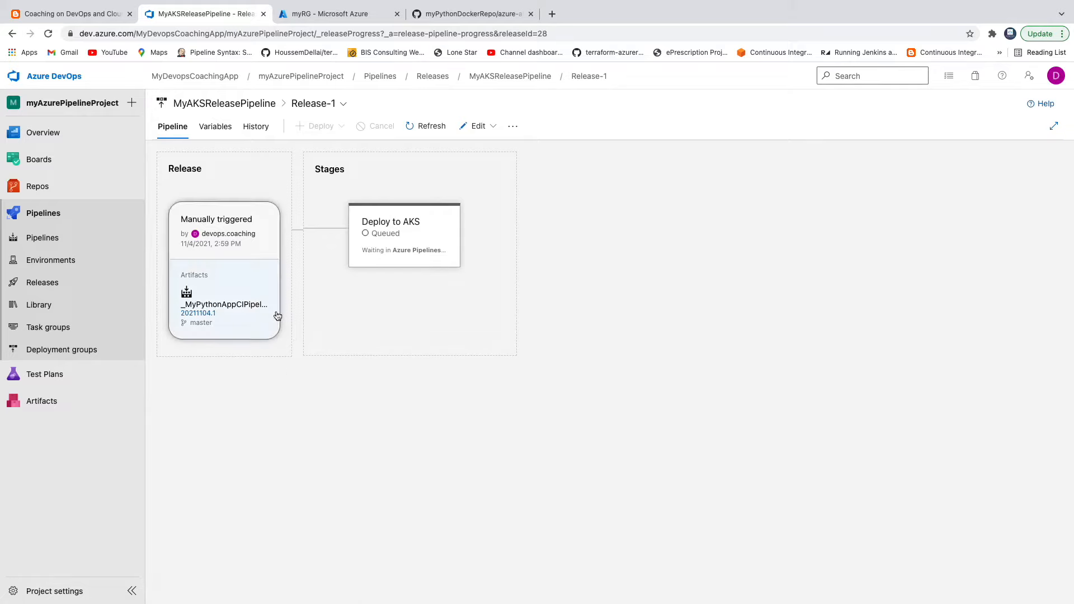
pyautogui.moveTo(383, 252)
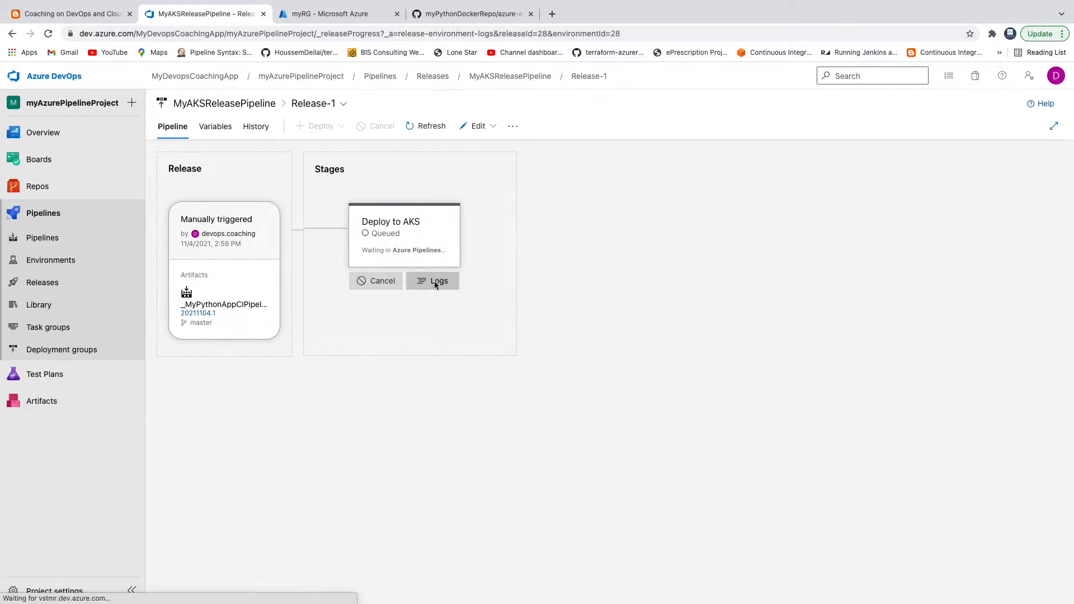
pyautogui.click(436, 280)
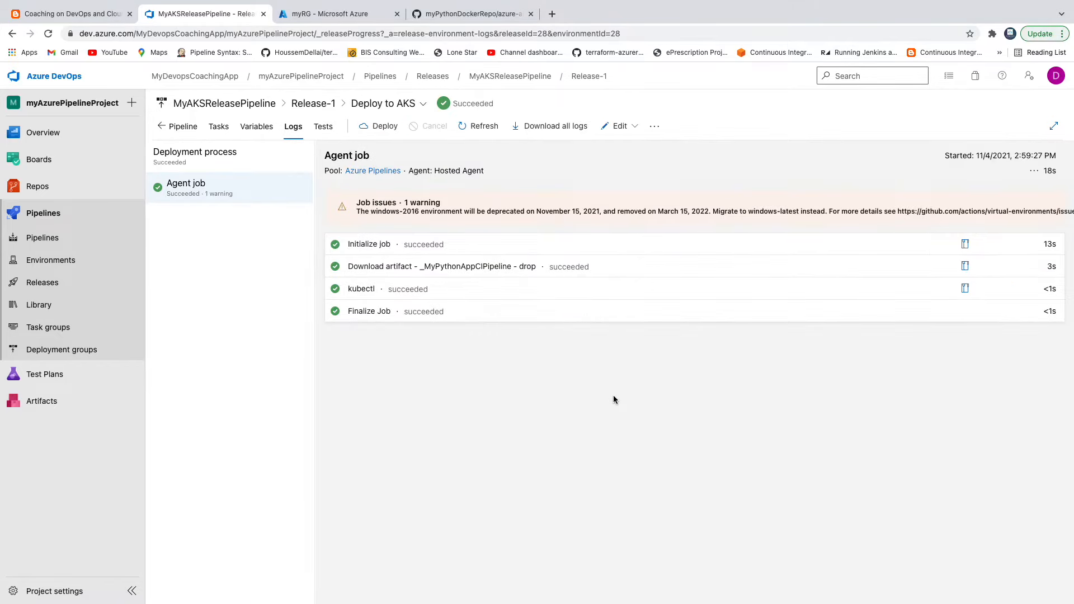
# Step: Inspect the detailed logs of the kubectl and Finalize Job tasks in the Deploy to AKS stage
pyautogui.click(384, 291)
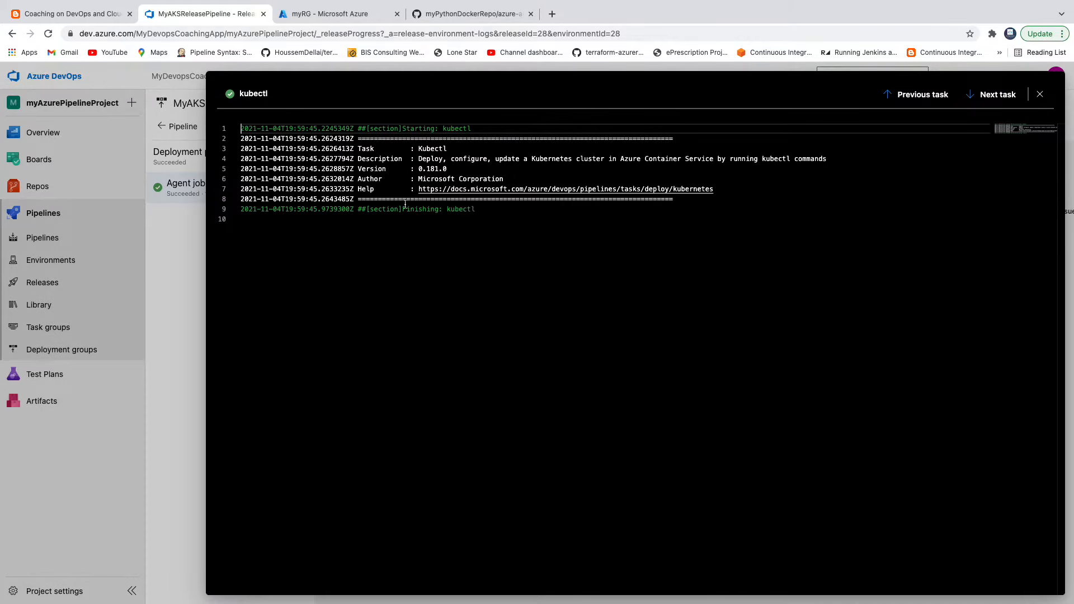
pyautogui.click(1041, 94)
pyautogui.click(400, 315)
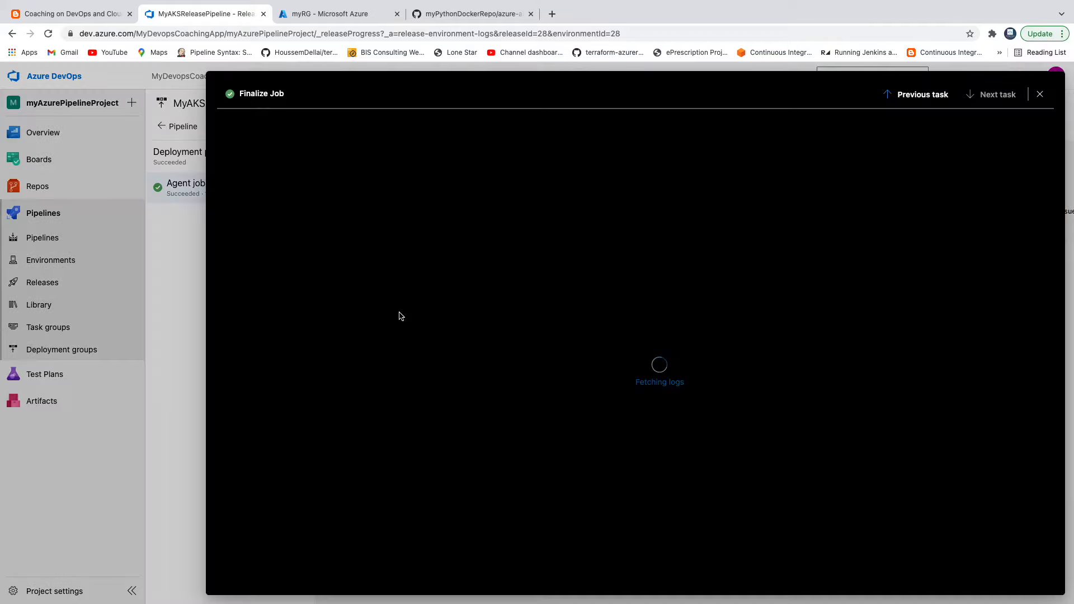
pyautogui.click(1040, 96)
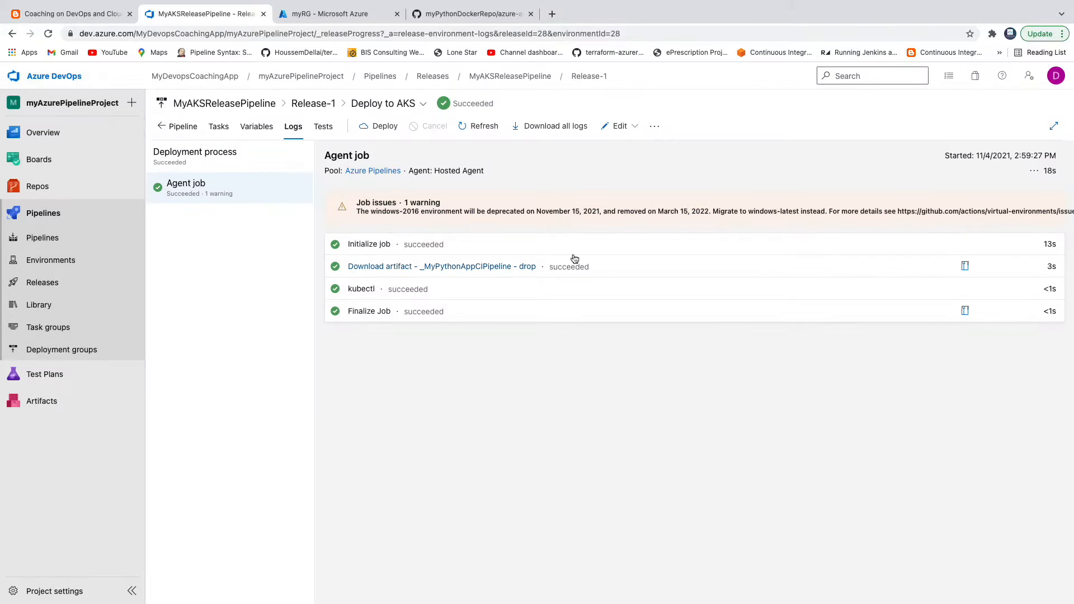
pyautogui.click(402, 291)
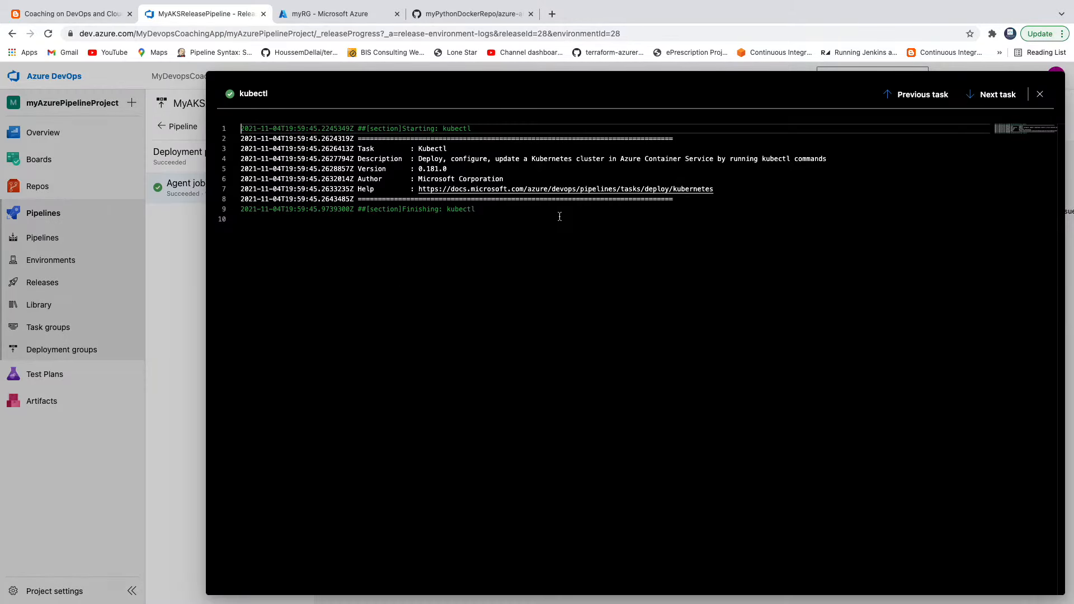
pyautogui.click(1041, 94)
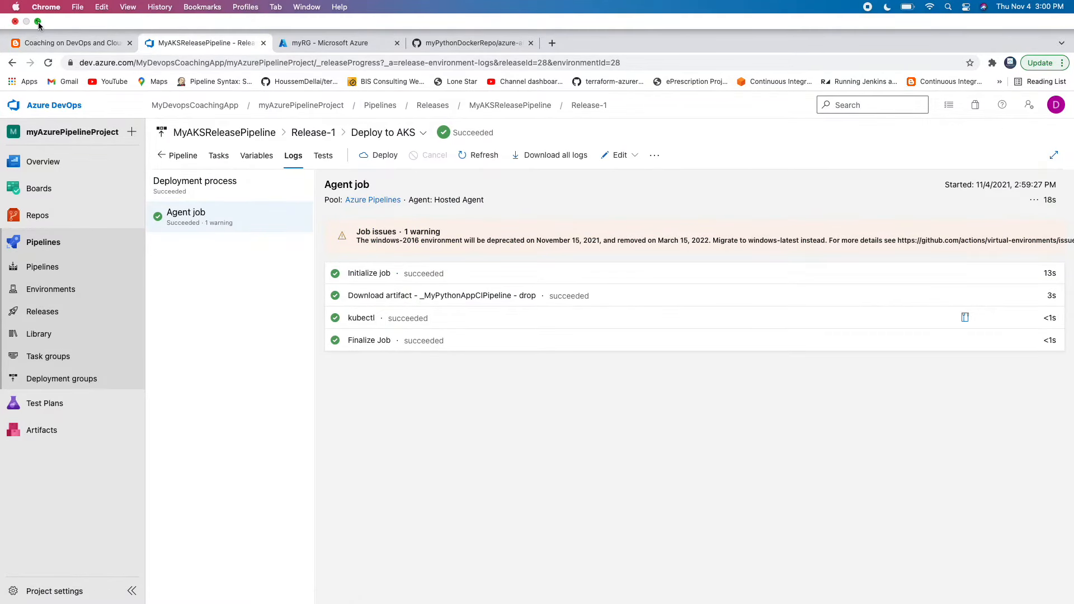
# Step: Switch to the iTerm2 terminal and list the cluster's pods with kubectl get pods
pyautogui.click(38, 22)
pyautogui.click(776, 257)
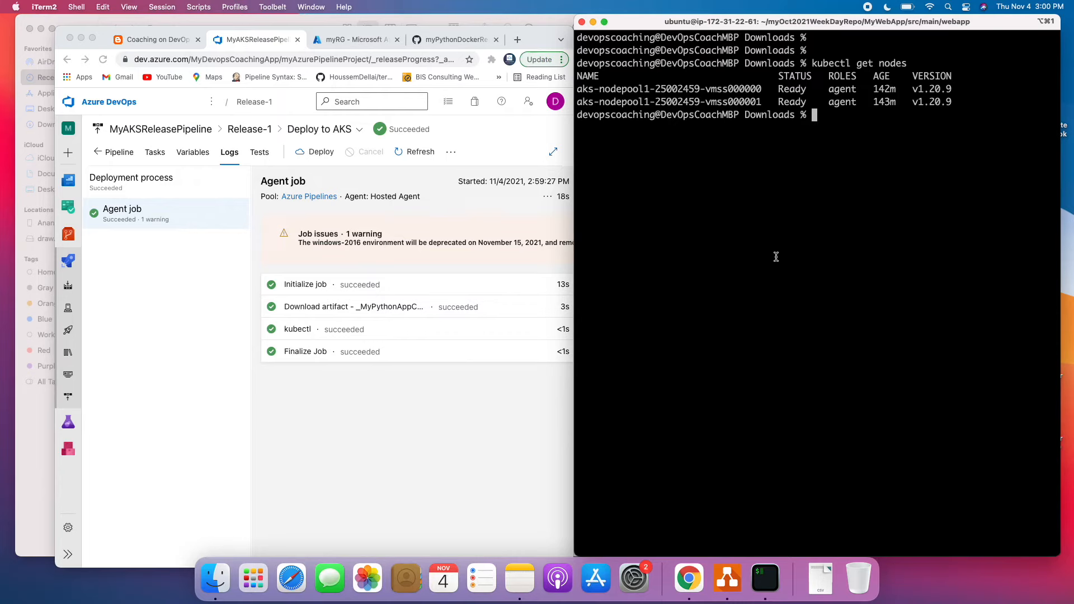
pyautogui.press('Up')
pyautogui.press('BackSpace')
pyautogui.press('BackSpace')
pyautogui.press('BackSpace')
pyautogui.press('BackSpace')
pyautogui.press('BackSpace')
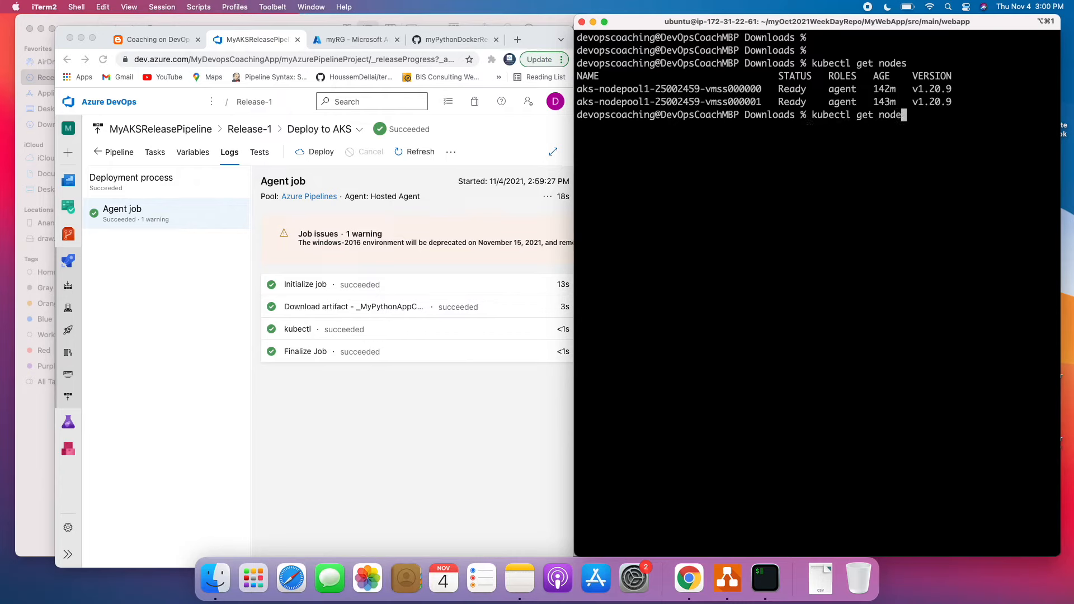
pyautogui.write('pods')
pyautogui.press('Return')
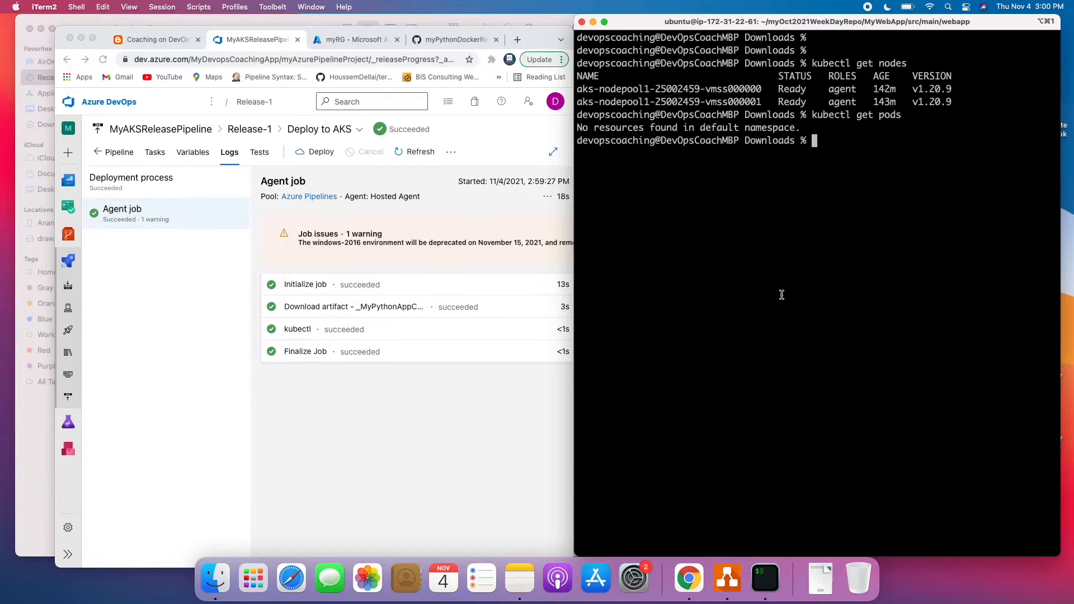
# Step: List the cluster's deployments with kubectl get deployments
pyautogui.press('Up')
pyautogui.press('BackSpace')
pyautogui.press('BackSpace')
pyautogui.press('BackSpace')
pyautogui.press('BackSpace')
pyautogui.write('deployme')
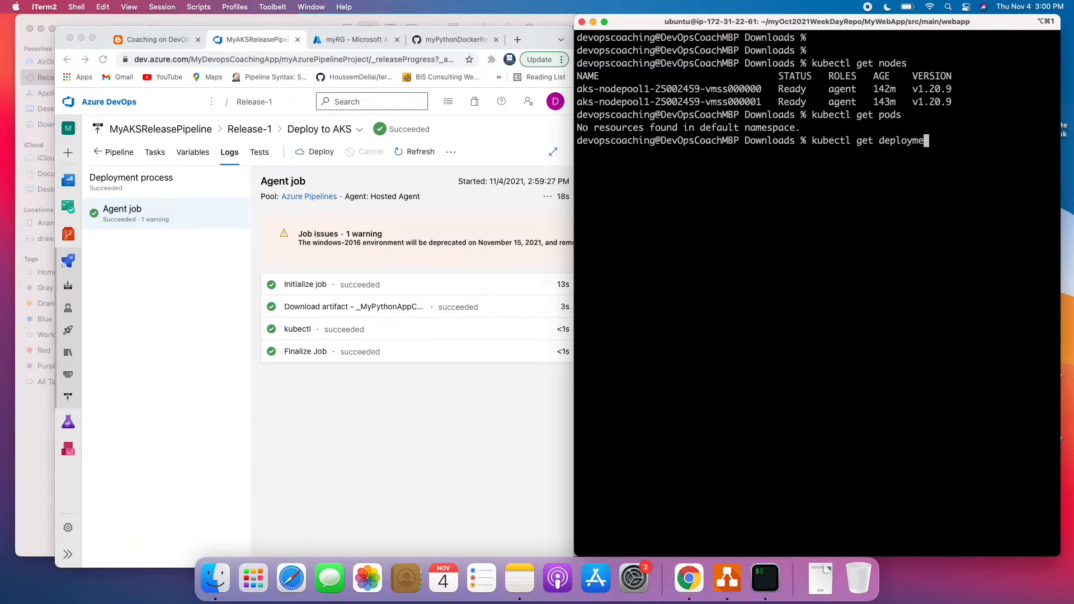
pyautogui.write('nts')
pyautogui.press('Return')
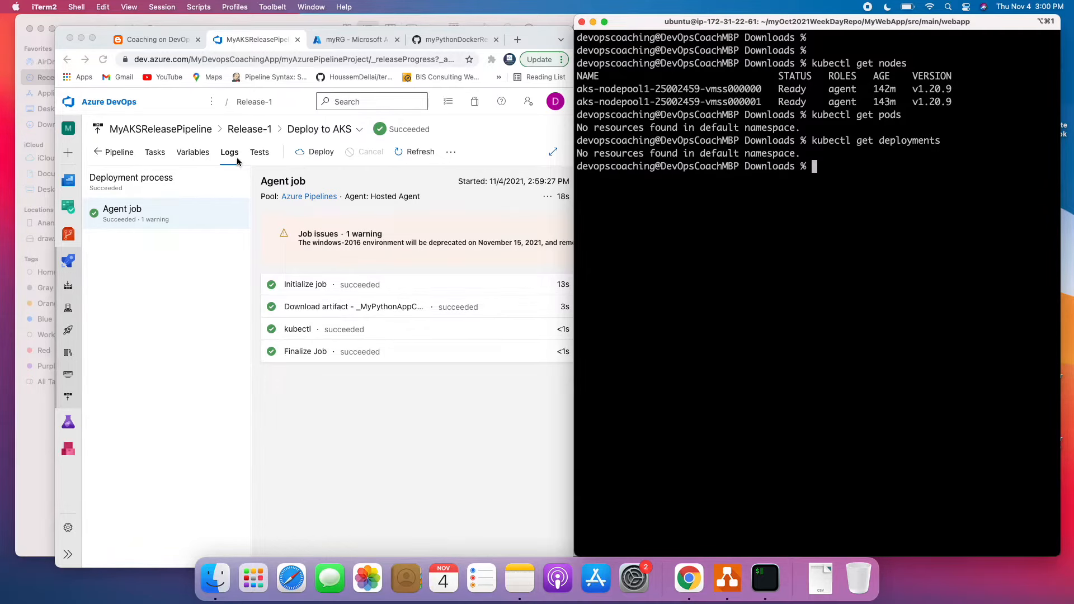
# Step: Switch back to Chrome, reopen the kubectl task of MyAKSReleasePipeline for editing and check its available Kubernetes service connections
pyautogui.click(92, 37)
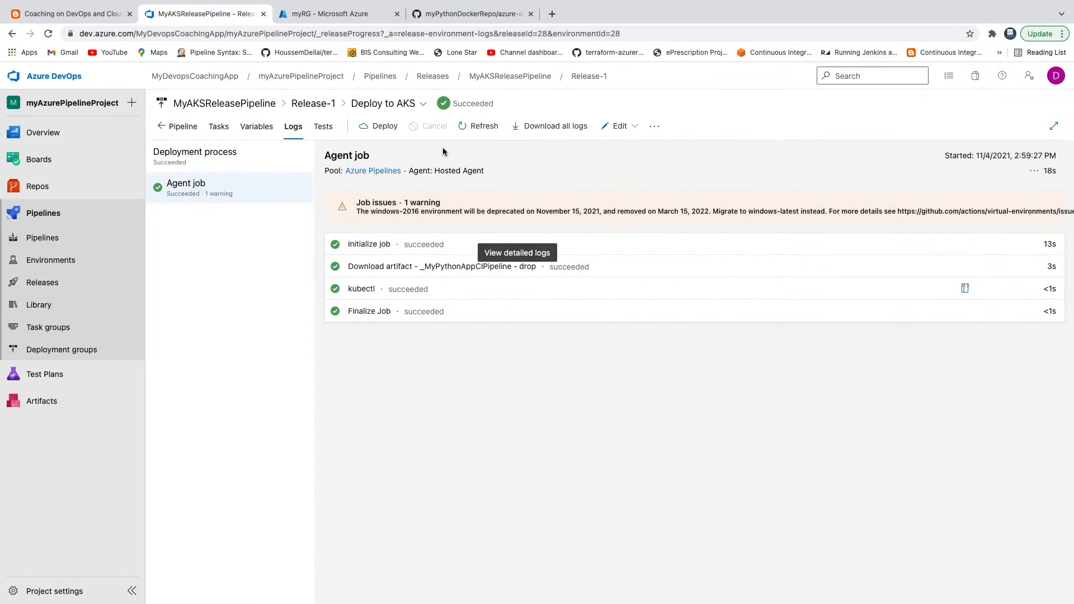
pyautogui.click(502, 81)
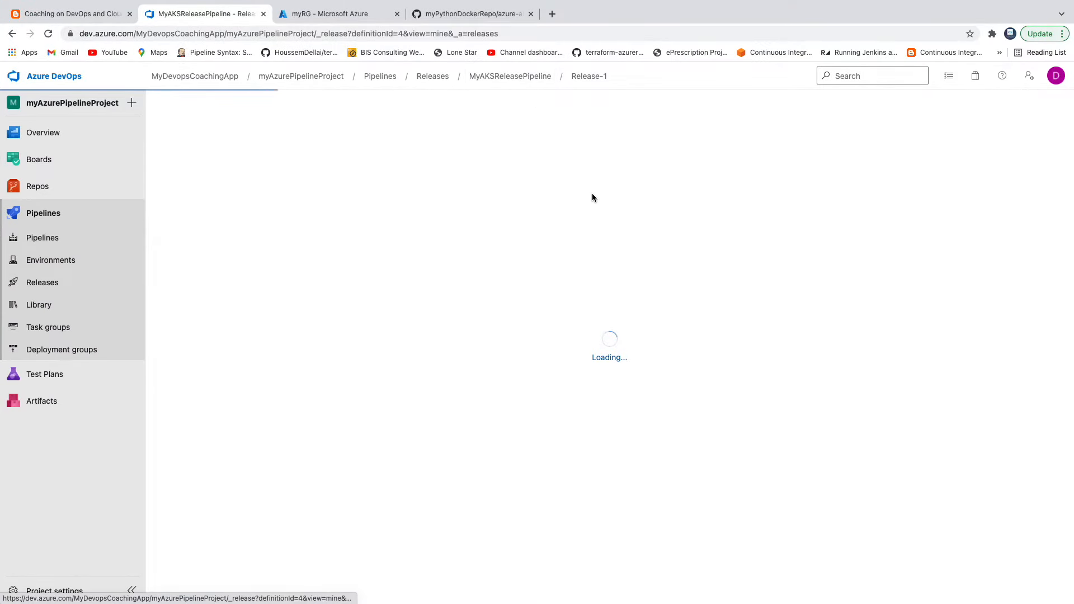
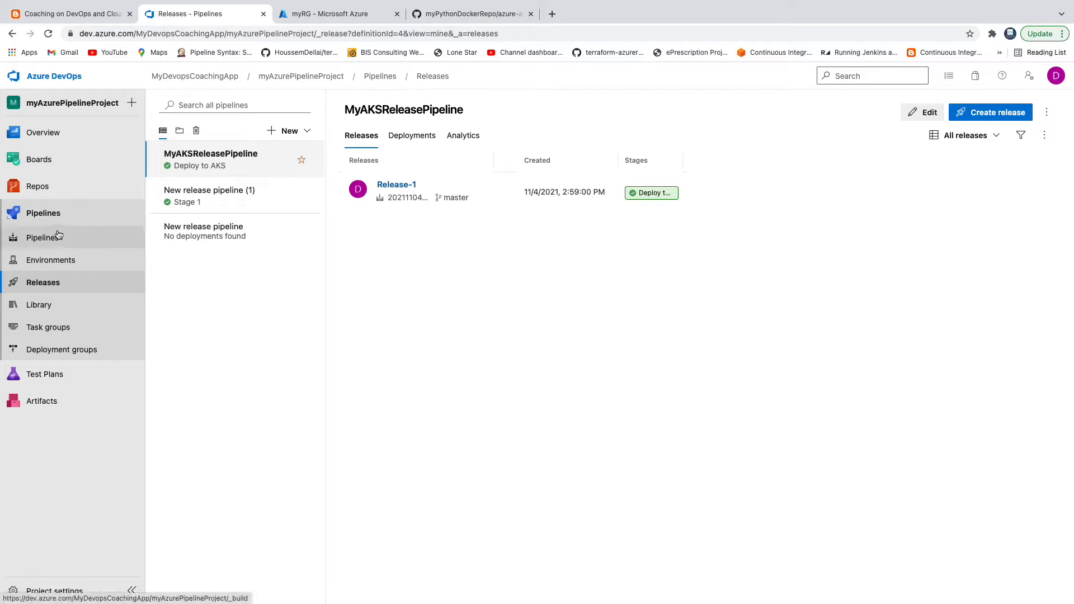
pyautogui.click(928, 114)
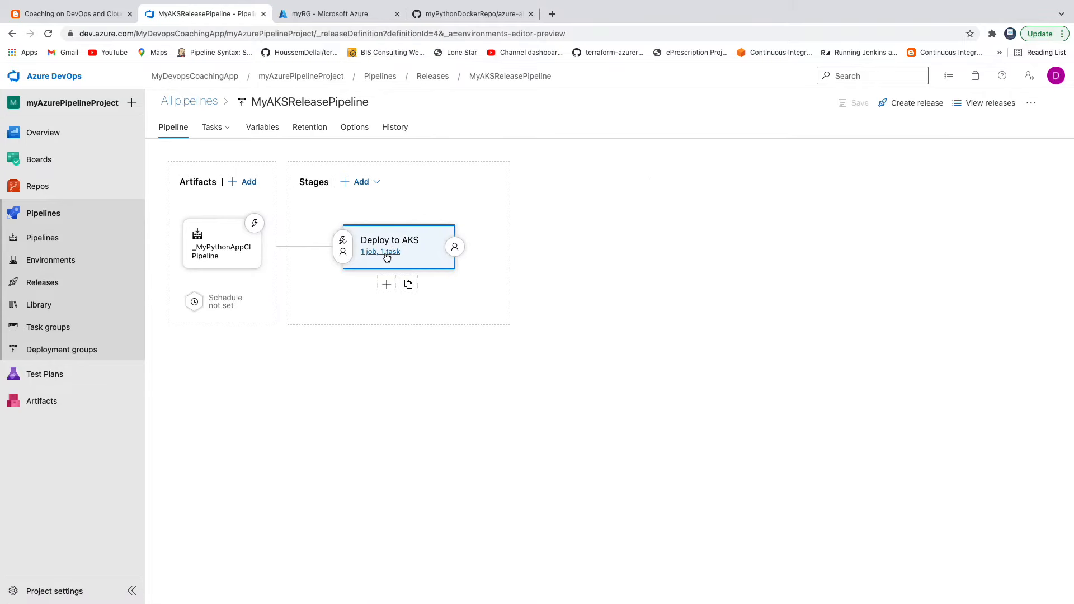
pyautogui.click(387, 253)
pyautogui.click(313, 229)
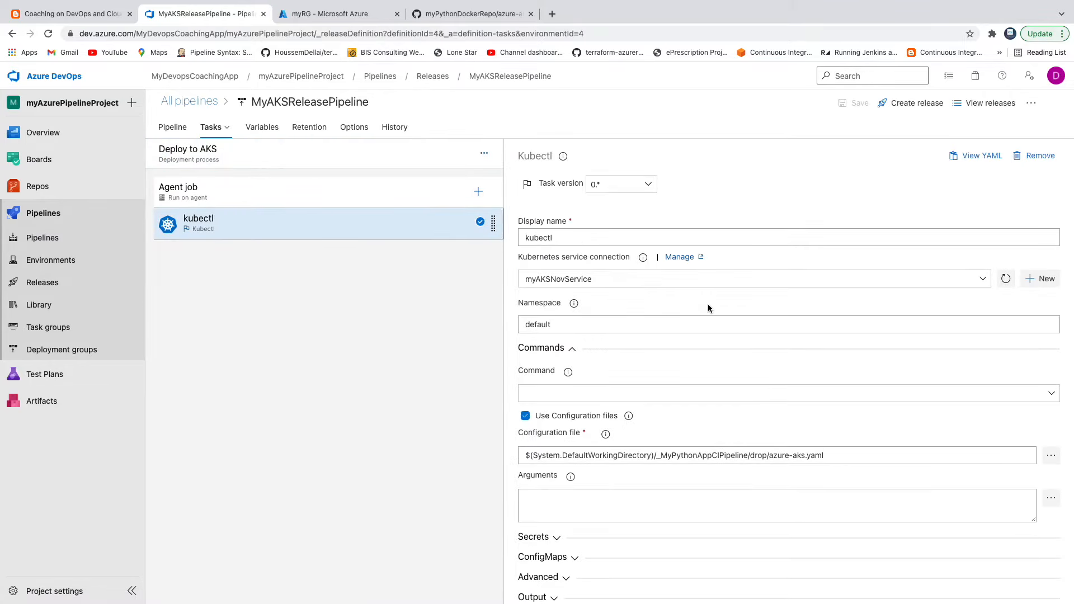
pyautogui.click(983, 280)
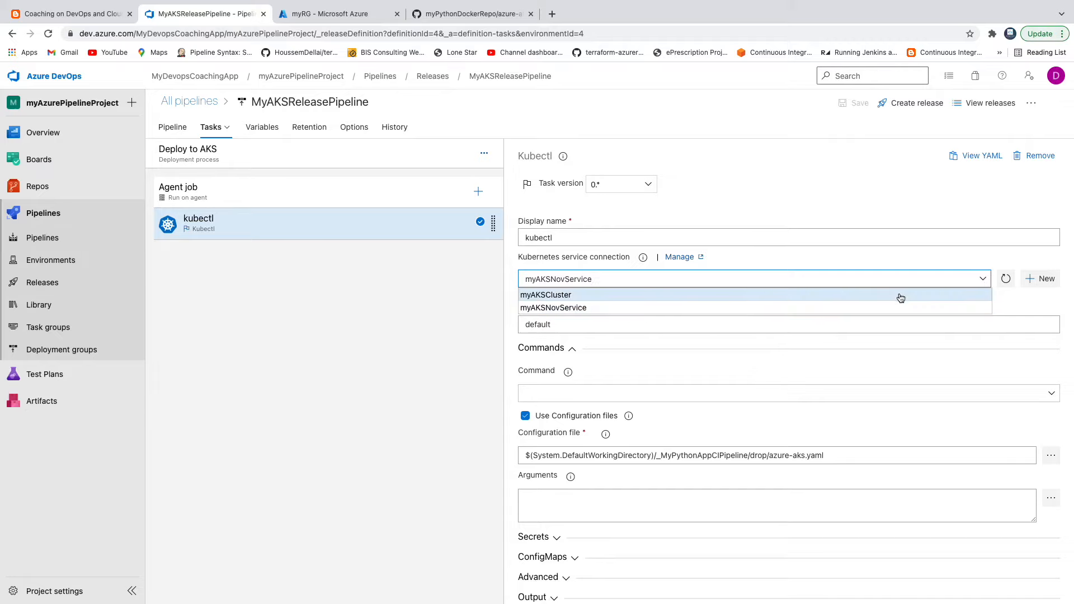
pyautogui.click(1019, 298)
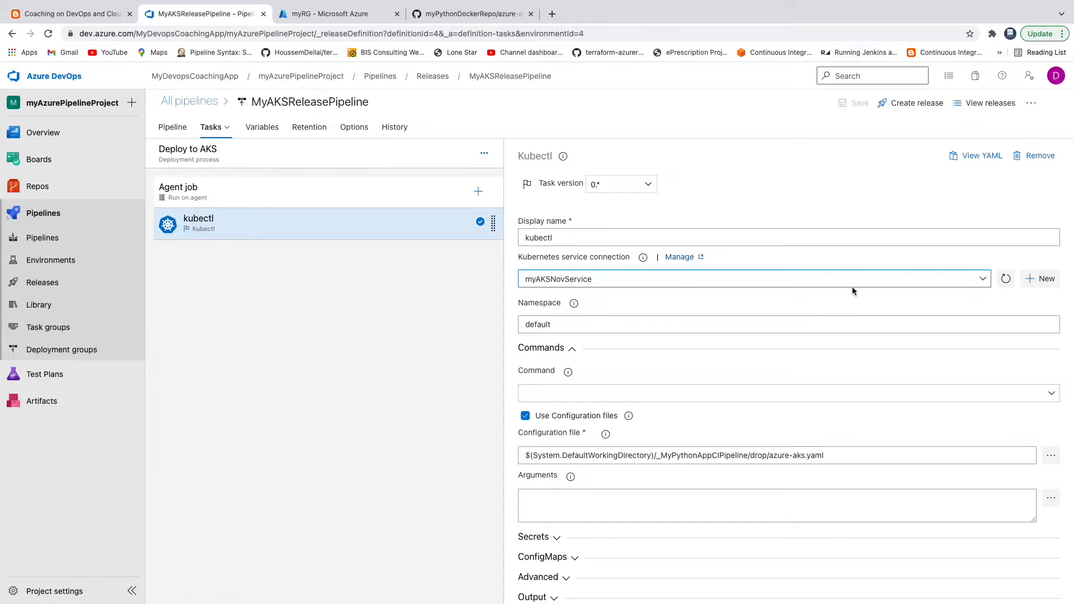
# Step: Delete the myAKSCluster Kubernetes service connection from the project's service connections
pyautogui.click(54, 592)
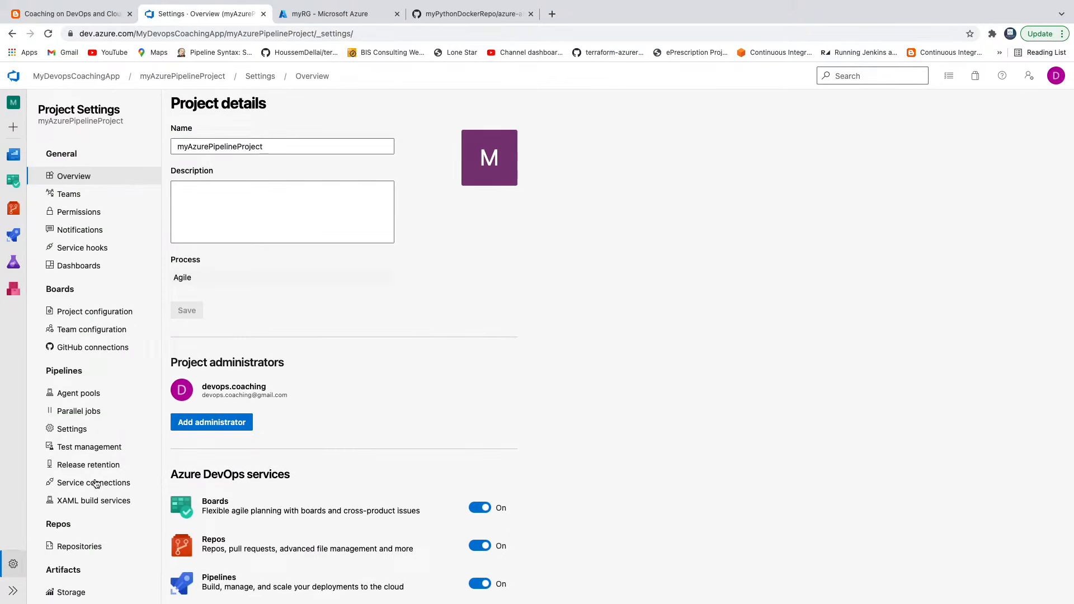
pyautogui.click(94, 482)
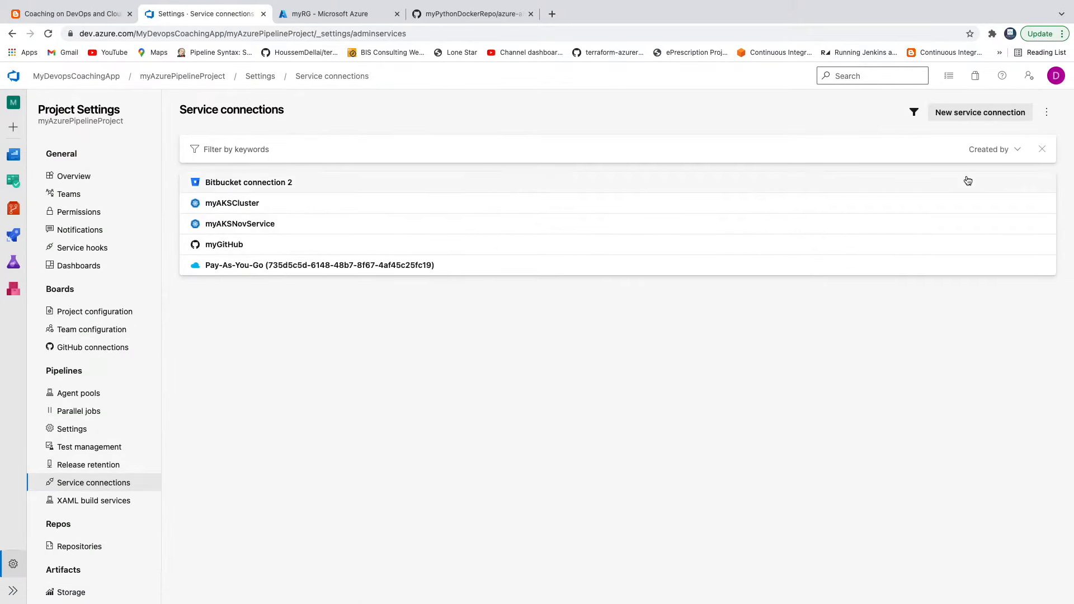
pyautogui.click(538, 201)
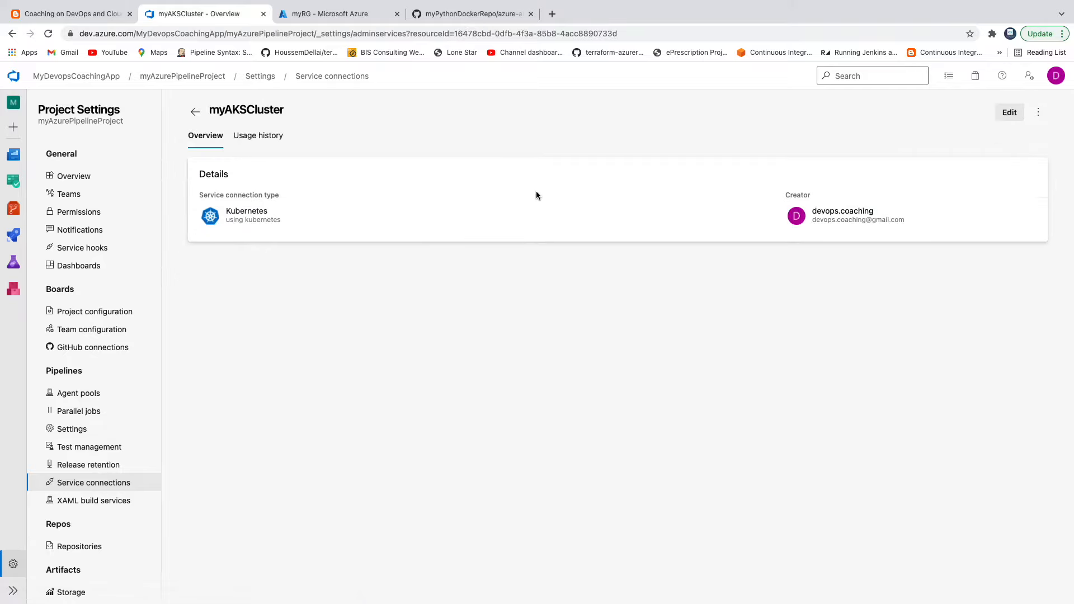
pyautogui.click(1038, 115)
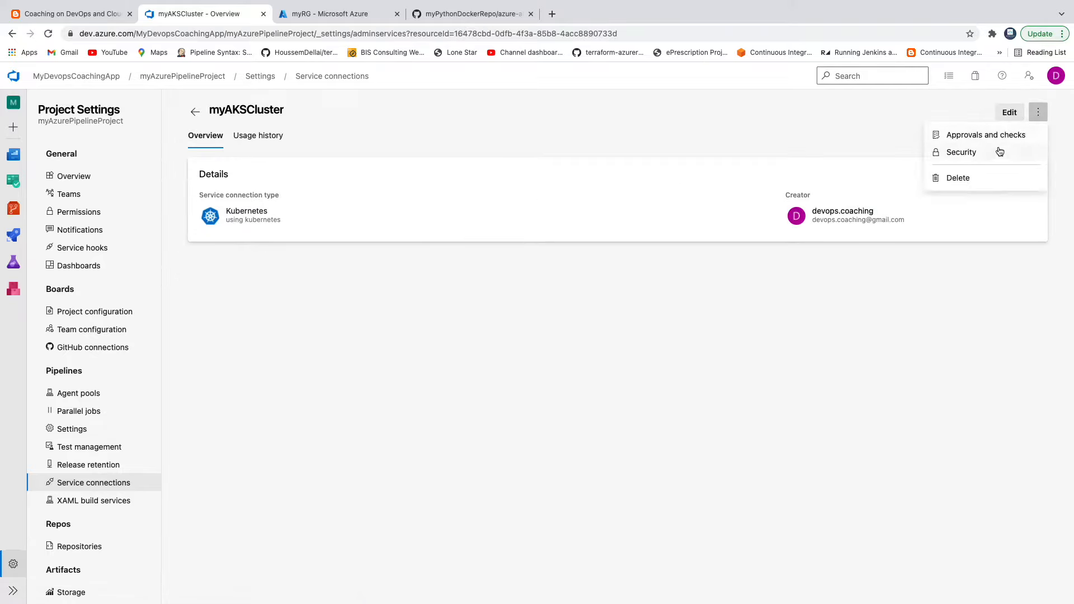
pyautogui.click(960, 175)
pyautogui.click(638, 364)
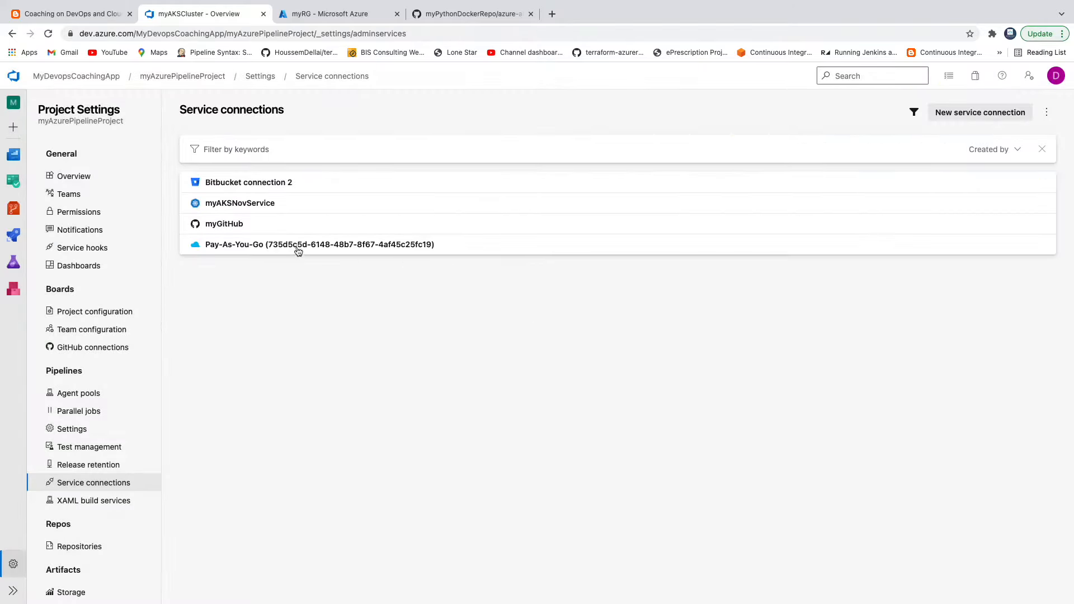
# Step: Delete the myAKSNovService Kubernetes service connection from the project
pyautogui.click(262, 206)
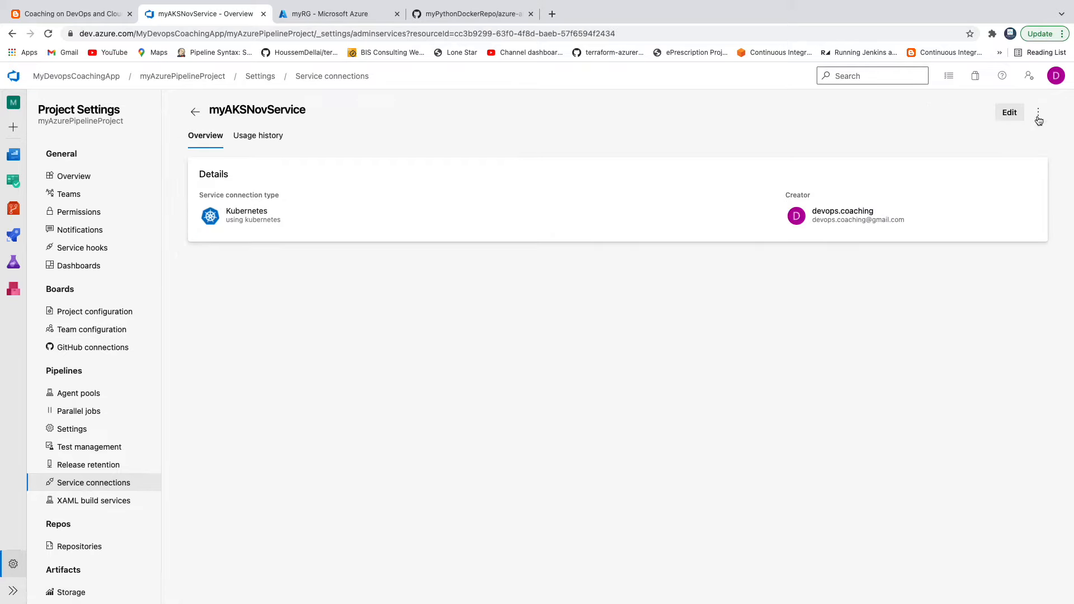
pyautogui.click(1039, 114)
pyautogui.click(958, 178)
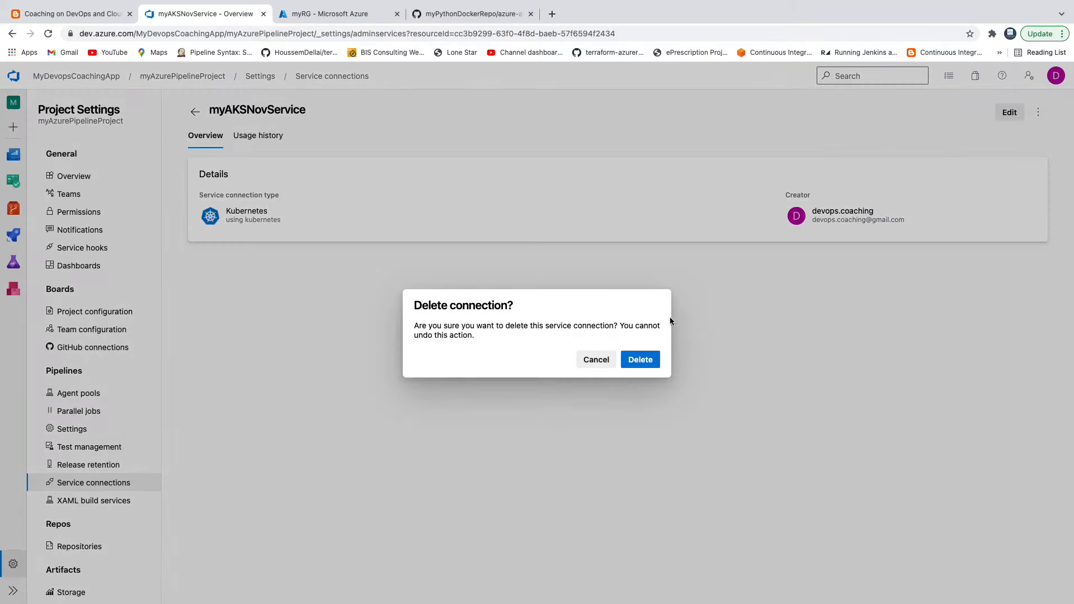
pyautogui.click(637, 362)
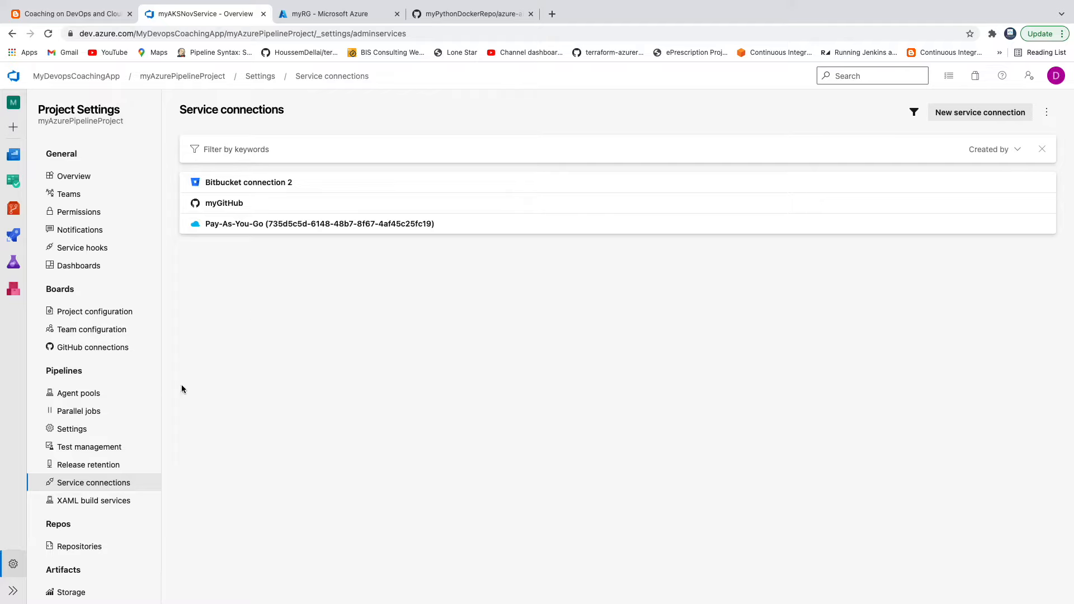
# Step: Return to the project's releases and open the kubectl task in MyAKSReleasePipeline's Deploy to AKS stage for editing
pyautogui.click(192, 77)
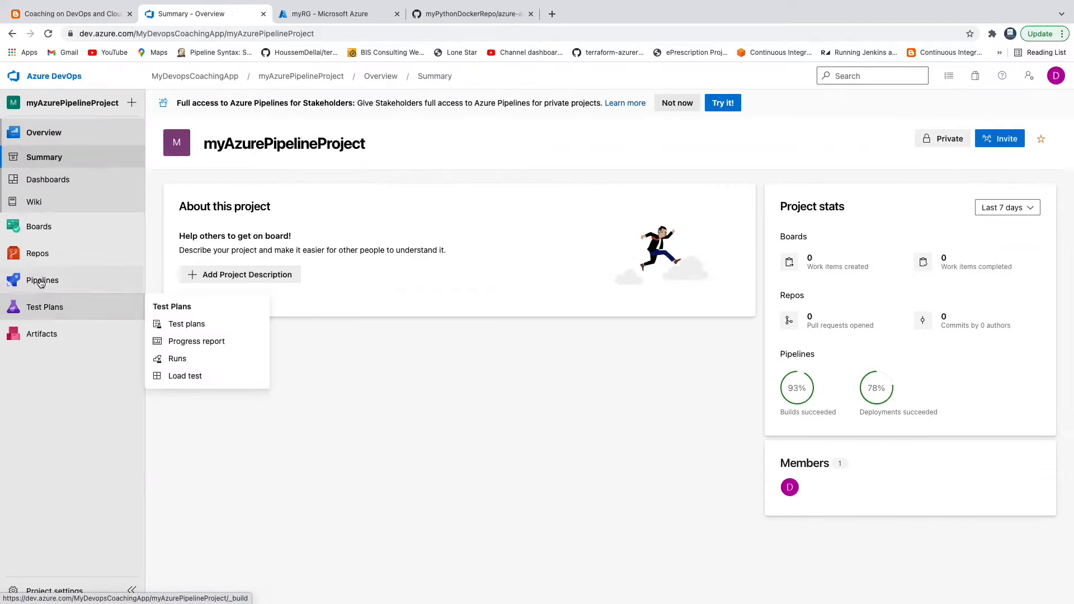
pyautogui.click(42, 280)
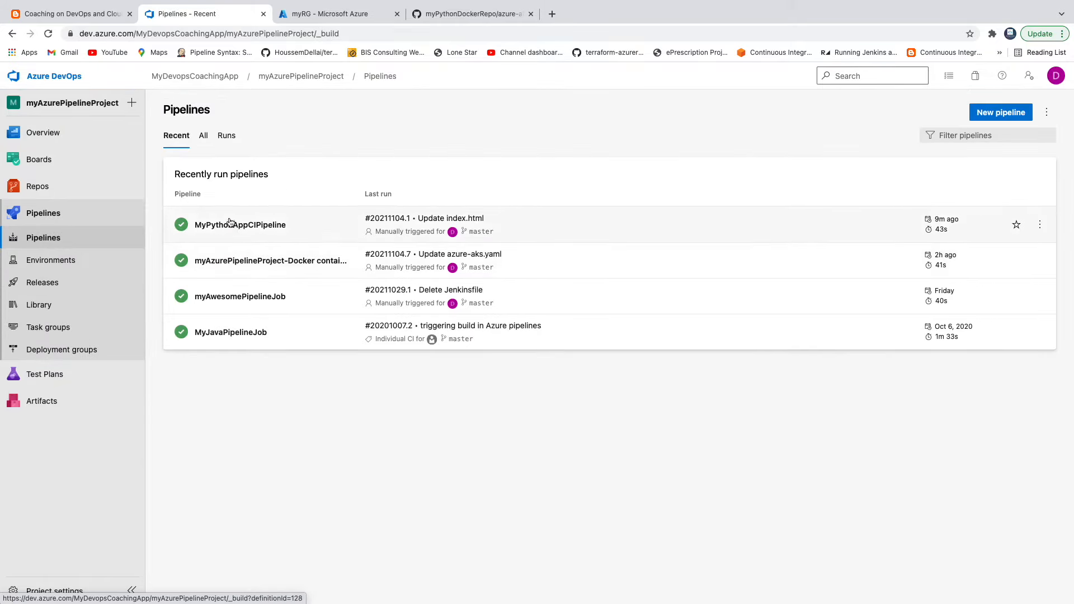
pyautogui.click(45, 290)
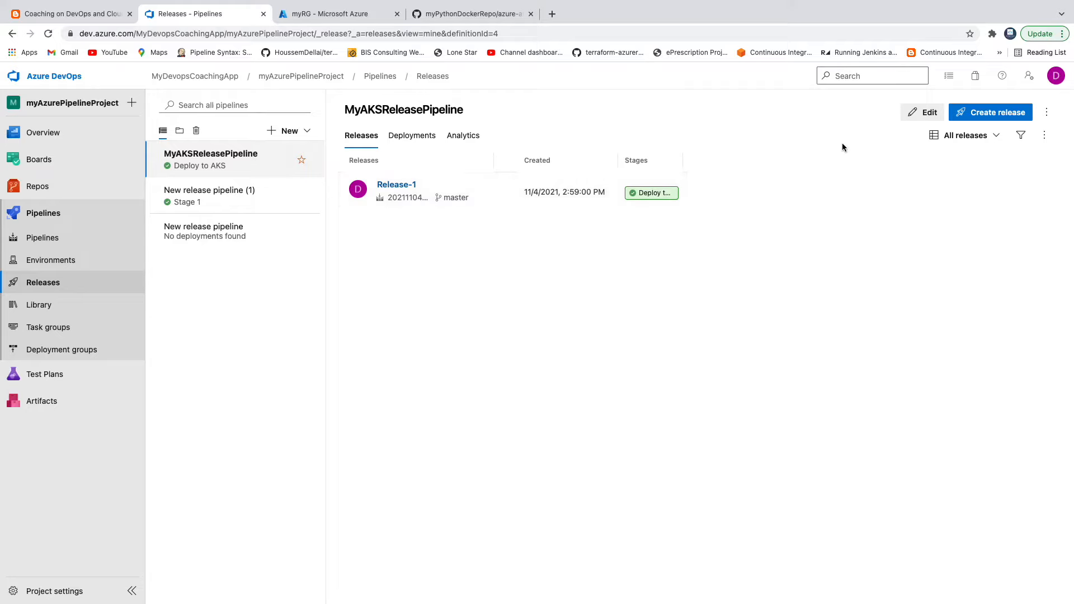
pyautogui.click(930, 113)
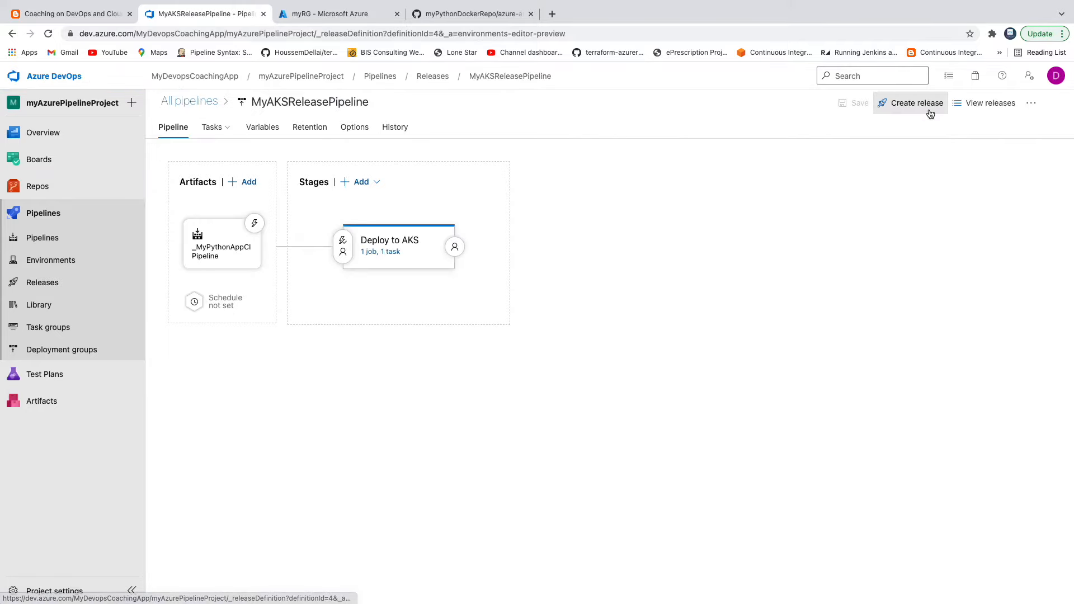
pyautogui.click(367, 250)
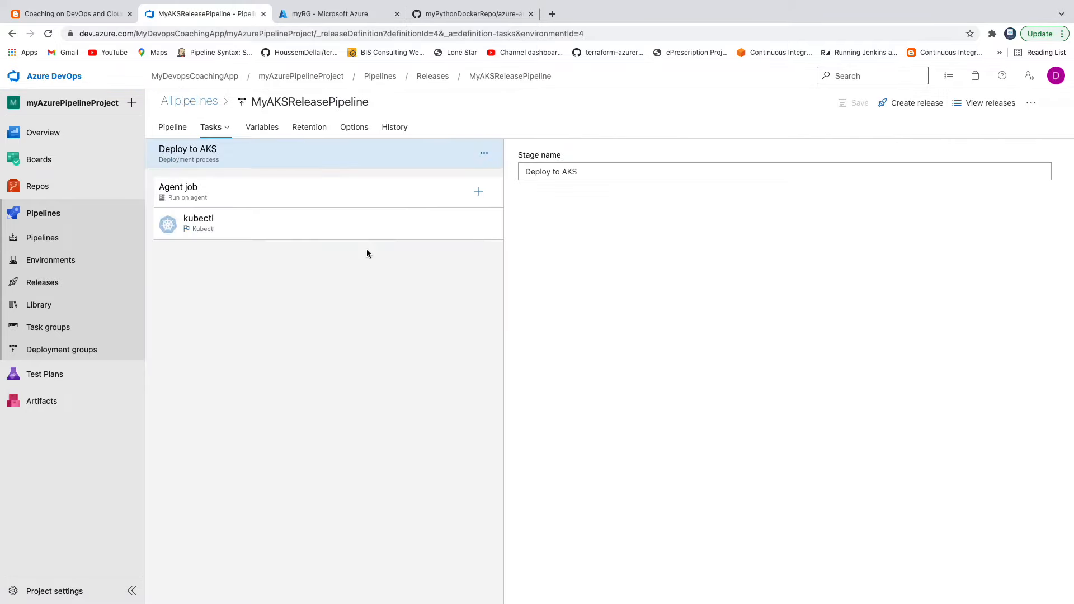
pyautogui.click(254, 227)
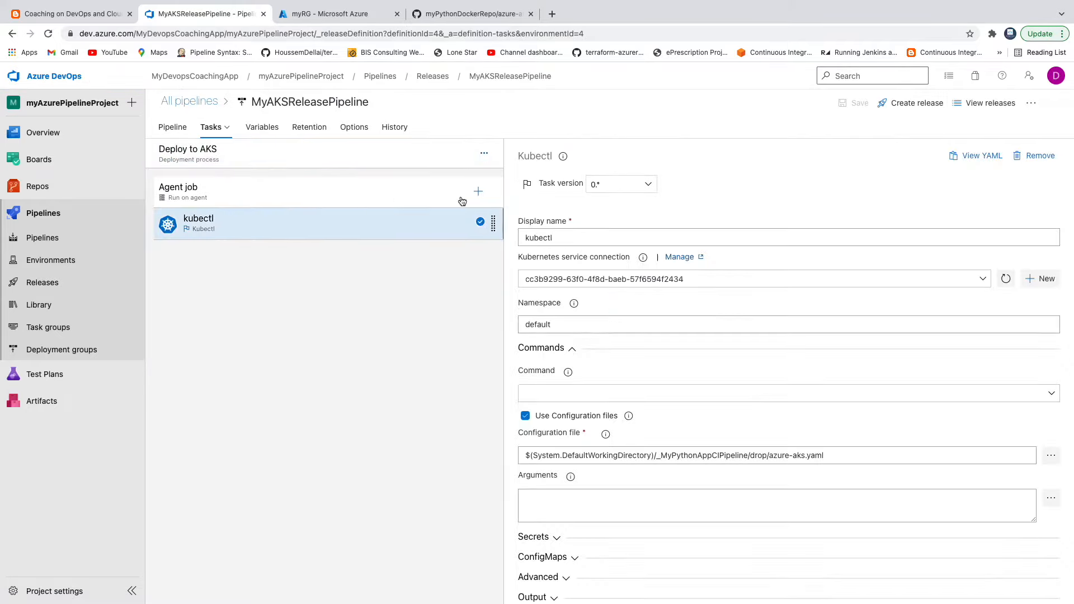
# Step: Start a new service connection for the kubectl task with cluster myAKSCluster (myRG), namespace default and cluster admin credentials
pyautogui.click(1041, 279)
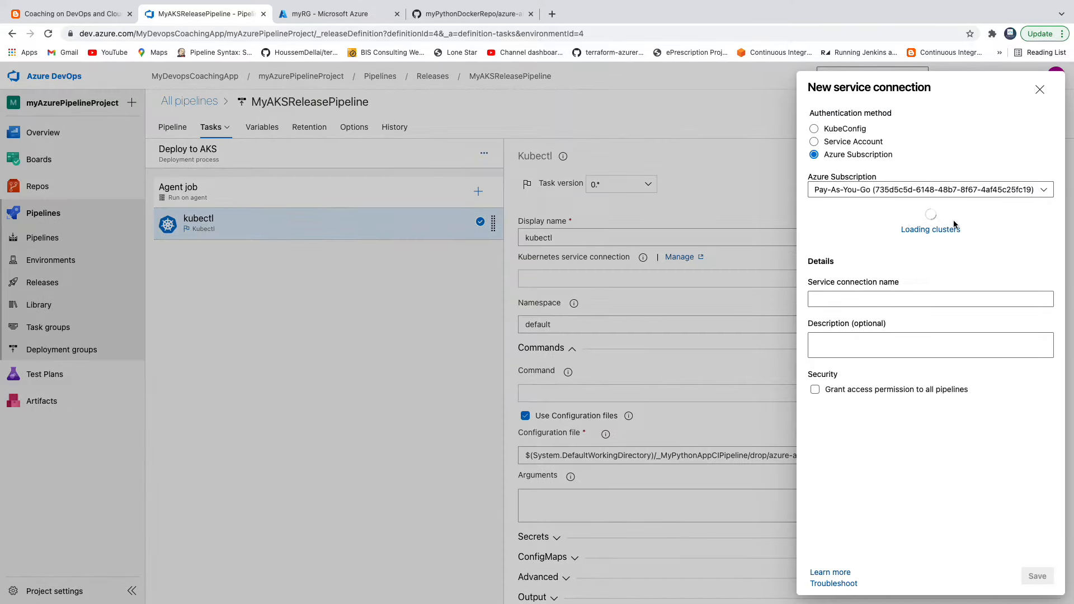
pyautogui.click(1043, 227)
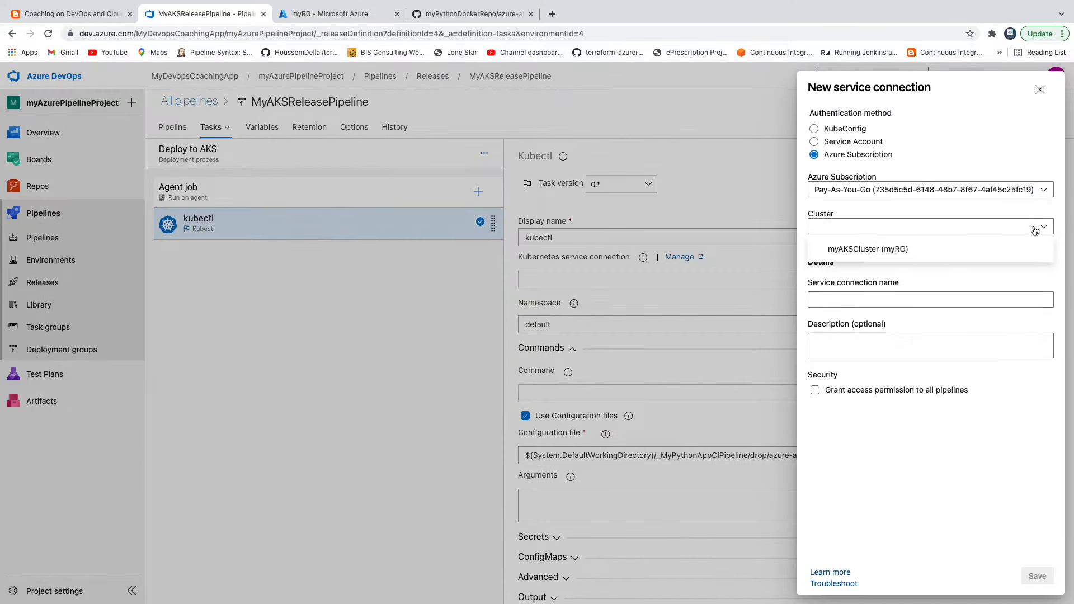
pyautogui.click(869, 249)
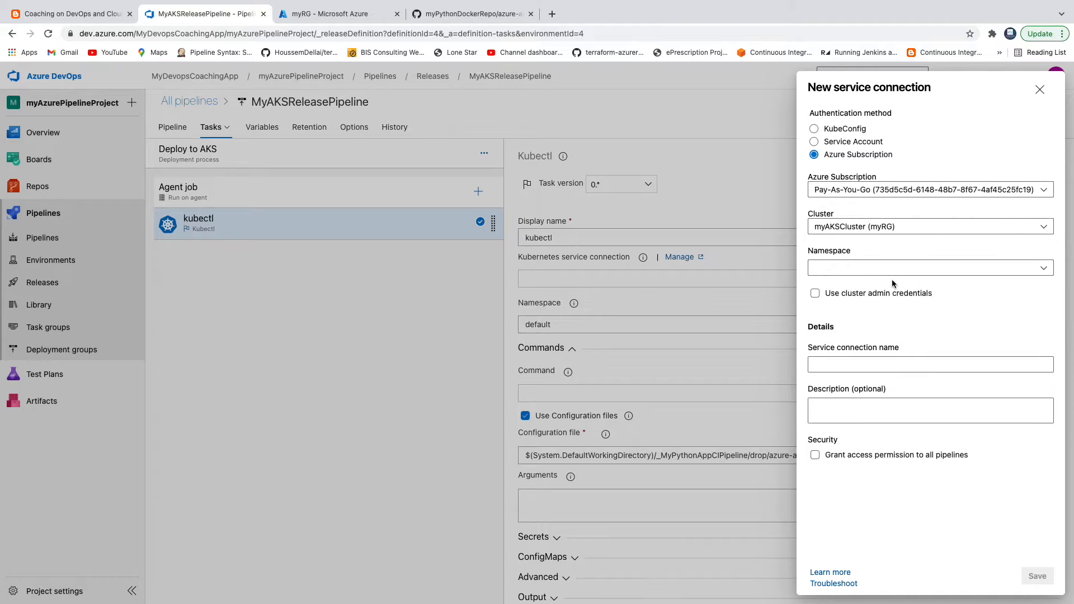
pyautogui.click(1045, 269)
pyautogui.click(835, 291)
pyautogui.click(815, 295)
# Step: Name the service connection myAKS, grant access permission to all pipelines, and save it as the kubectl task's connection
pyautogui.click(843, 364)
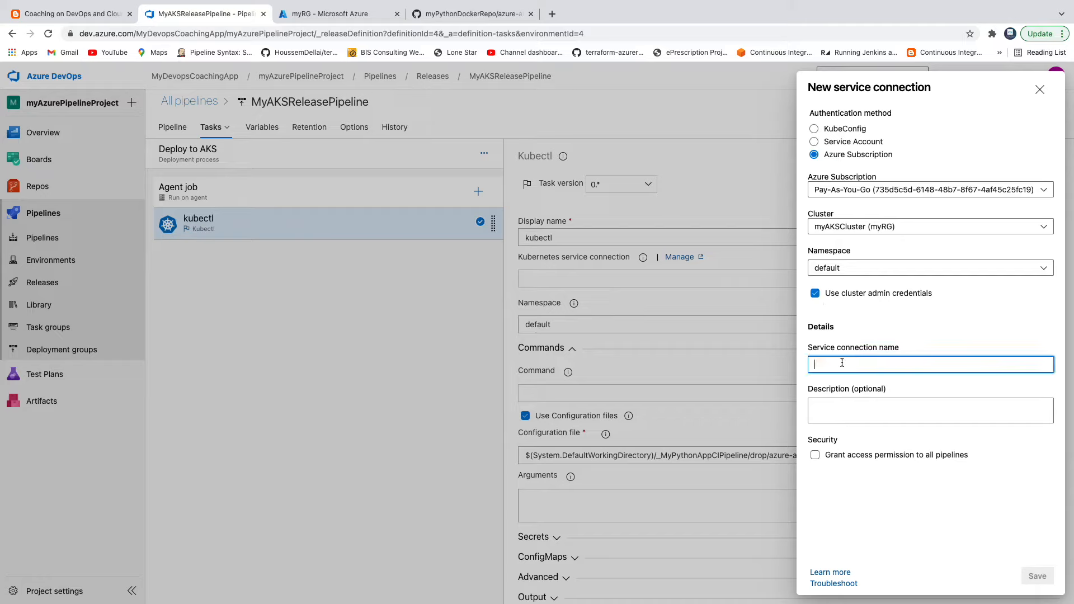
pyautogui.write('myAKS')
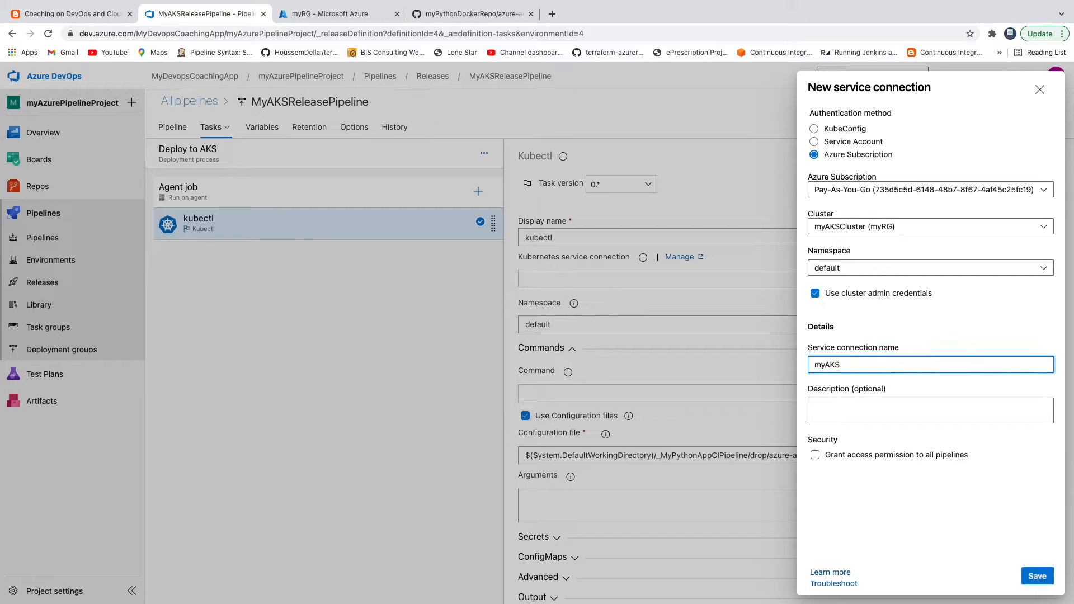
pyautogui.click(815, 455)
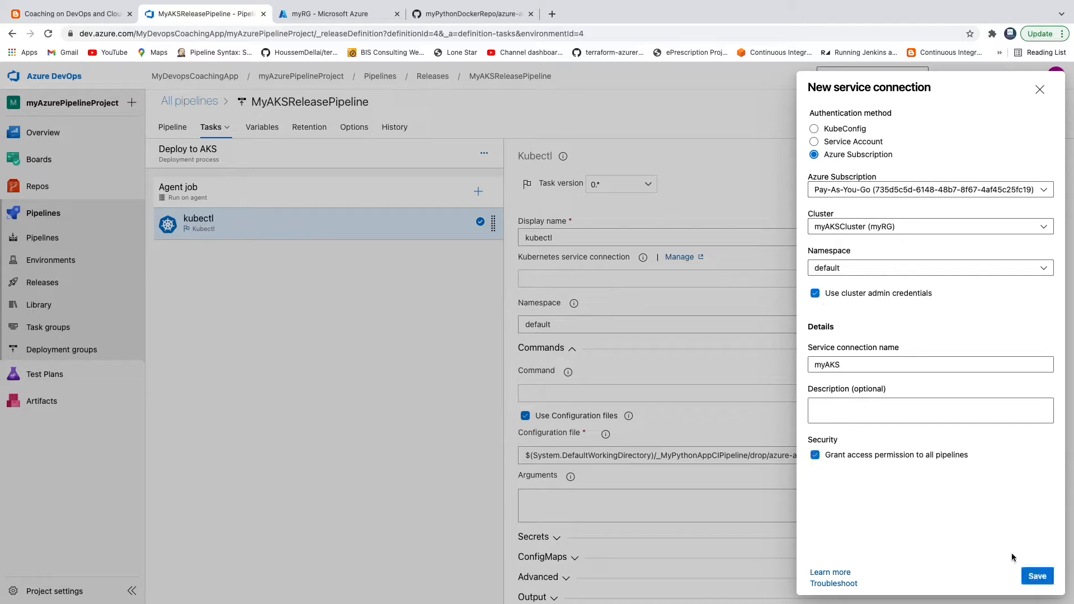
pyautogui.click(1038, 577)
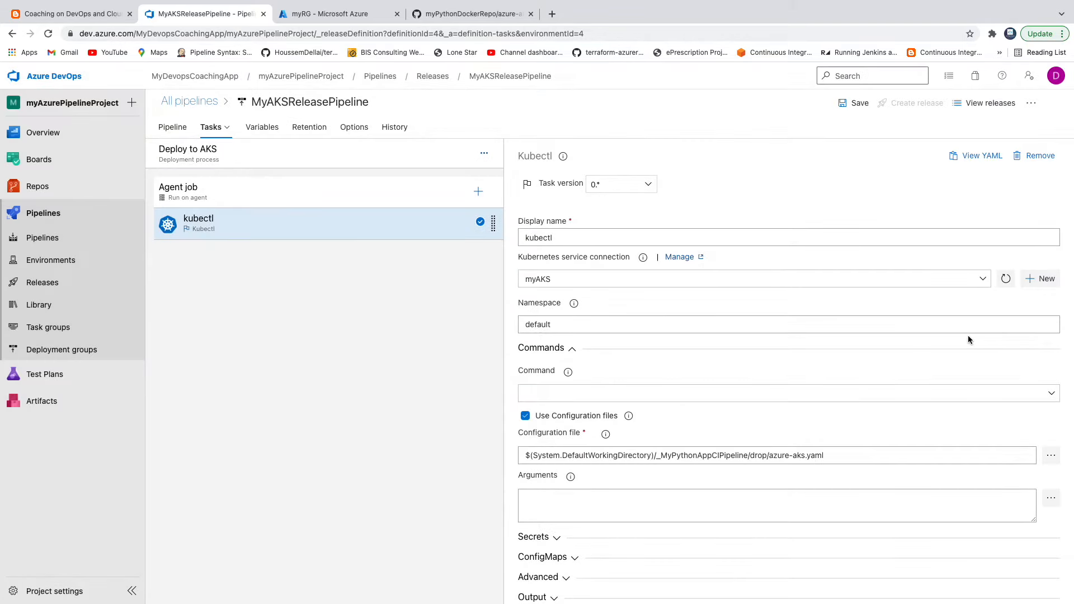
pyautogui.click(984, 280)
pyautogui.click(601, 296)
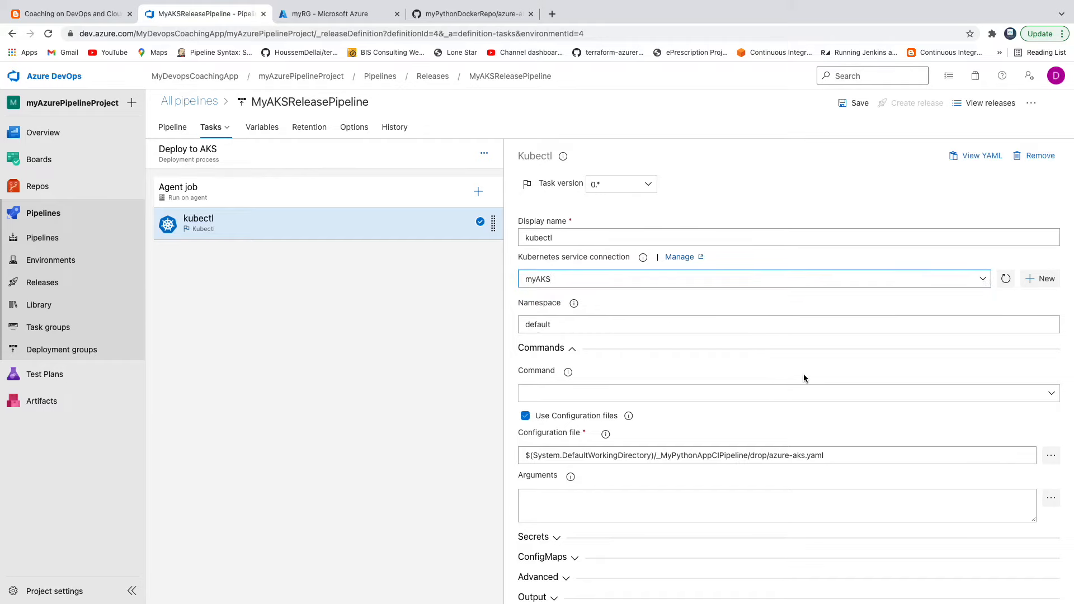
# Step: Set the kubectl task's command to apply and save the release pipeline without a comment
pyautogui.scroll(-2, 803, 379)
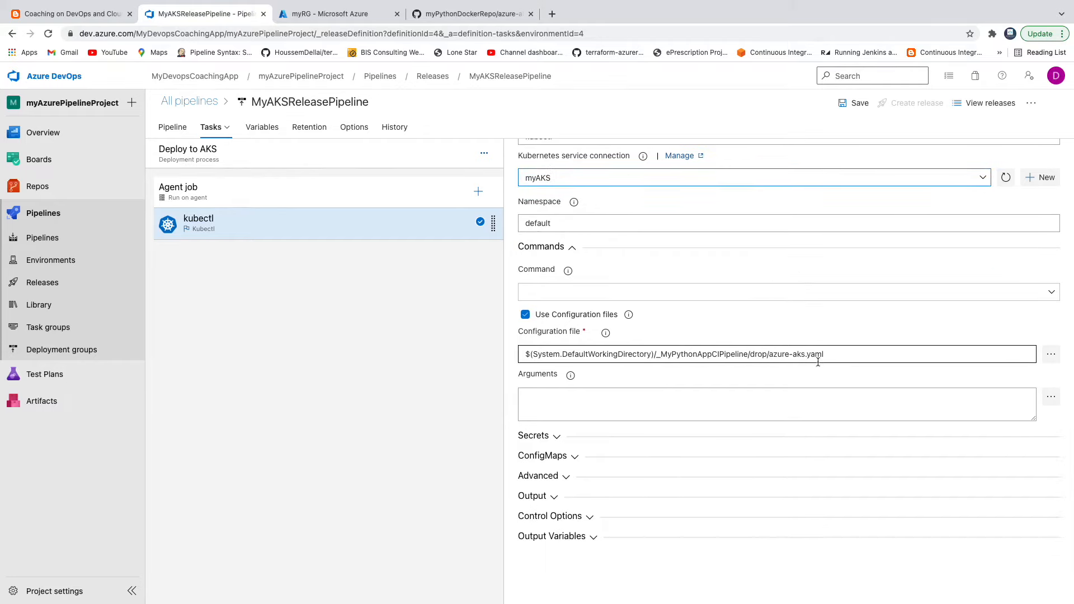
pyautogui.click(586, 294)
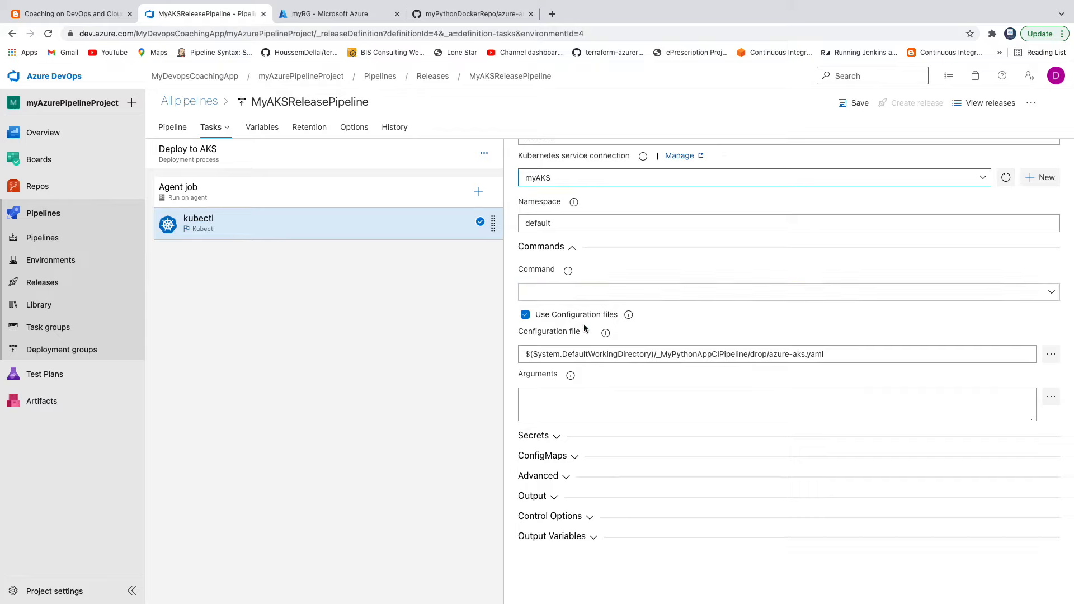
pyautogui.click(1052, 292)
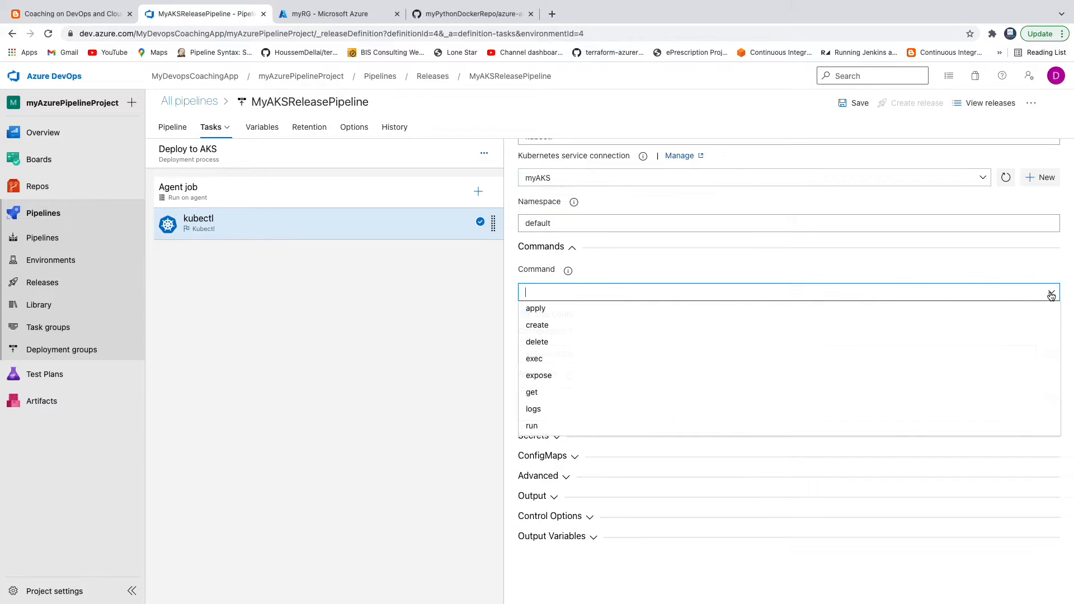
pyautogui.click(553, 311)
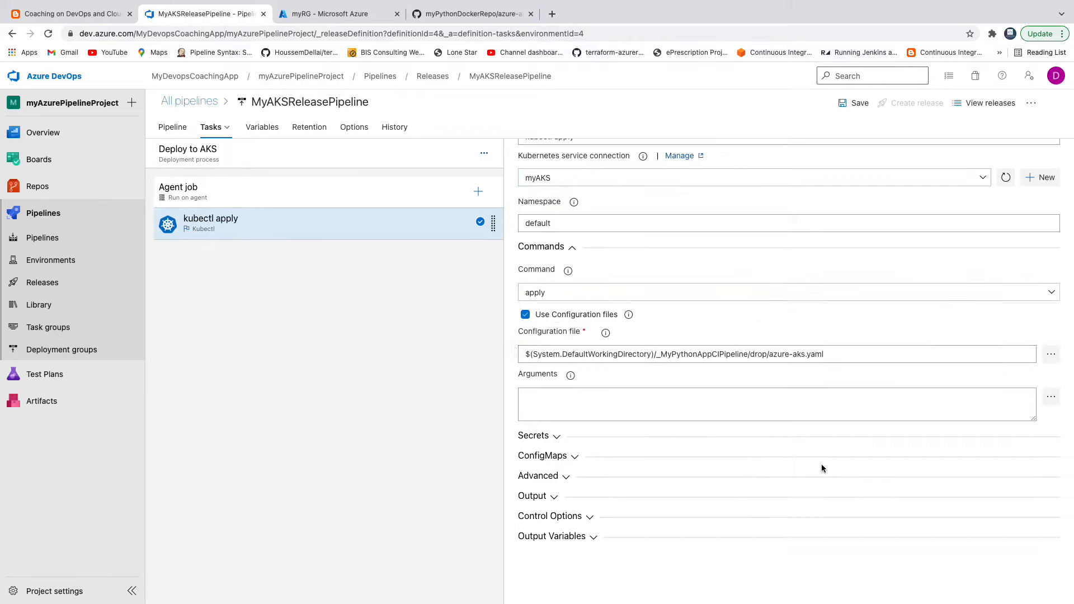
pyautogui.scroll(4, 714, 408)
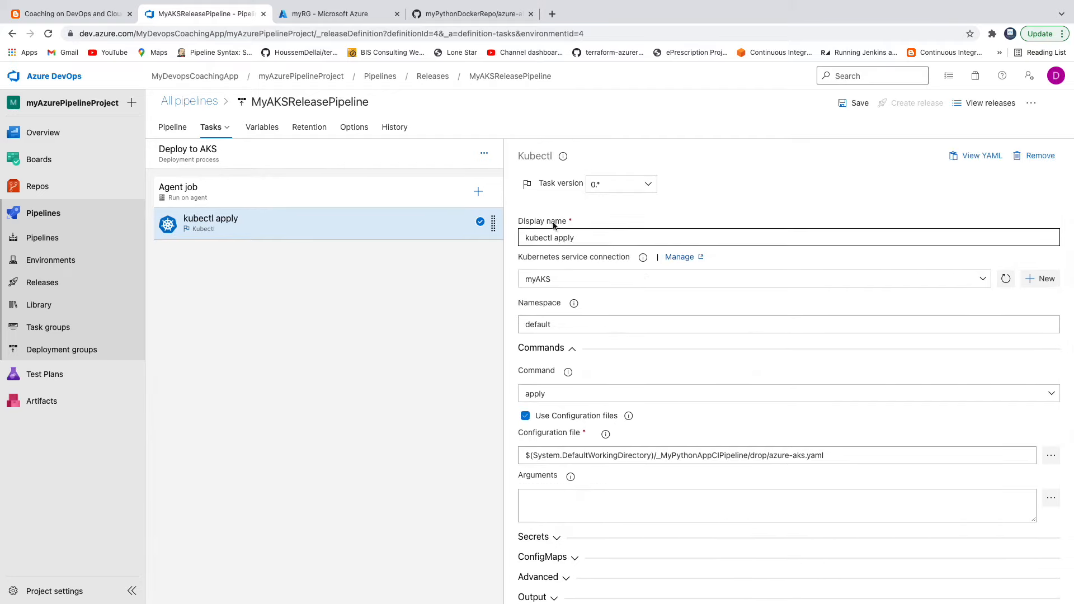
pyautogui.click(855, 103)
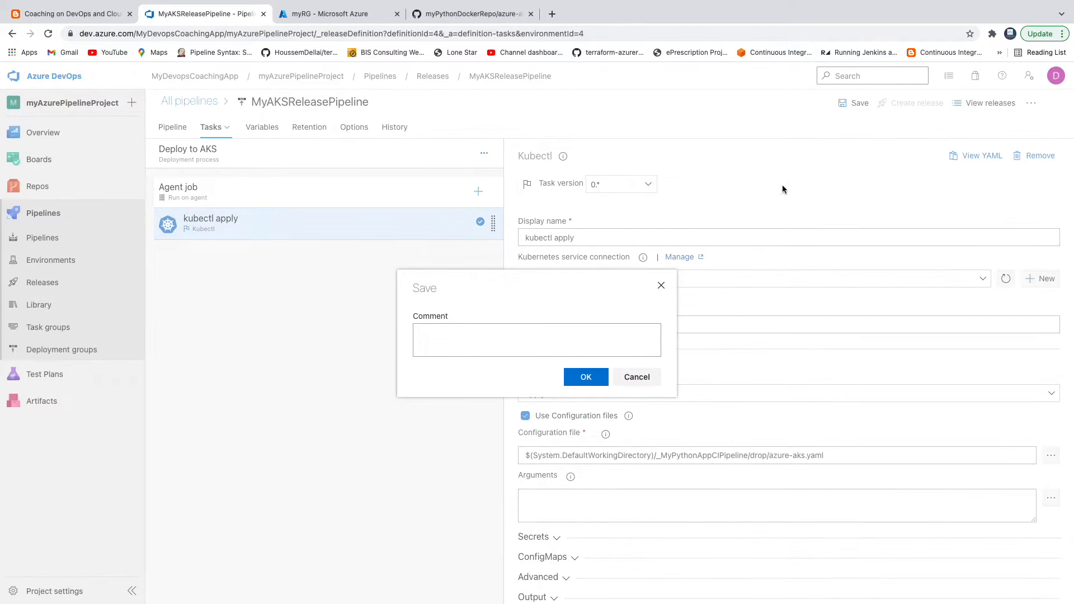
pyautogui.click(587, 378)
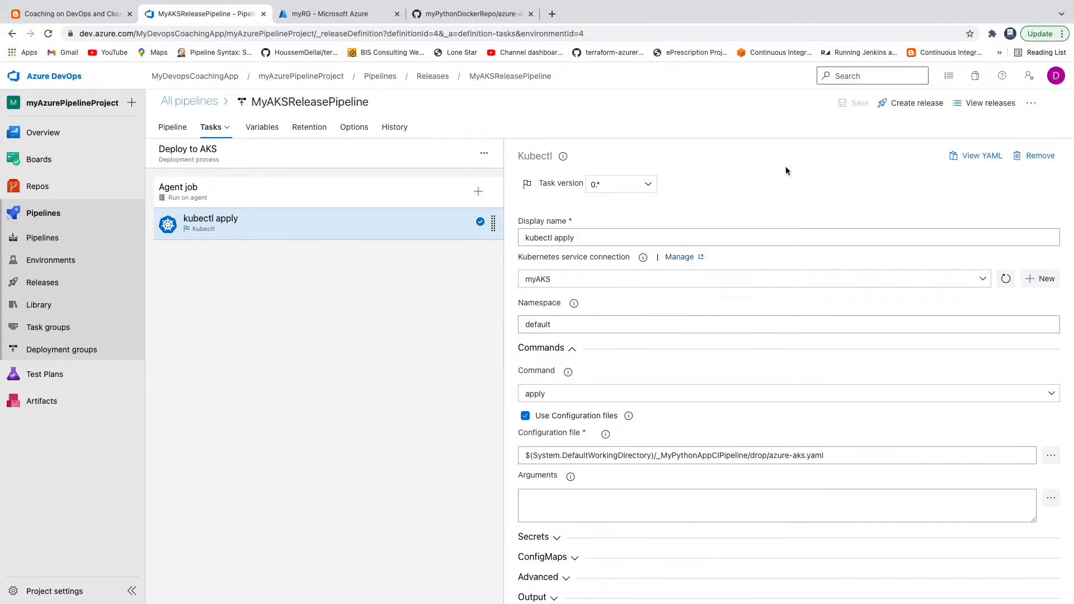
# Step: Create a new release of MyAKSReleasePipeline with _MyPythonAppCIPipeline version 20211104.1 and open that release
pyautogui.click(917, 105)
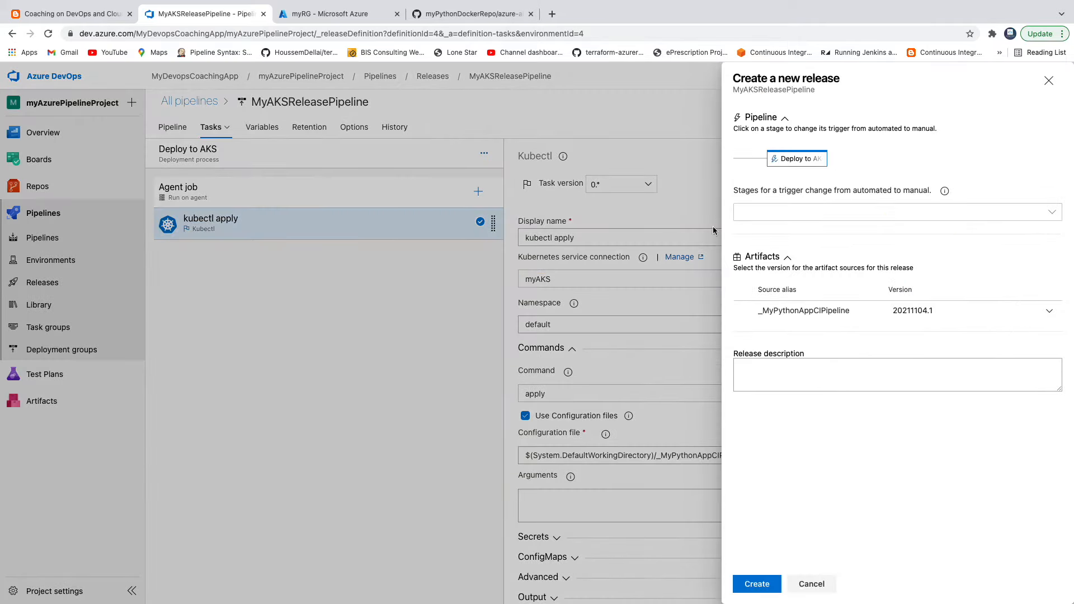
pyautogui.click(762, 586)
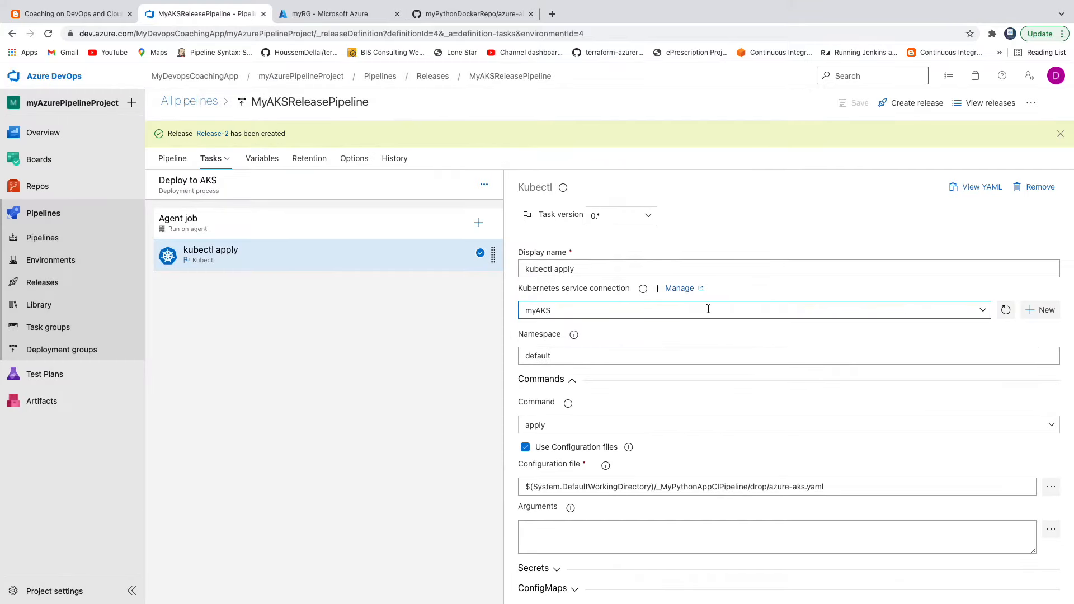
pyautogui.click(220, 134)
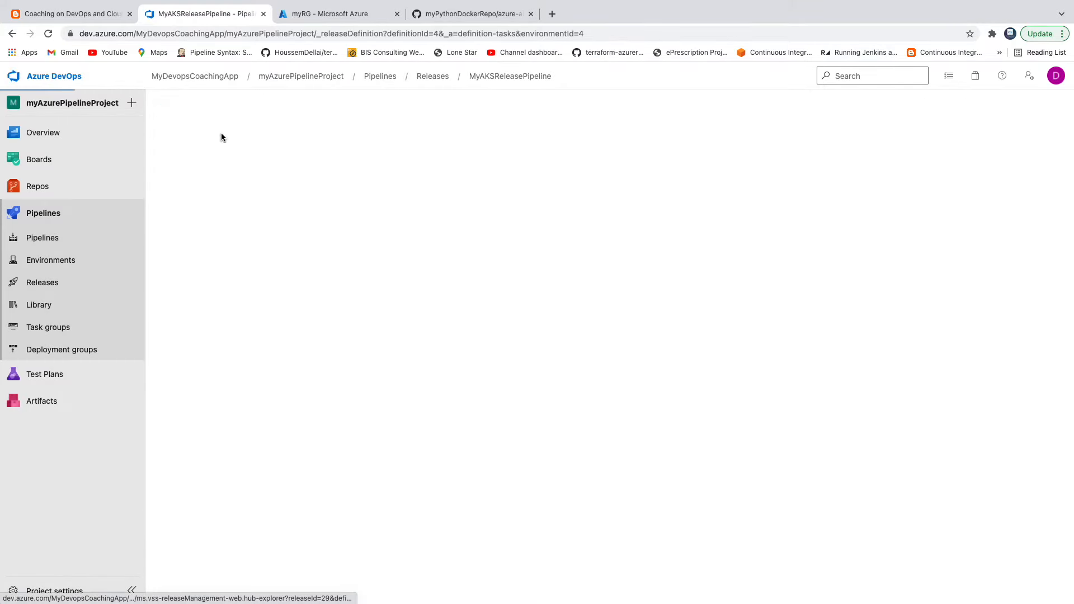
# Step: Examine the Deploy to AKS stage's logs and the detailed output of the kubectl apply task
pyautogui.moveTo(396, 254)
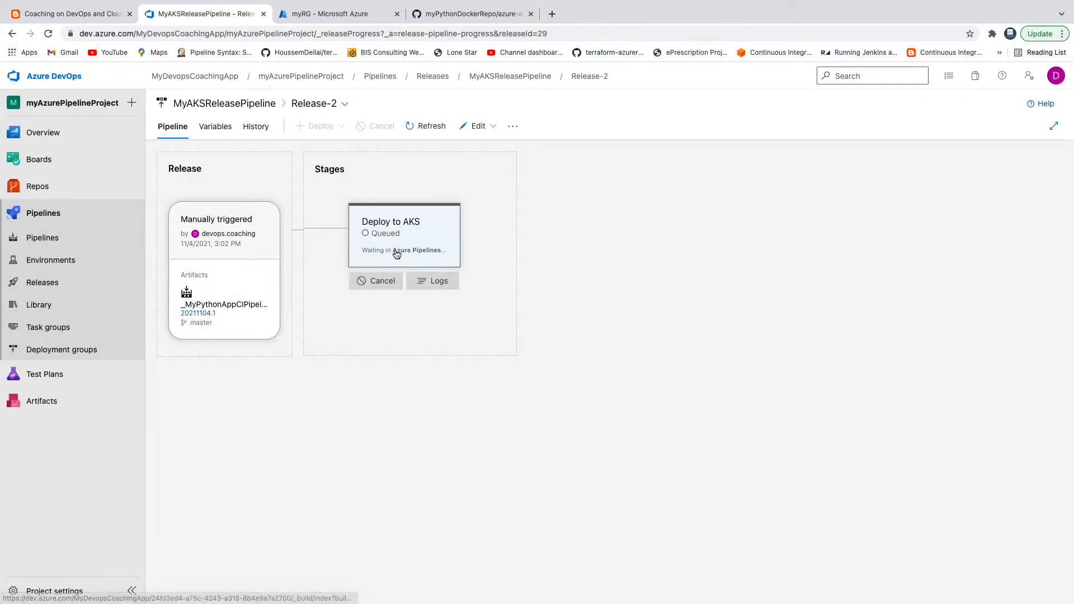
pyautogui.click(435, 281)
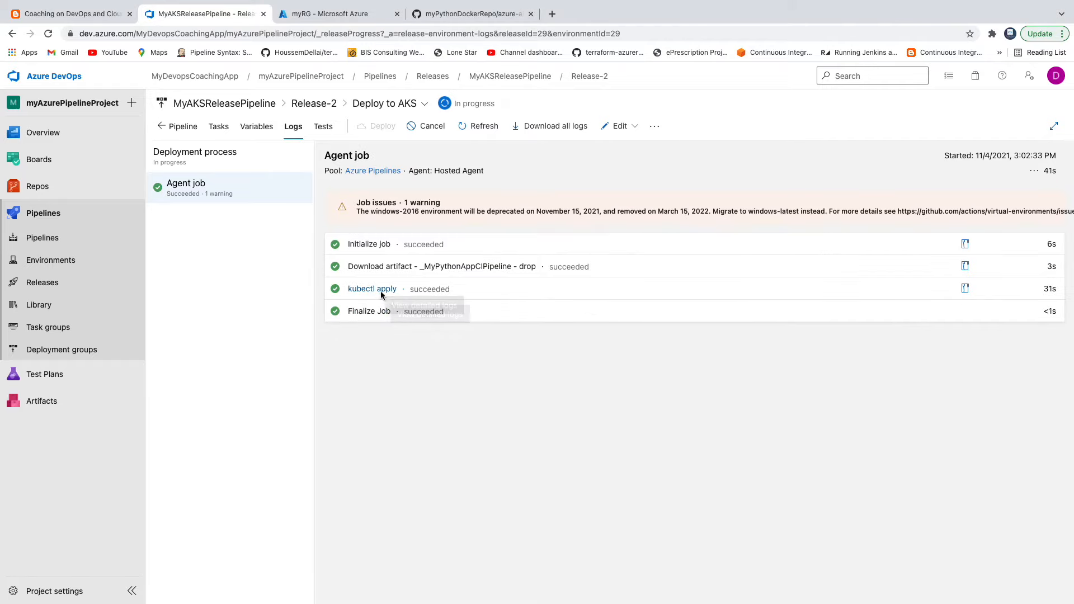
pyautogui.click(381, 291)
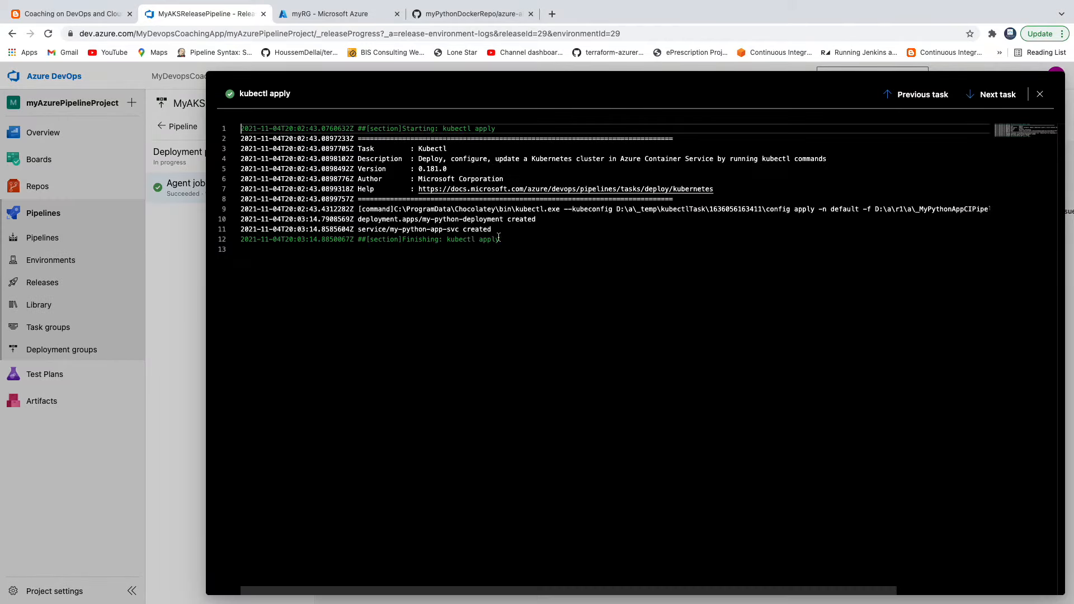
# Step: Switch to iTerm2 and list the cluster's deployments and pods with kubectl get deployments and kubectl get pods
pyautogui.moveTo(512, 228); pyautogui.dragTo(236, 223)
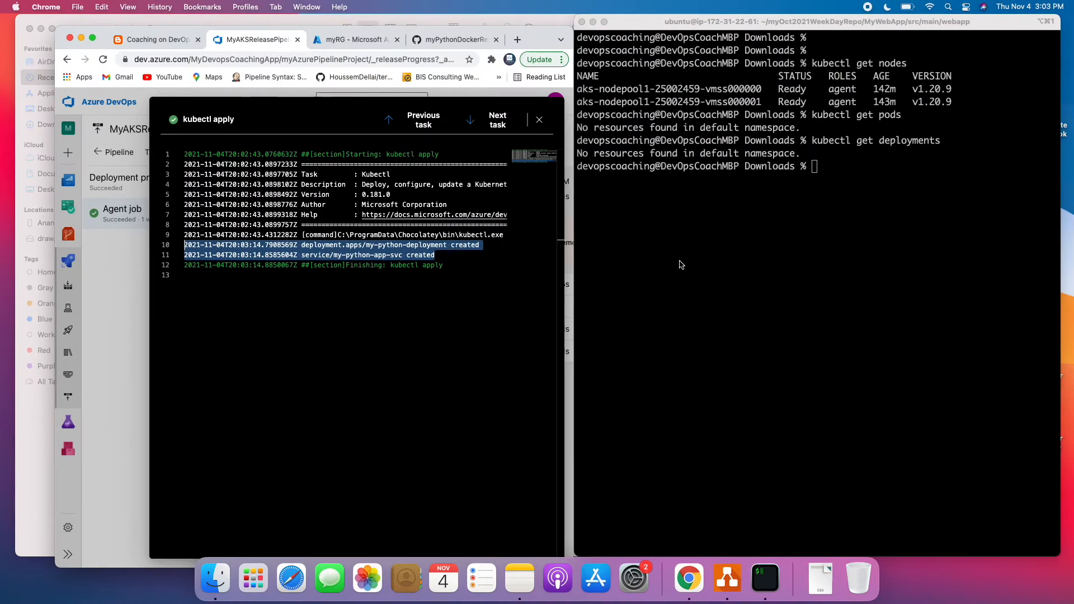
pyautogui.click(683, 262)
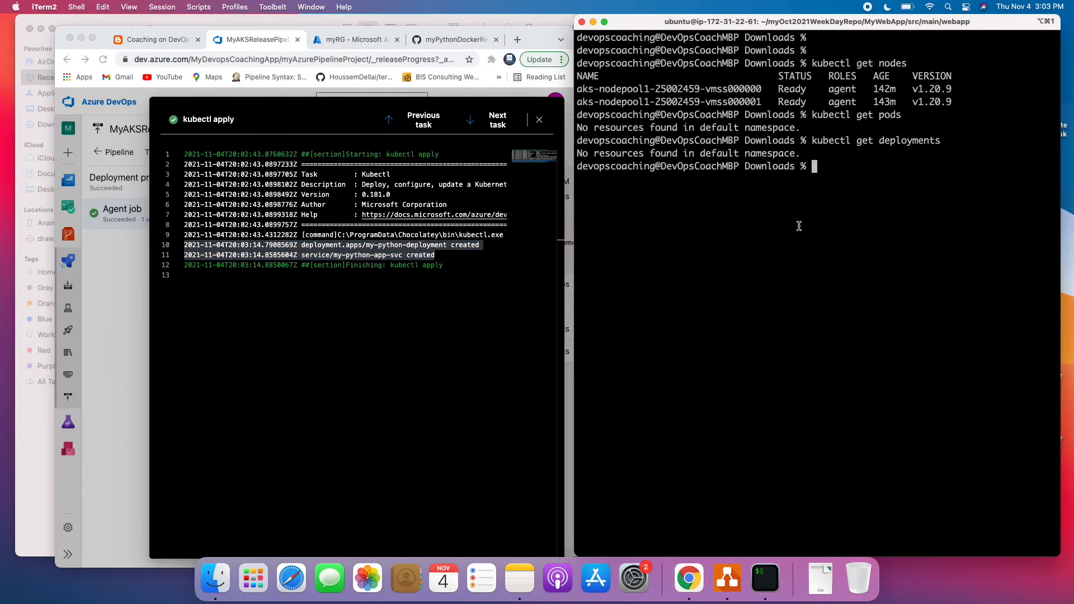
pyautogui.press('Up')
pyautogui.press('Return')
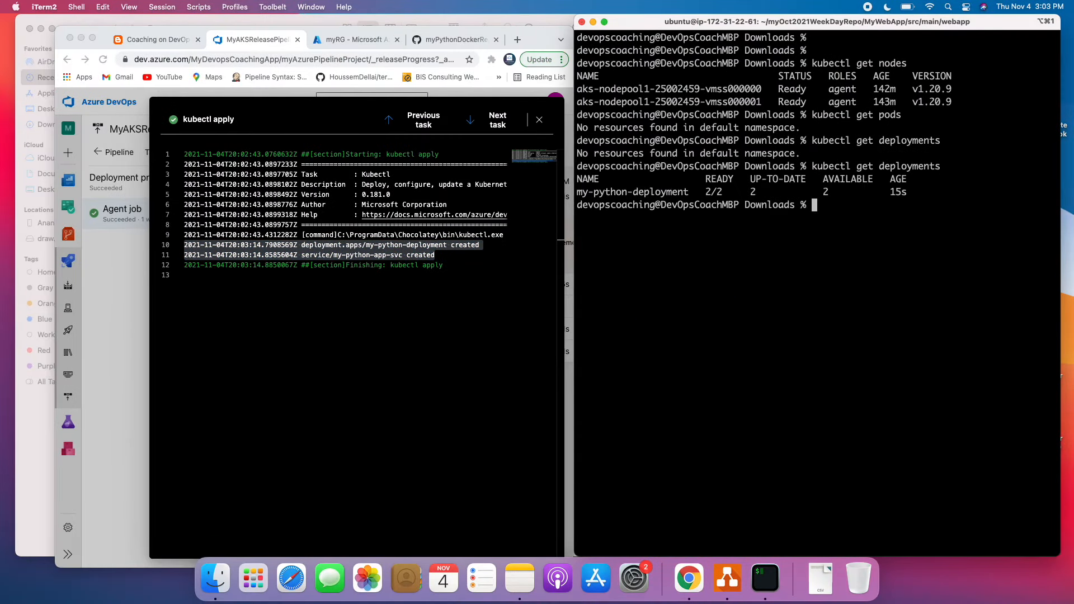
pyautogui.moveTo(910, 192); pyautogui.dragTo(585, 177)
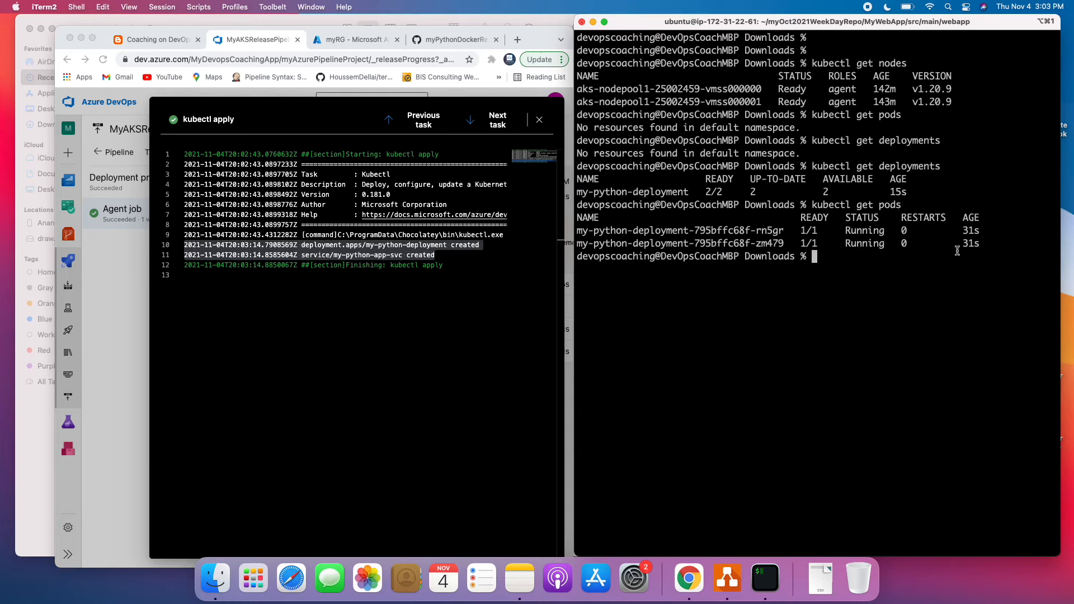
pyautogui.moveTo(991, 246); pyautogui.dragTo(577, 235)
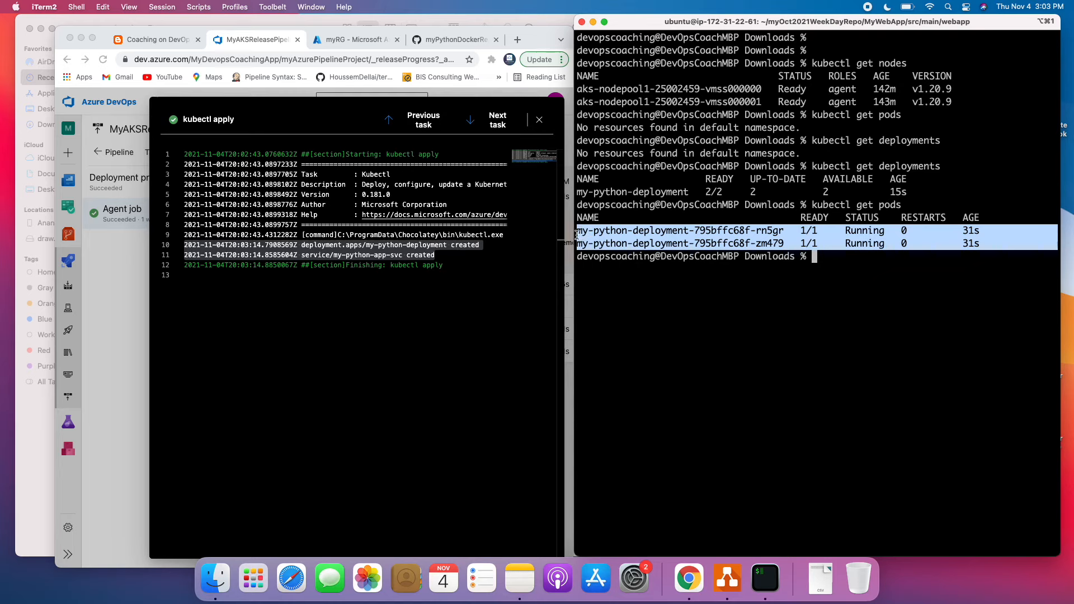
# Step: List the cluster's services with kubectl get svc and widen the terminal window slightly
pyautogui.click(825, 302)
pyautogui.press('Up')
pyautogui.press('BackSpace')
pyautogui.press('BackSpace')
pyautogui.press('BackSpace')
pyautogui.press('BackSpace')
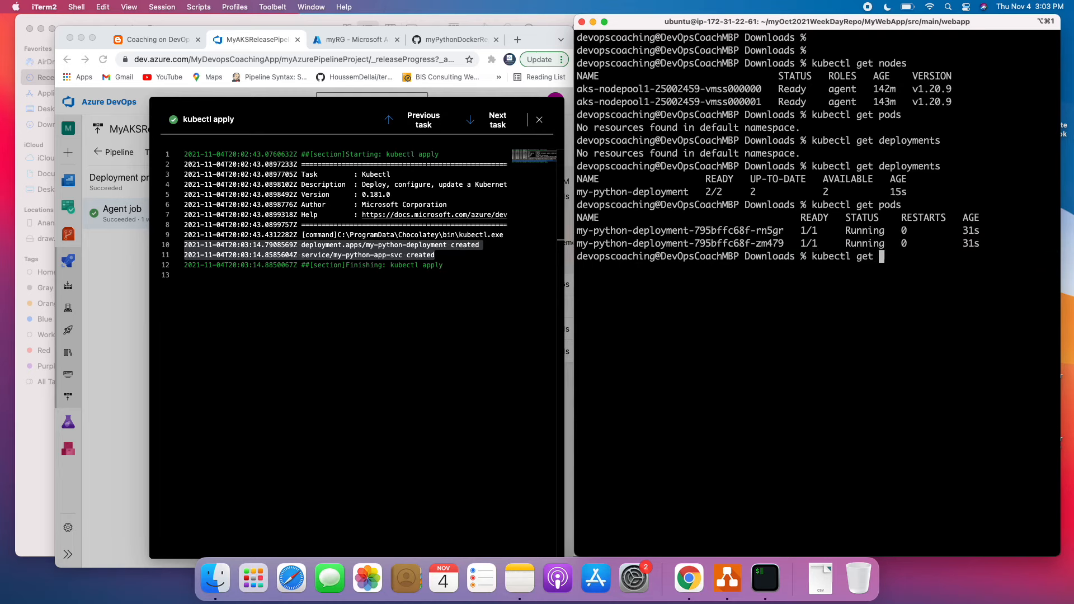
pyautogui.write('svc')
pyautogui.press('Return')
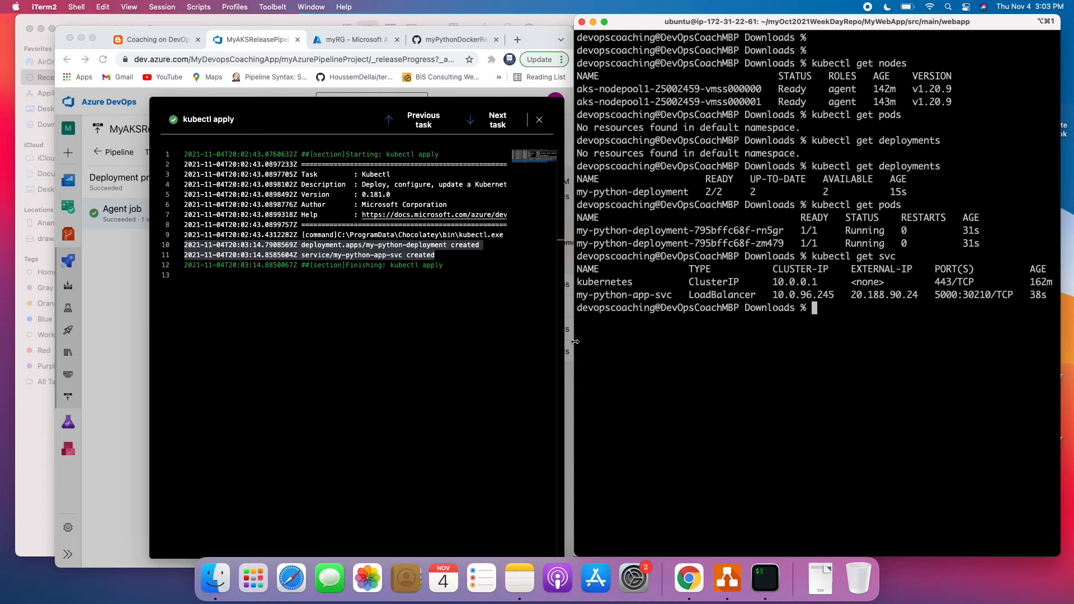
pyautogui.moveTo(575, 341); pyautogui.dragTo(556, 340)
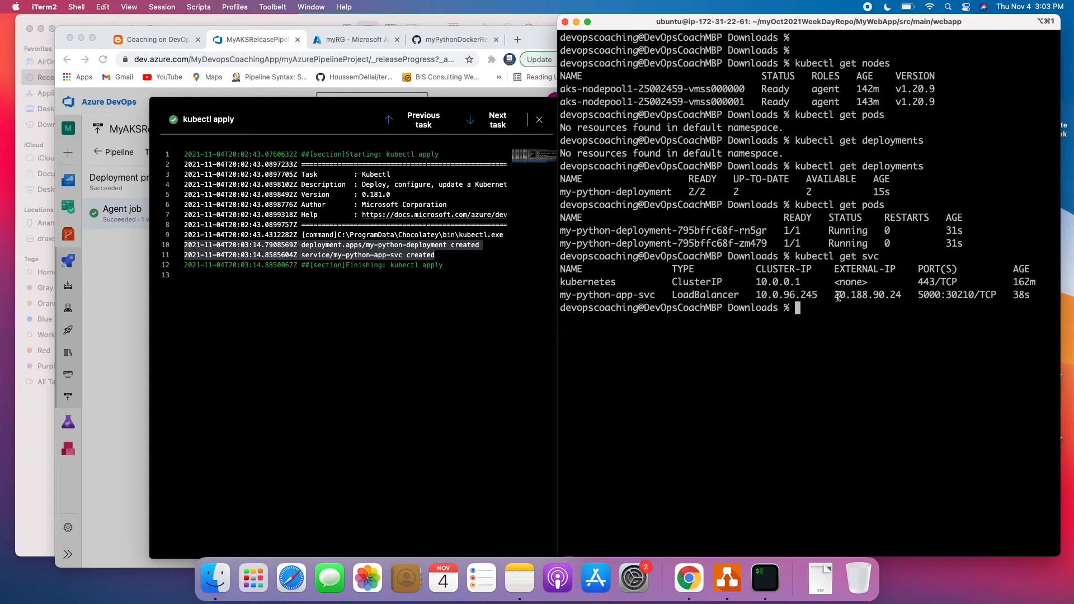
# Step: Copy my-python-app-svc's external IP, open 20.188.90.24:5000 in a new Chrome tab, and view the app's welcome text full screen
pyautogui.moveTo(836, 295); pyautogui.dragTo(902, 297)
pyautogui.press('super+c')
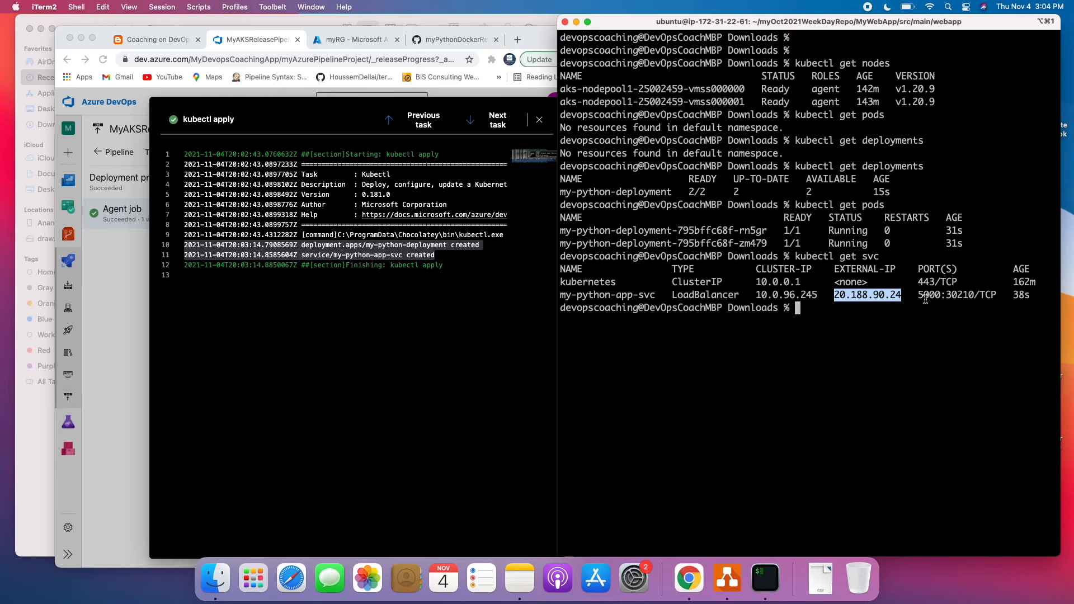
pyautogui.click(530, 44)
pyautogui.press('super+t')
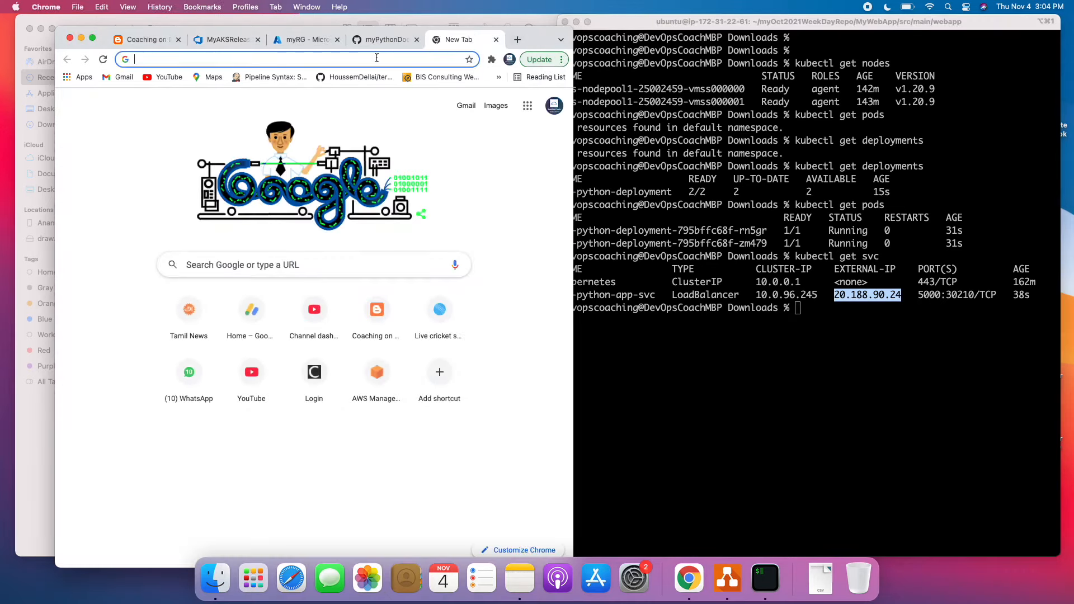
pyautogui.press('super+v')
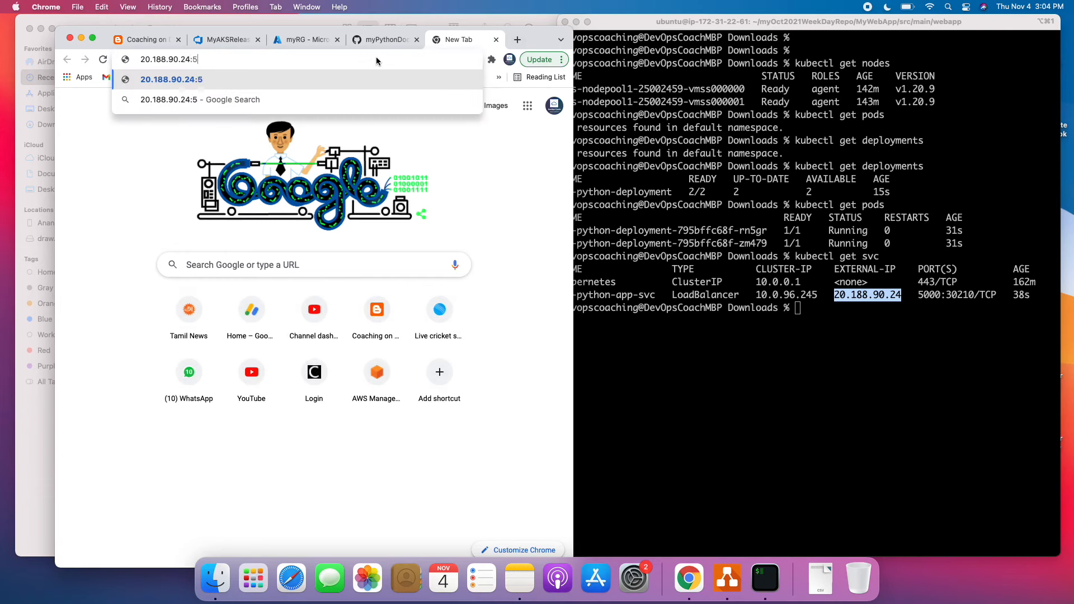
pyautogui.write(':5000')
pyautogui.press('Return')
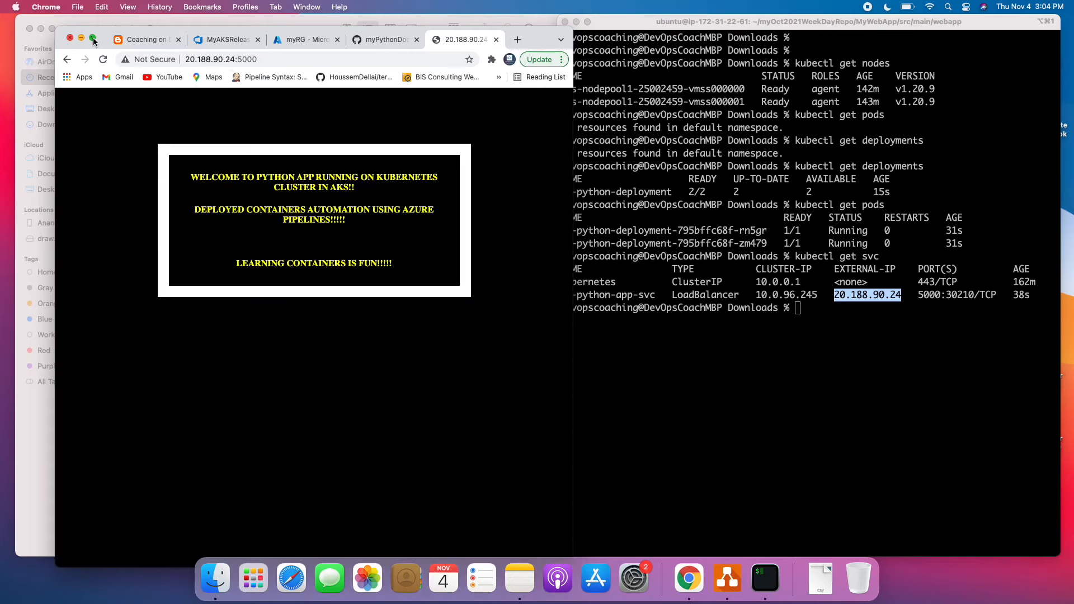
pyautogui.click(93, 38)
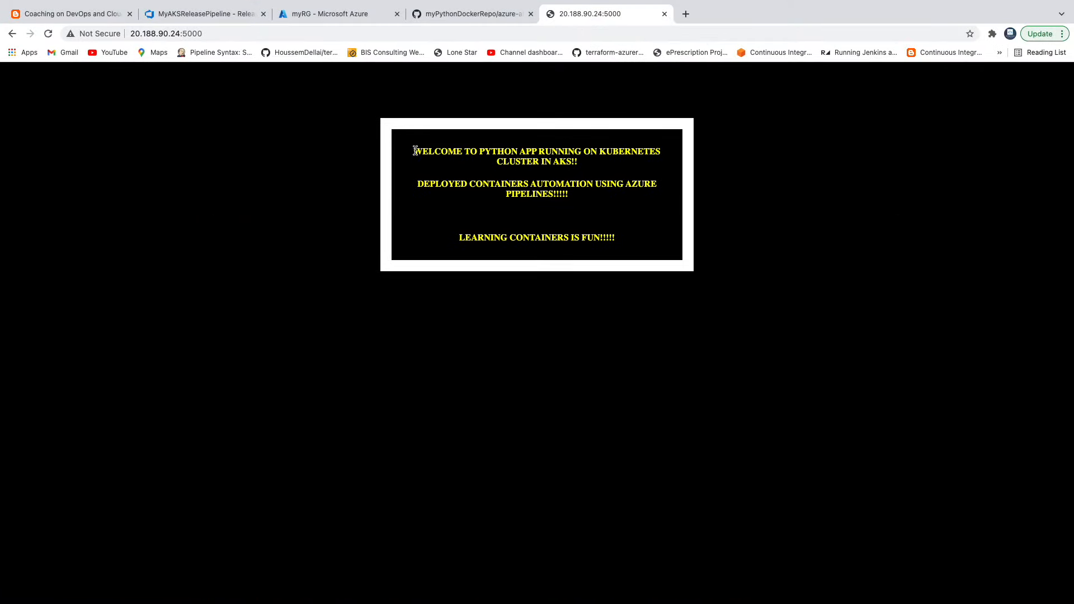
pyautogui.moveTo(416, 152); pyautogui.dragTo(617, 233)
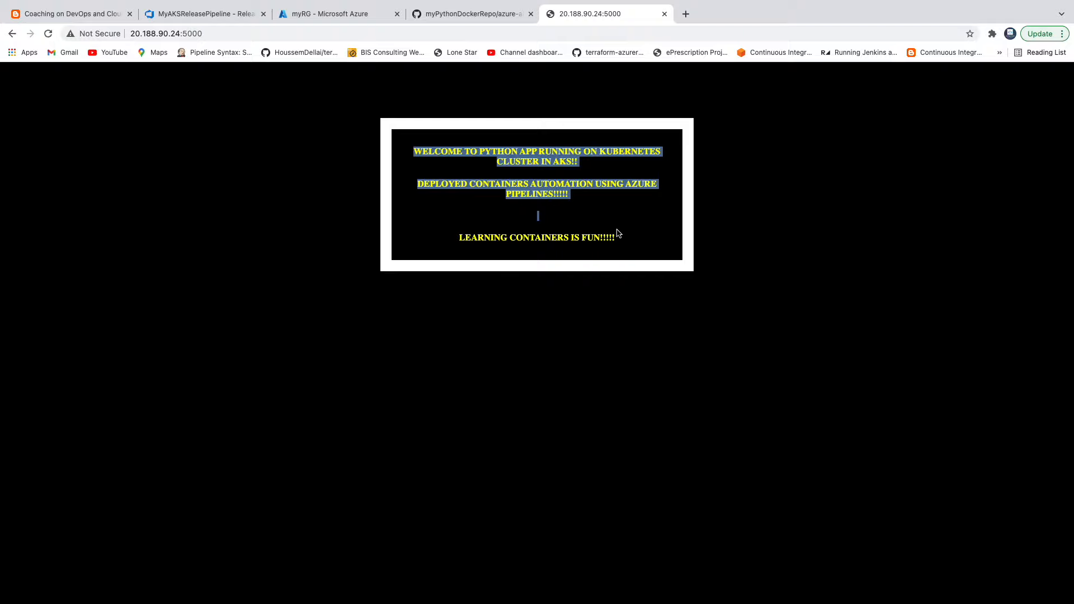
pyautogui.click(530, 181)
# Step: Return to the coachdevops.com tutorial post and enlarge its Azure Pipelines For AKS Deployment diagram
pyautogui.click(198, 17)
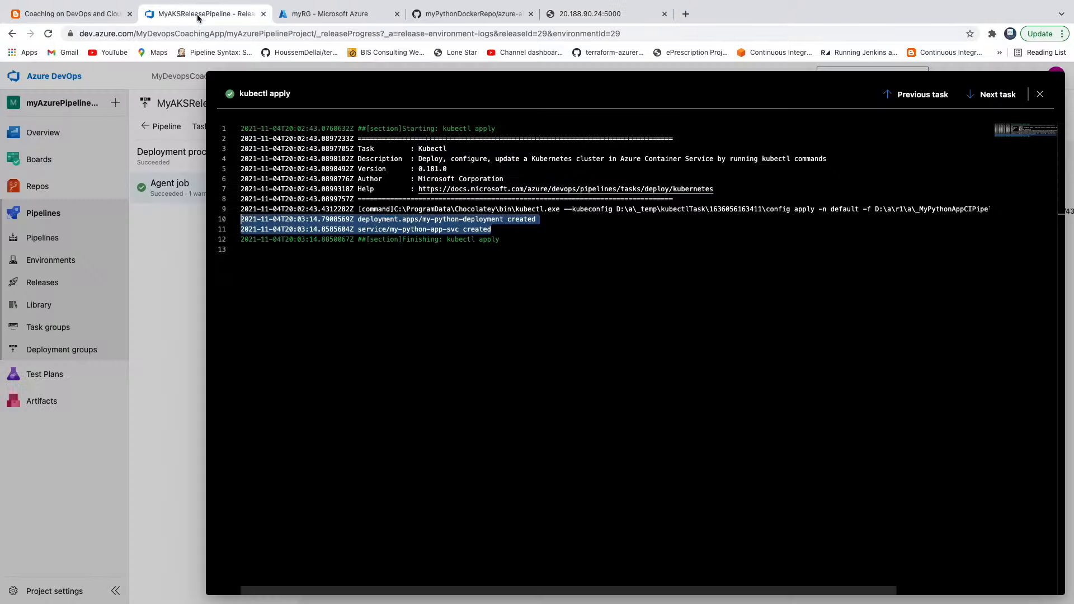
pyautogui.click(62, 14)
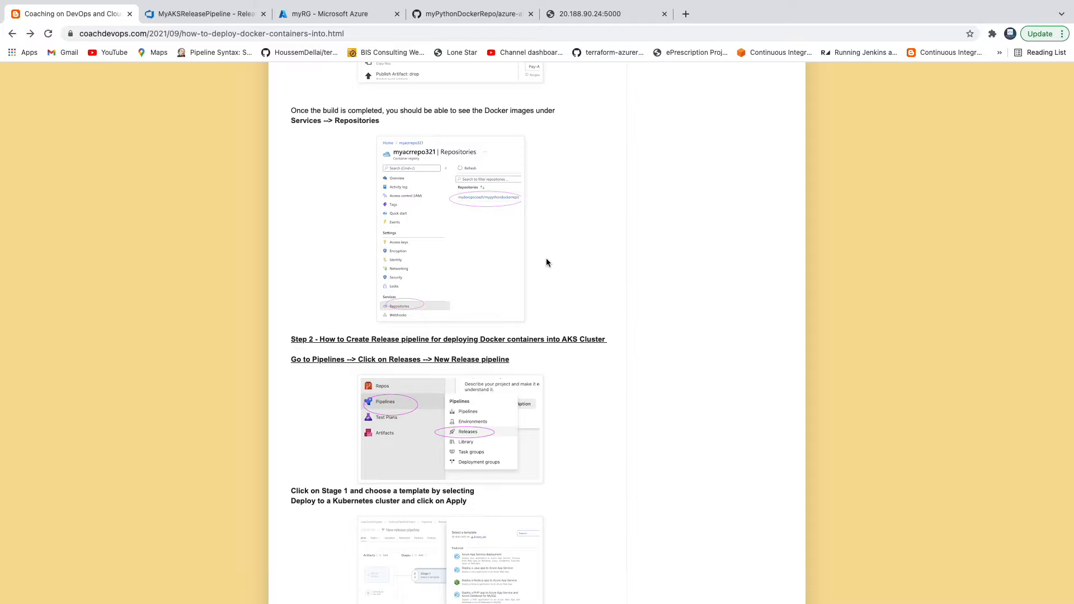
pyautogui.scroll(15, 547, 263)
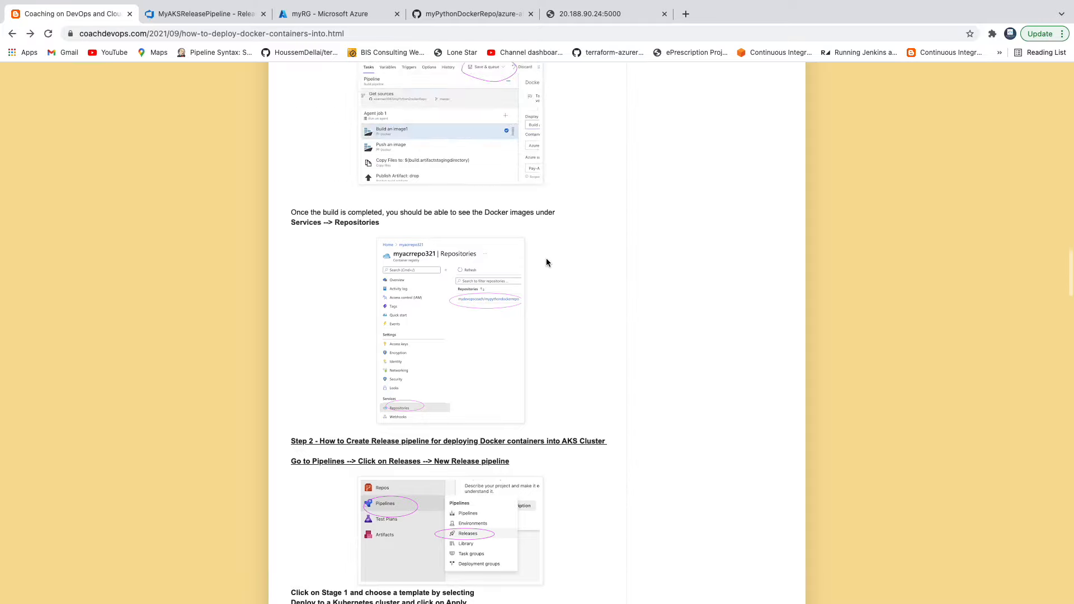
pyautogui.scroll(10, 547, 263)
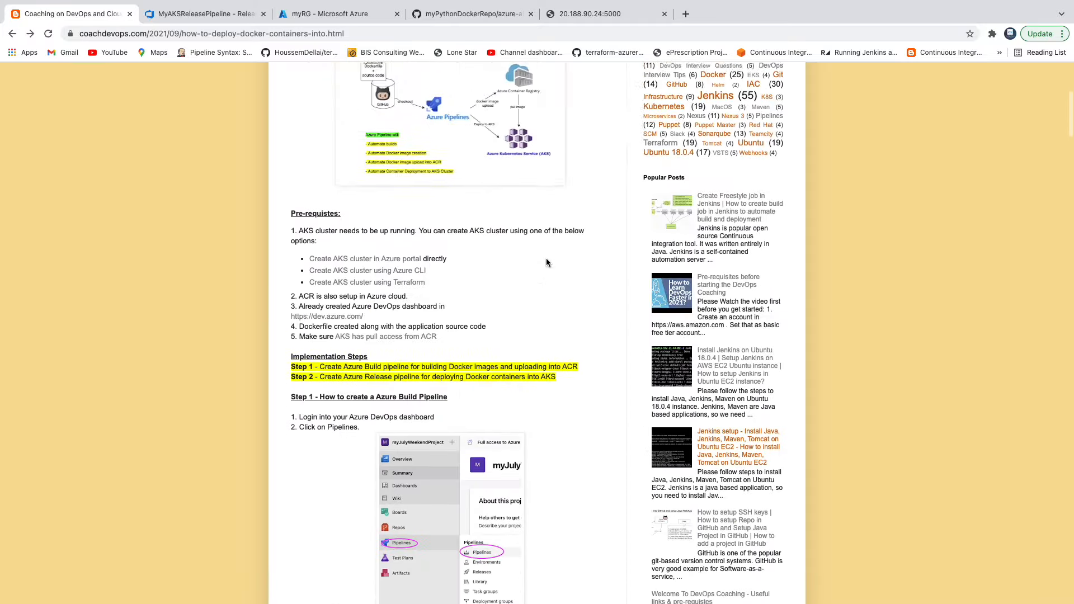
pyautogui.click(474, 370)
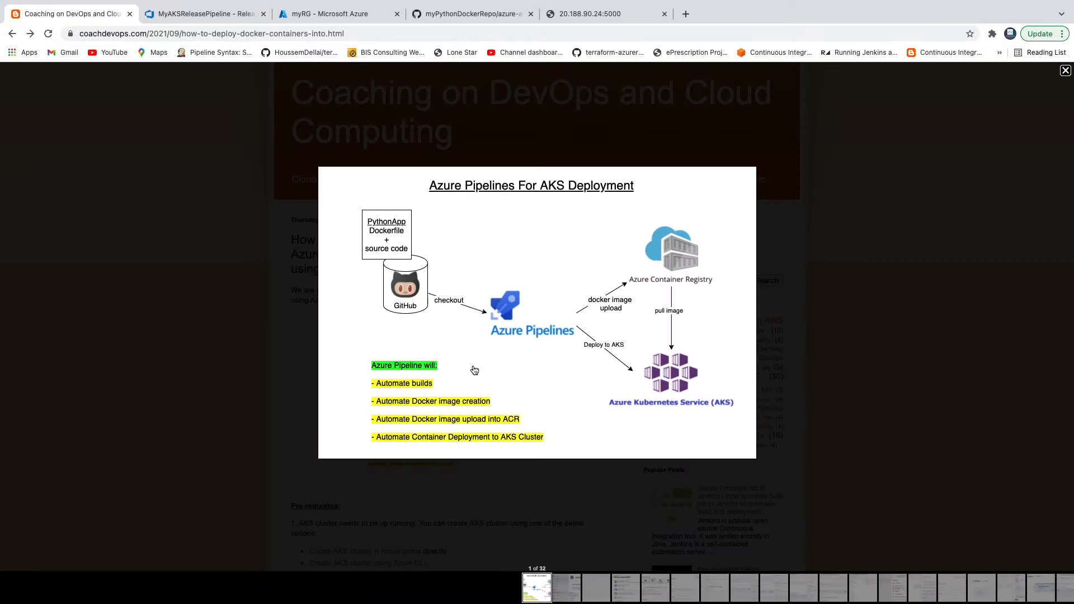